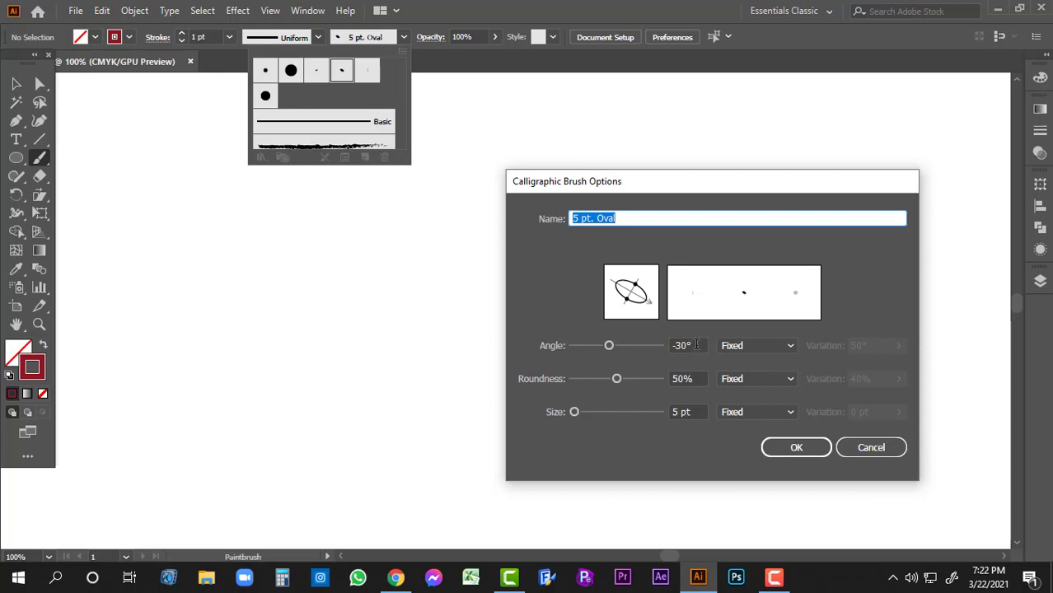
Confirm the 5 pt. Oval calligraphic brush with a -30° angle, 50% roundness and 5 pt size, all fixed.
left_click(696, 345)
left_click_drag(696, 379, 679, 379)
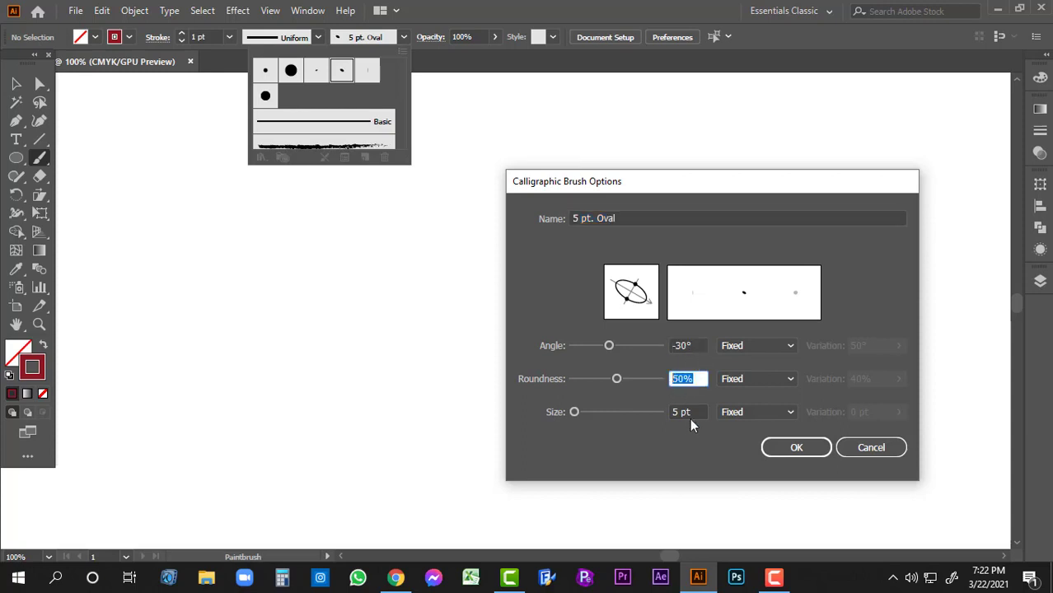
left_click(684, 412)
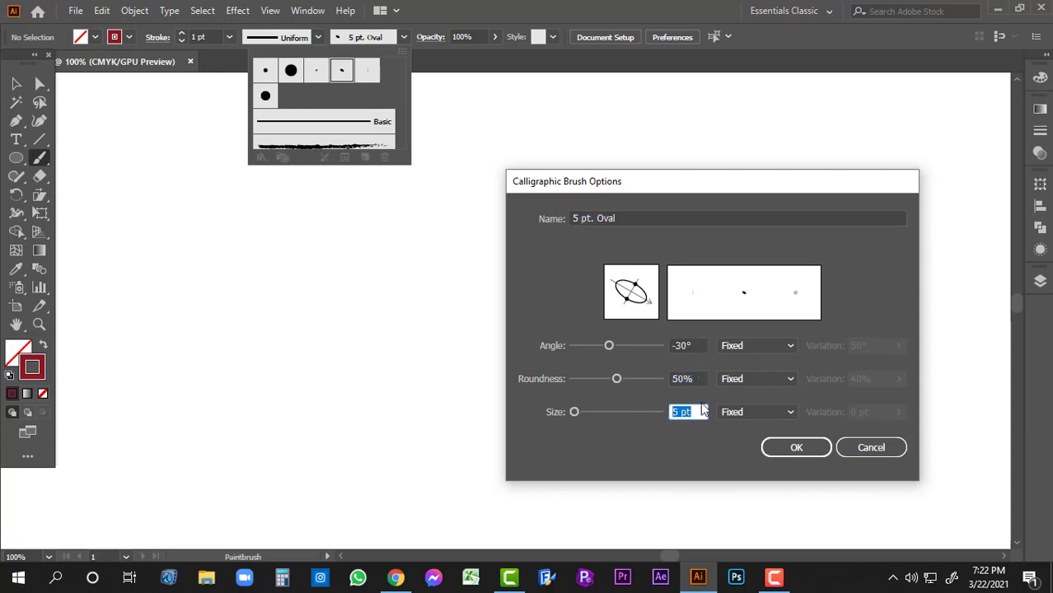
left_click(785, 447)
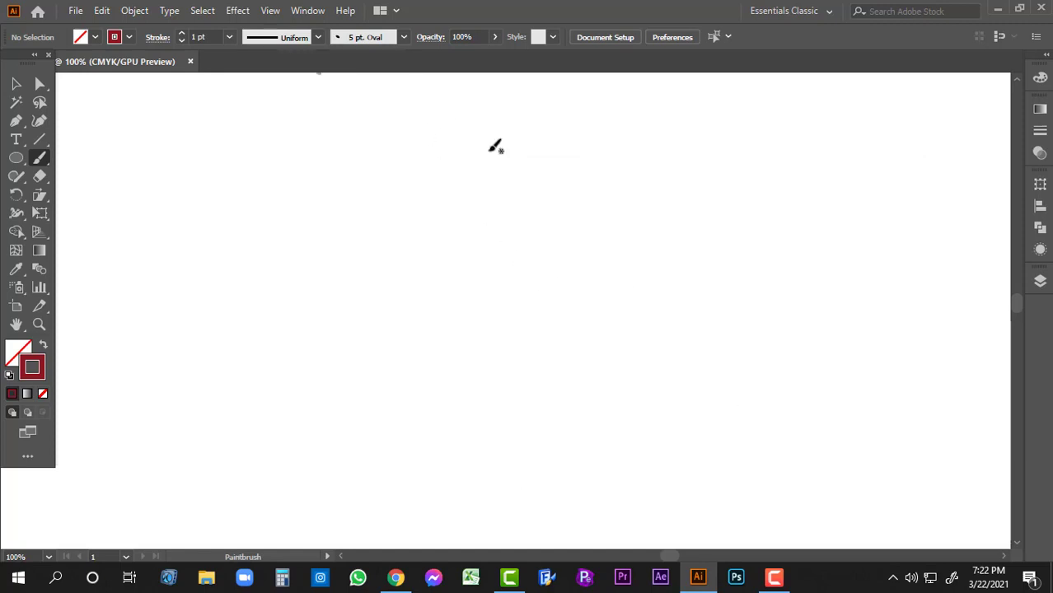
Paint the Bengali letter জ with the Paintbrush, using a curved double-hook stroke and an angled bar ending in a vertical stem.
key("ctrl+space")
mouse_move(399, 248)
left_mouse_down()
mouse_move(570, 331)
mouse_move(444, 287)
mouse_move(454, 288)
left_mouse_up()
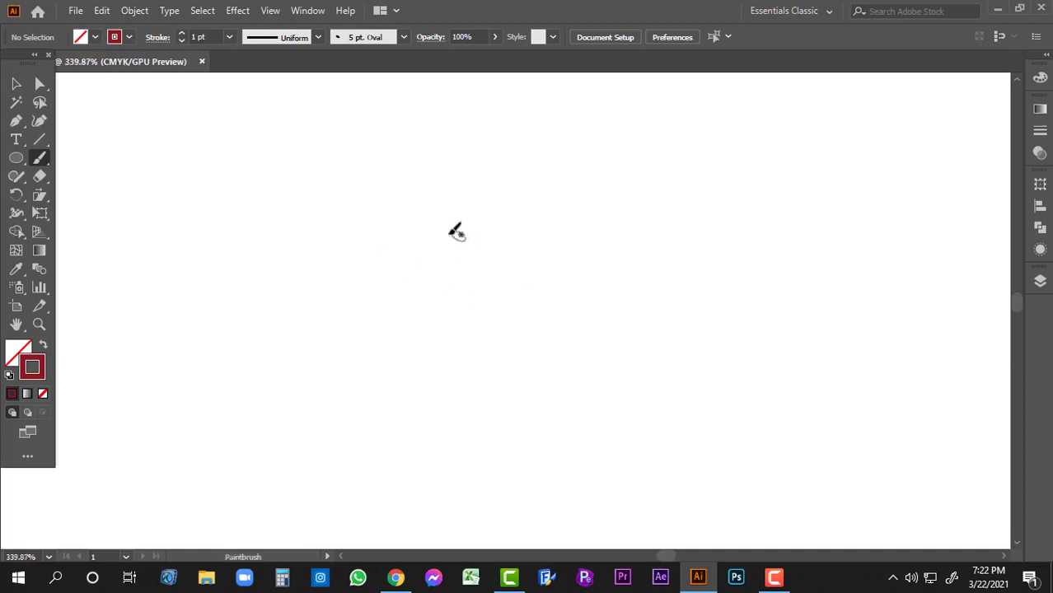
key("ctrl+space")
left_click_drag(438, 252, 429, 256)
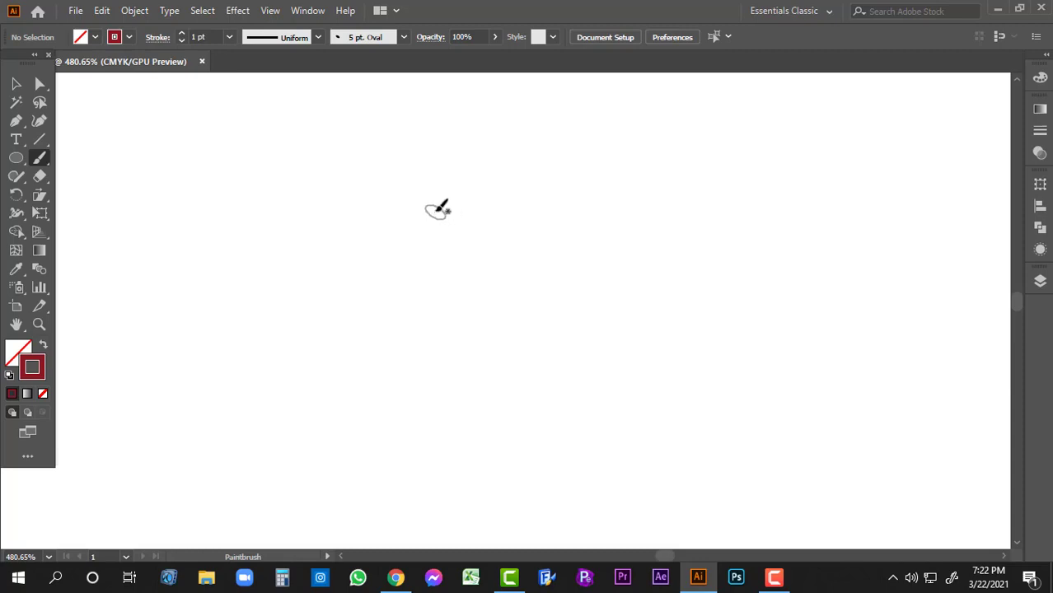
mouse_move(437, 207)
left_mouse_down()
mouse_move(419, 279)
mouse_move(442, 284)
mouse_move(465, 265)
mouse_move(470, 283)
mouse_move(448, 317)
mouse_move(377, 293)
mouse_move(375, 196)
left_mouse_up()
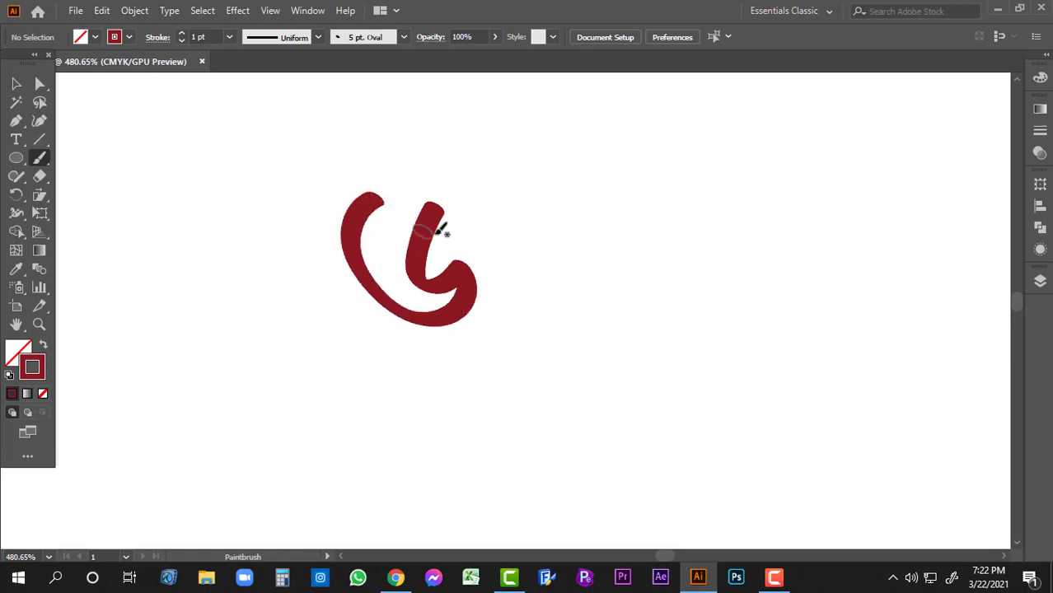
mouse_move(430, 236)
left_mouse_down()
mouse_move(480, 237)
mouse_move(505, 292)
mouse_move(510, 346)
left_mouse_up()
left_click_drag(481, 224, 468, 215)
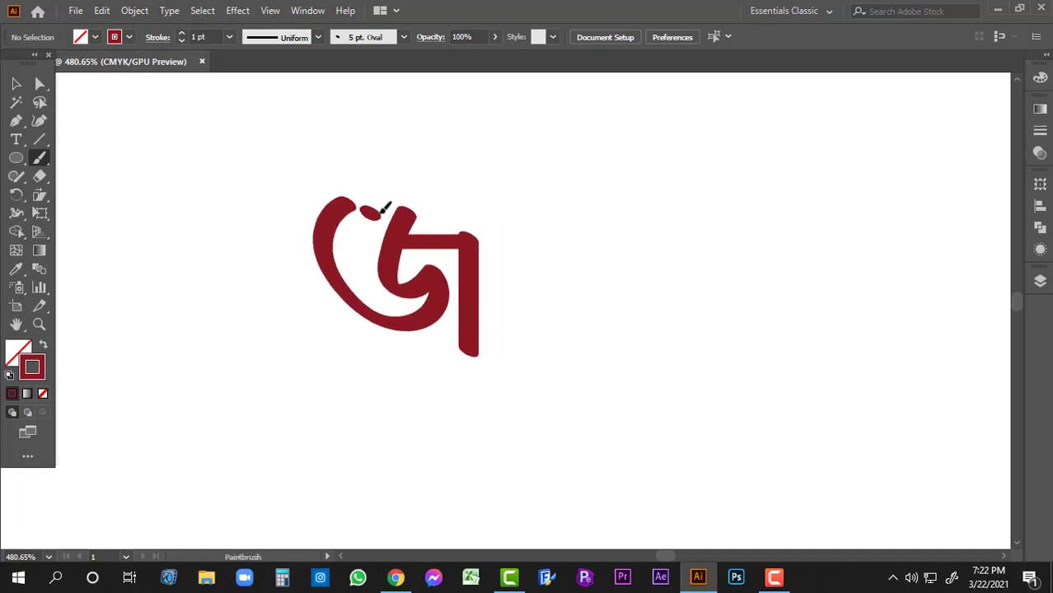
left_click_drag(383, 207, 504, 193)
key("ctrl+z")
mouse_move(368, 210)
left_mouse_down()
mouse_move(480, 204)
mouse_move(455, 219)
left_mouse_up()
key("ctrl+z")
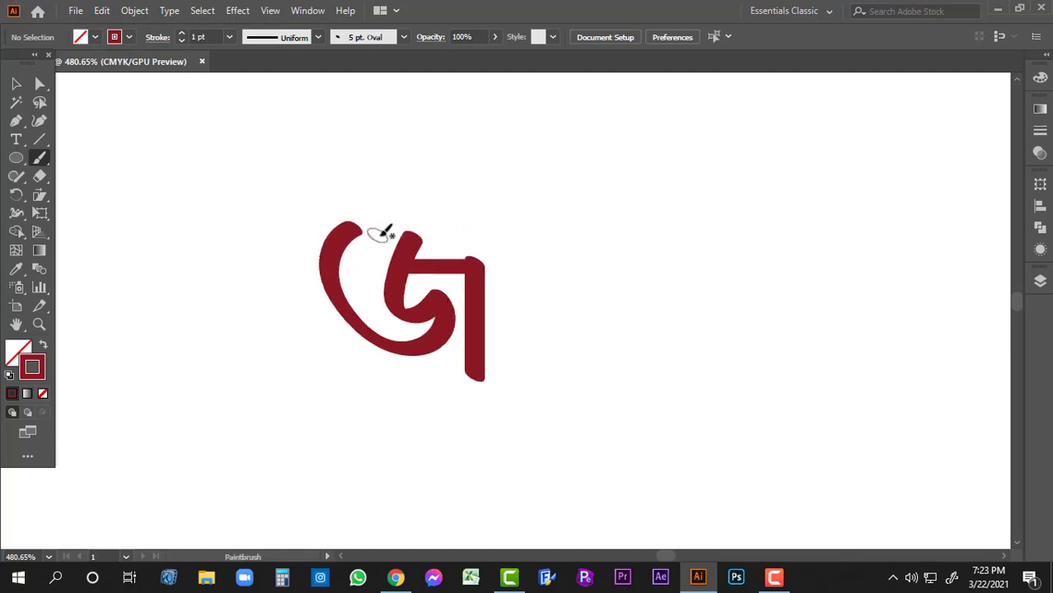
Complete জী with a headline and a looping ী vowel sign, and paint the letter ব beside it.
mouse_move(396, 234)
left_mouse_down()
mouse_move(476, 232)
mouse_move(420, 171)
mouse_move(540, 166)
mouse_move(509, 236)
mouse_move(527, 394)
left_mouse_up()
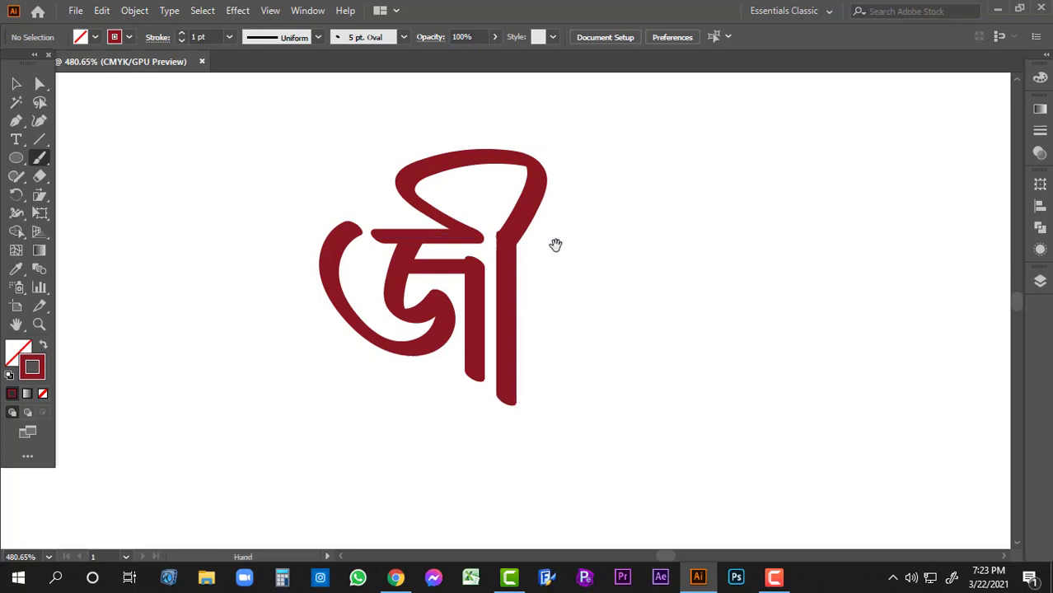
mouse_move(555, 244)
left_mouse_down()
mouse_move(518, 220)
mouse_move(491, 322)
mouse_move(510, 335)
mouse_move(546, 336)
mouse_move(539, 221)
mouse_move(482, 307)
mouse_move(493, 319)
mouse_move(550, 326)
mouse_move(536, 221)
left_mouse_up()
key("ctrl+z")
key("ctrl+z")
key("ctrl+z")
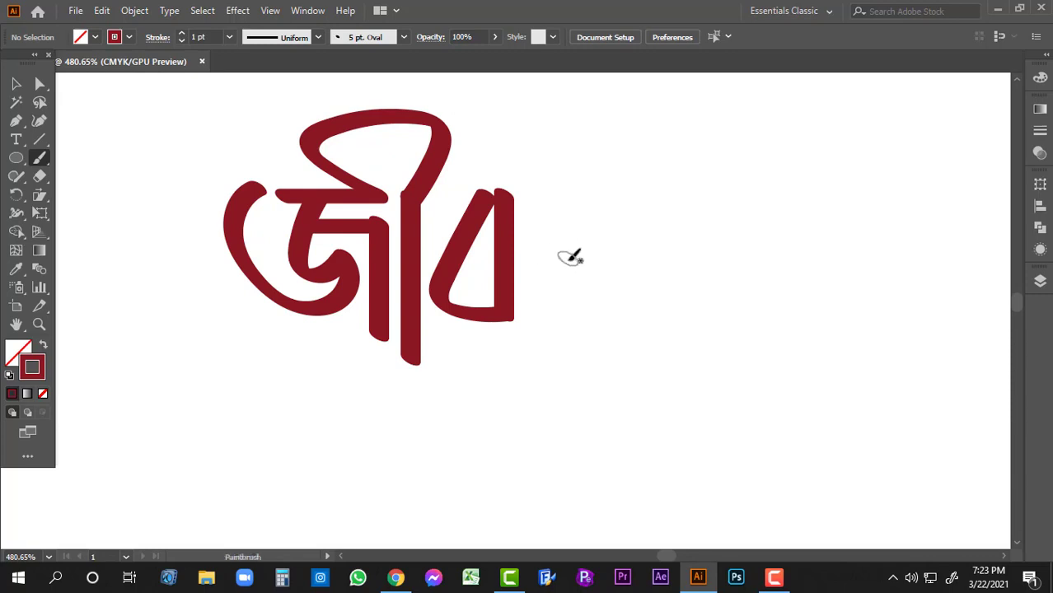
Paint the letter ন after ব in one continuous stroke and move it closer to ব.
mouse_move(570, 259)
left_mouse_down()
mouse_move(546, 287)
mouse_move(537, 273)
mouse_move(560, 228)
mouse_move(581, 224)
mouse_move(634, 304)
left_mouse_up()
key("ctrl+z")
mouse_move(574, 260)
left_mouse_down()
mouse_move(556, 294)
mouse_move(558, 260)
mouse_move(590, 230)
mouse_move(638, 311)
mouse_move(632, 208)
mouse_move(605, 195)
left_mouse_up()
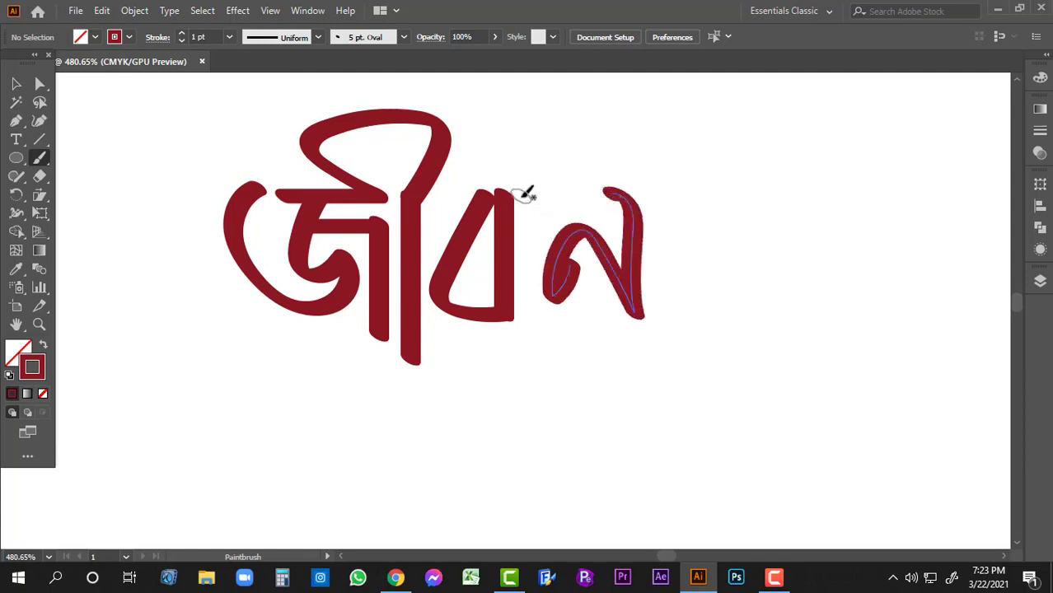
left_click(16, 83)
left_click(574, 284)
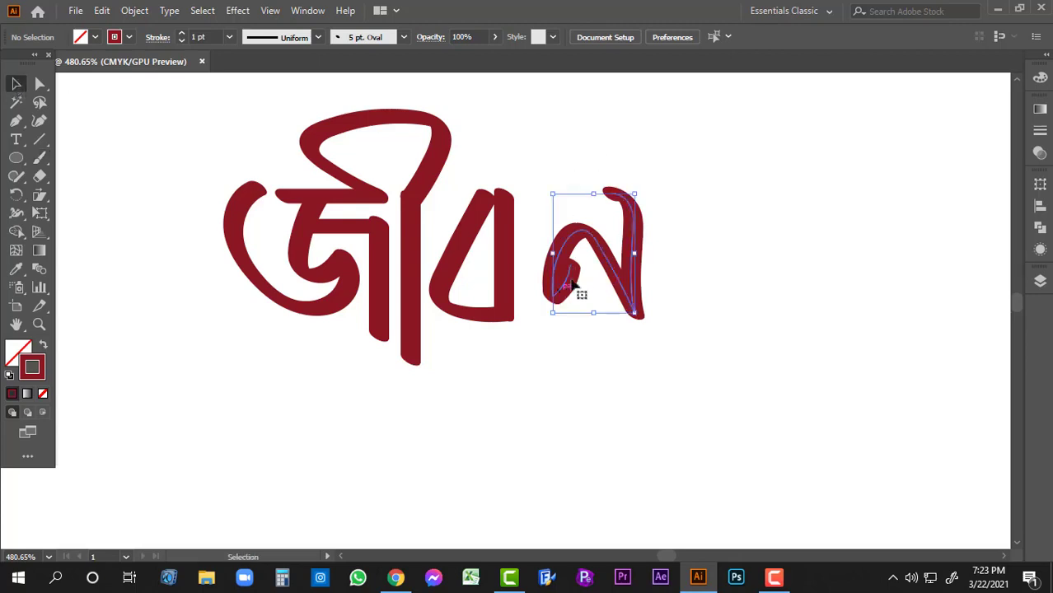
left_click_drag(574, 284, 554, 284)
left_click(692, 198)
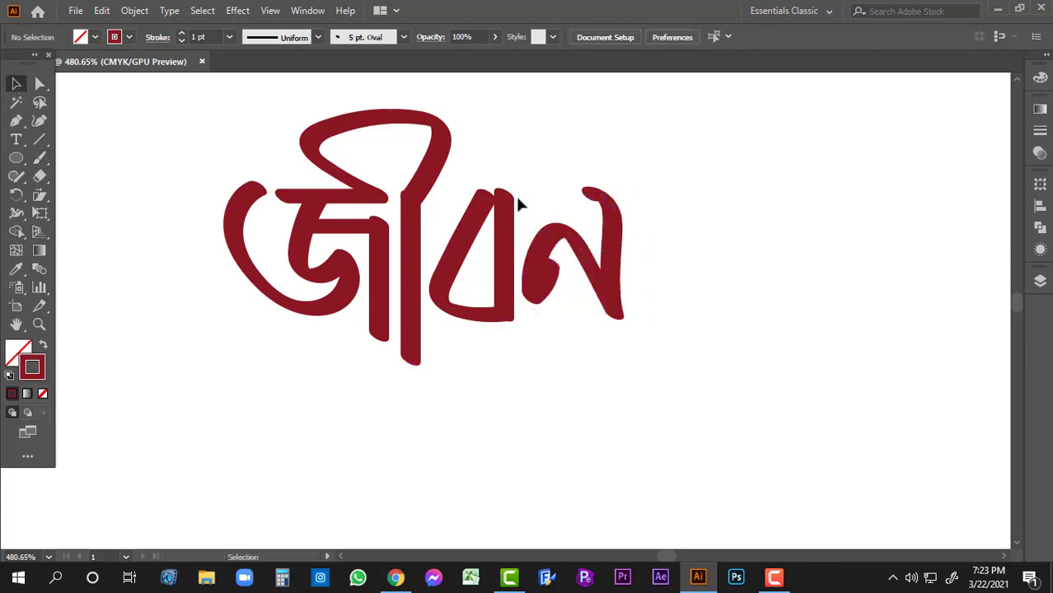
Paint a straight headline from the ী stem across the tops of ব and ন, extending slightly past ন.
left_click(41, 158)
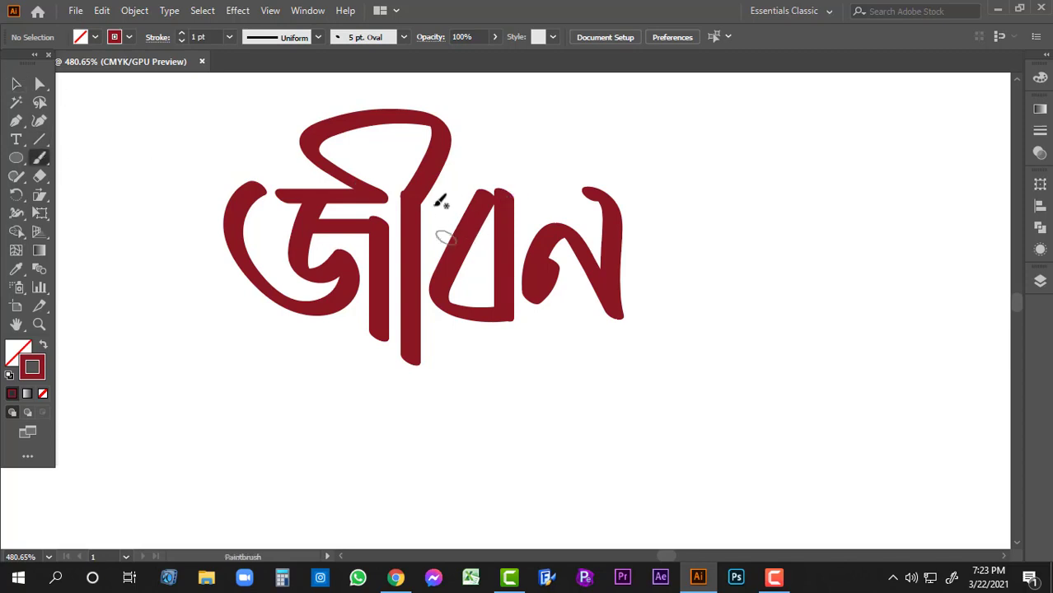
left_click_drag(416, 194, 648, 187)
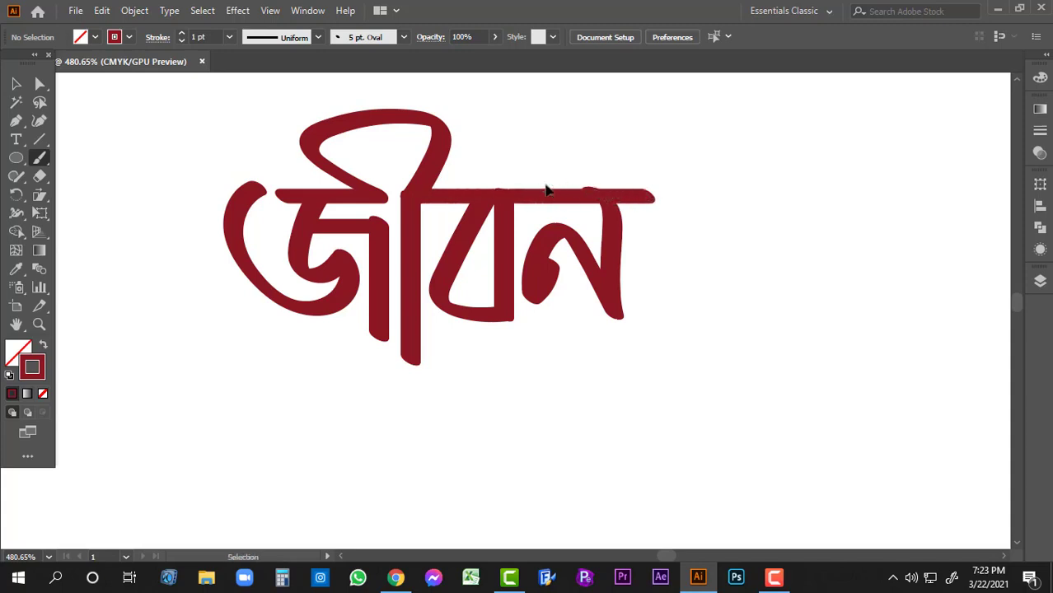
left_click_drag(538, 214, 533, 202)
Nudge the letter ন slightly down so its top blends into the headline.
left_click(16, 84)
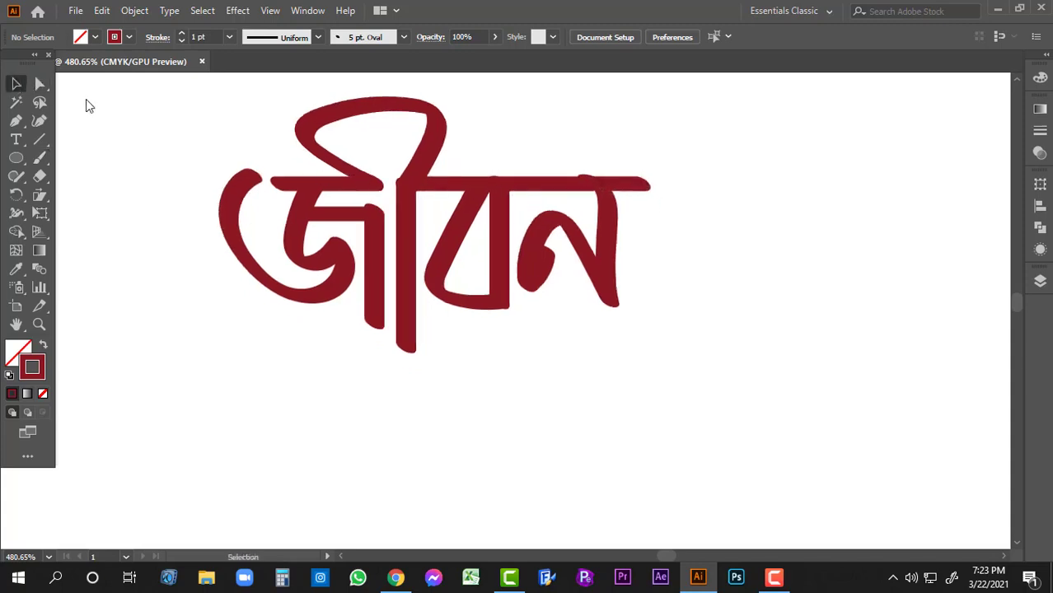
left_click(562, 191)
left_click(573, 252)
key("Down")
key("Down")
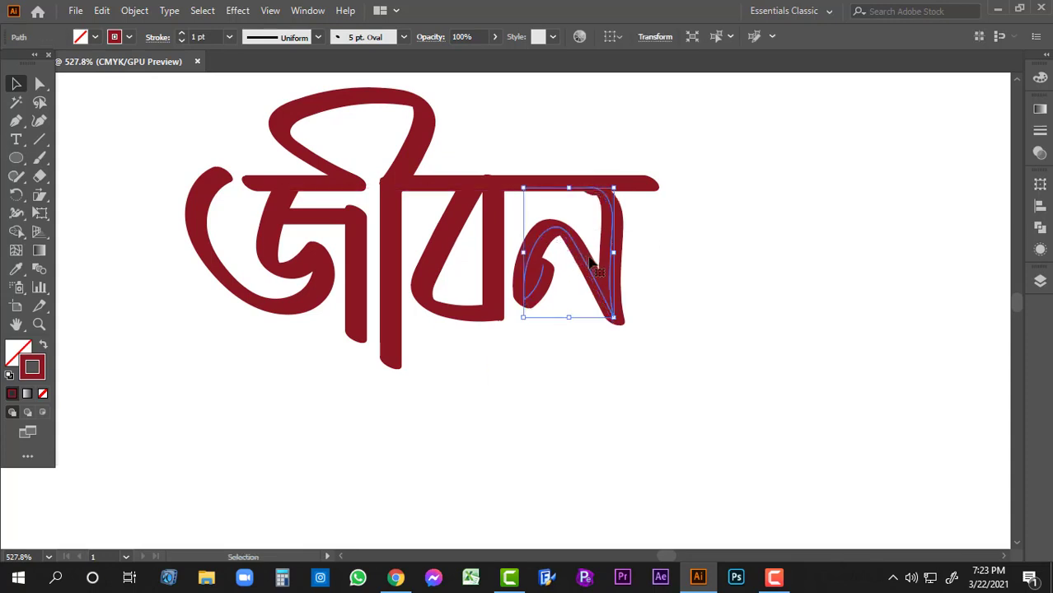
left_click_drag(577, 156, 627, 230)
left_click(671, 244)
Nudge both strokes of ব slightly down so they no longer stick out above the headline.
left_click_drag(484, 230, 614, 202)
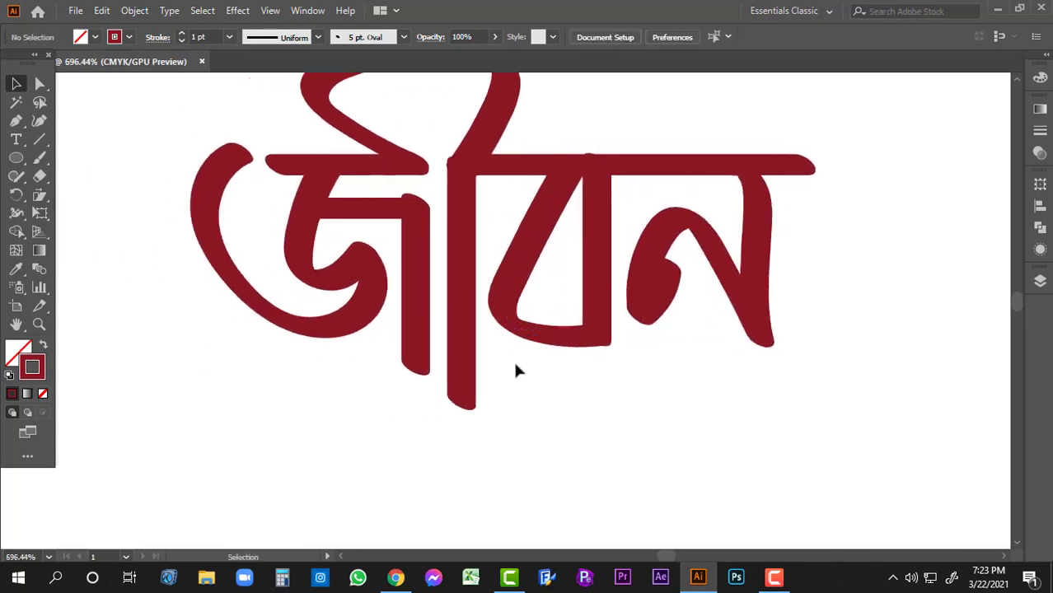
left_click_drag(611, 271, 602, 281)
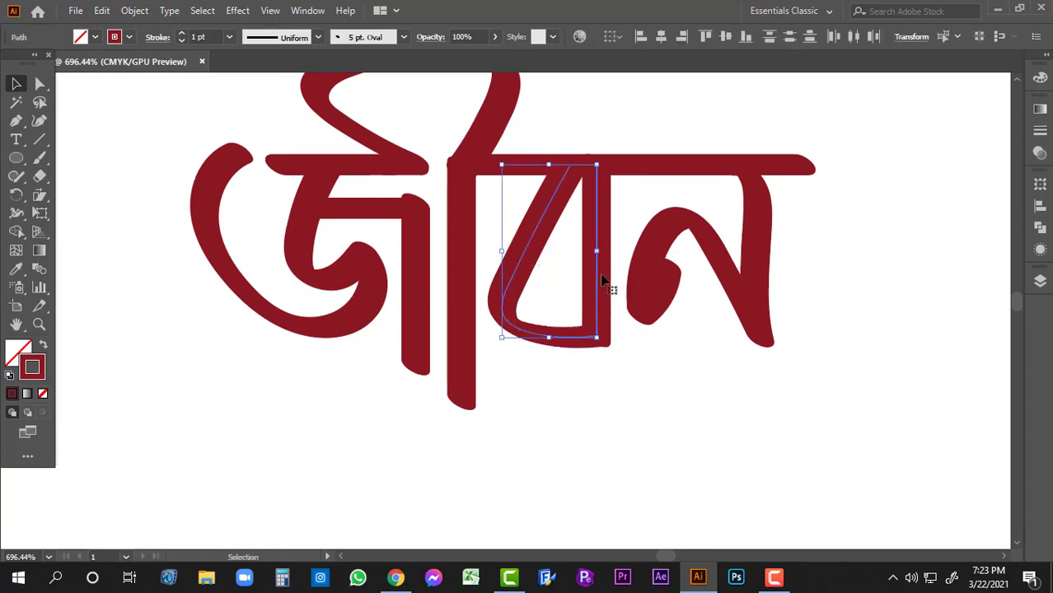
left_click(627, 146)
Examine the spacing and overall shape of the painted word জীবন.
left_click(560, 266, "ctrl+alt")
left_click(565, 265, "ctrl+alt")
left_click_drag(424, 264, 476, 176)
left_click(527, 149)
left_click(551, 284, "ctrl+alt")
left_click_drag(547, 298, 566, 265)
left_click(534, 254, "ctrl+alt")
left_click_drag(537, 156, 536, 172)
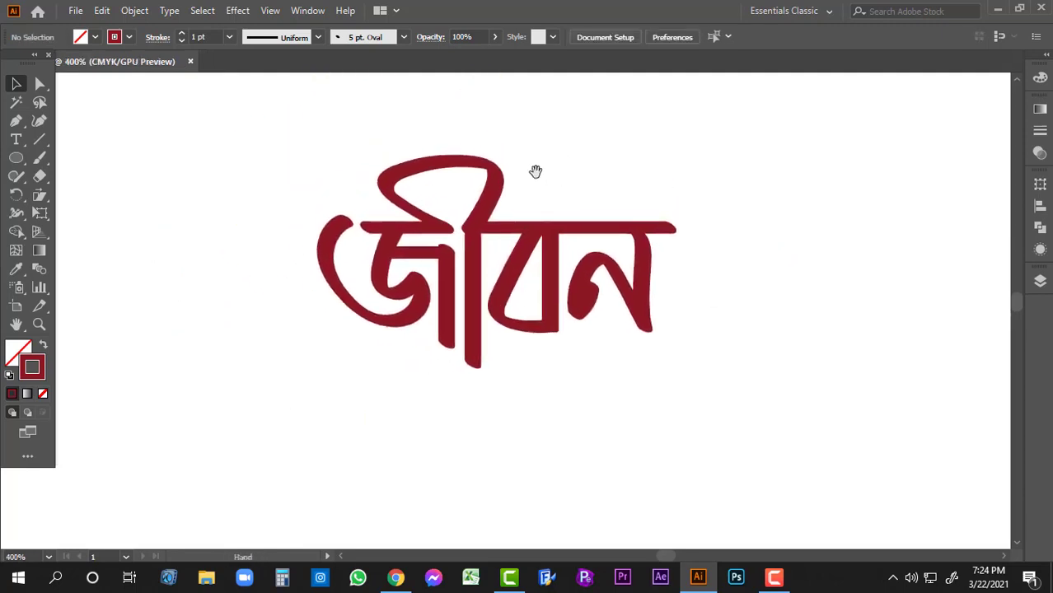
Paint the letter ক beneath জীবন with a vertical stem, a triangular bowl and a curled hook touching the ী stem.
left_click(39, 156)
mouse_move(441, 344)
left_mouse_down()
mouse_move(434, 234)
mouse_move(413, 283)
mouse_move(462, 292)
mouse_move(439, 284)
mouse_move(455, 263)
mouse_move(456, 364)
left_mouse_up()
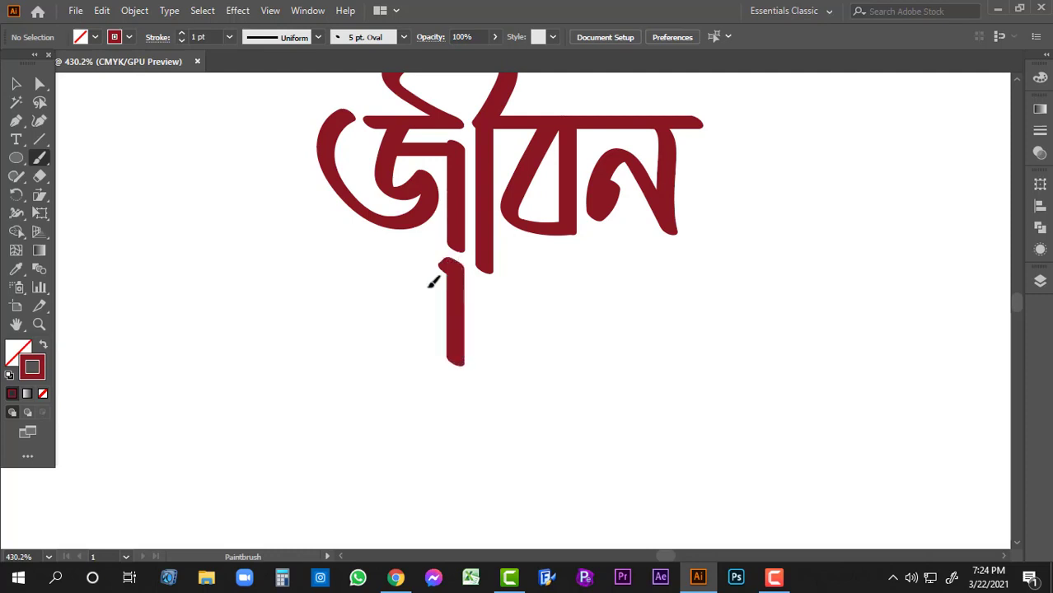
mouse_move(443, 264)
left_mouse_down()
mouse_move(387, 332)
mouse_move(462, 370)
left_mouse_up()
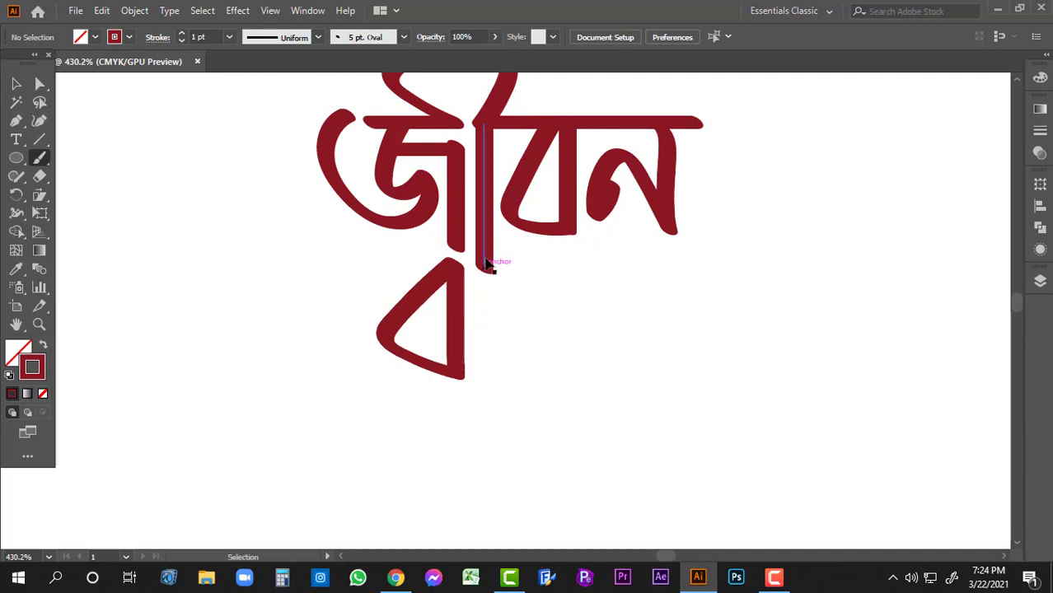
mouse_move(463, 295)
left_mouse_down()
mouse_move(447, 268)
mouse_move(495, 260)
mouse_move(476, 321)
mouse_move(468, 280)
left_mouse_up()
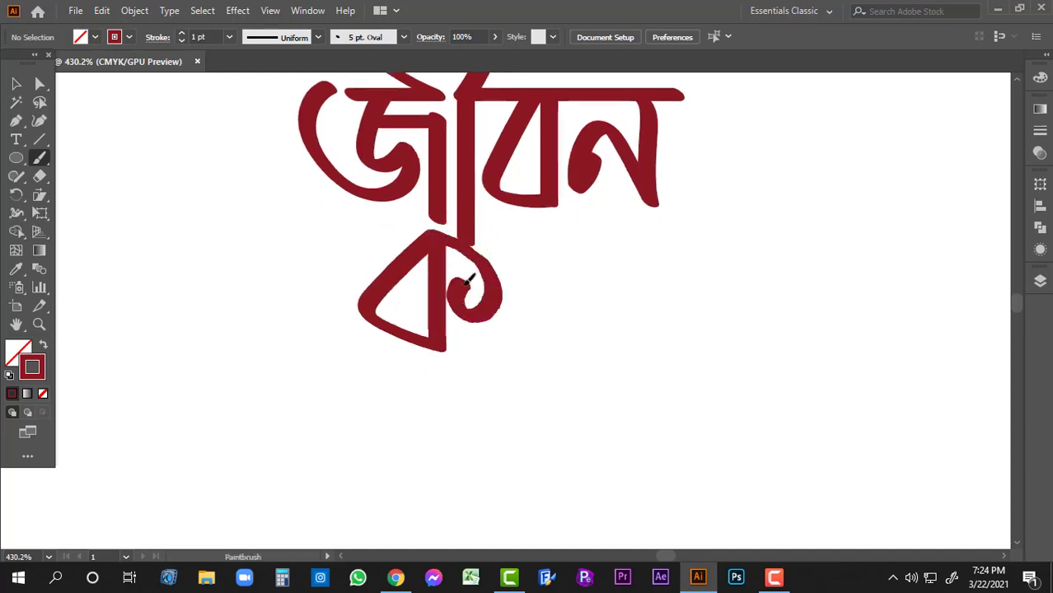
key("ctrl+z")
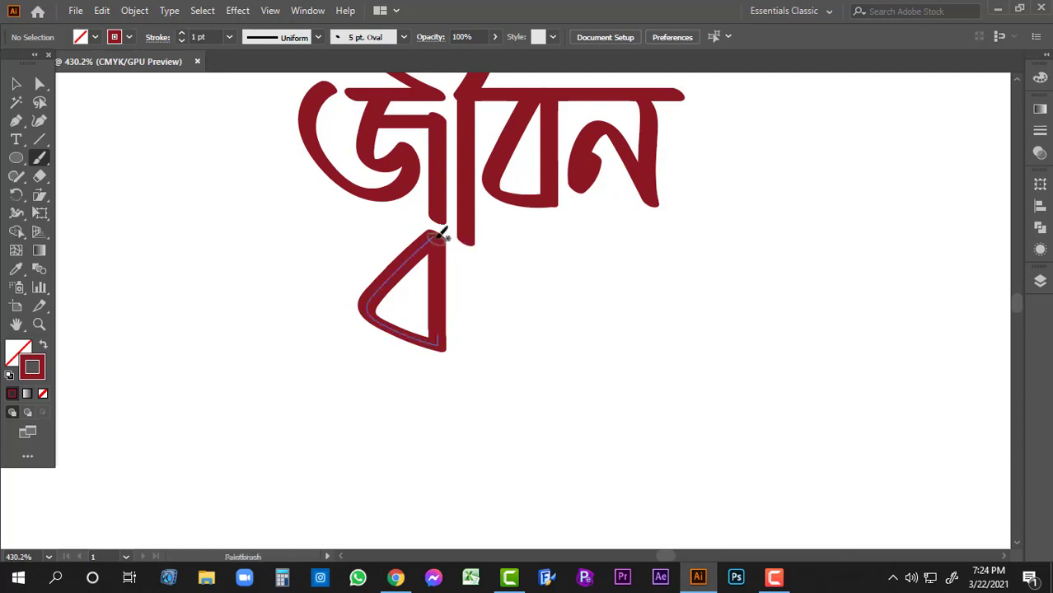
mouse_move(442, 235)
left_mouse_down()
mouse_move(495, 295)
mouse_move(468, 322)
mouse_move(464, 287)
mouse_move(476, 287)
mouse_move(471, 312)
mouse_move(490, 287)
mouse_move(444, 255)
left_mouse_up()
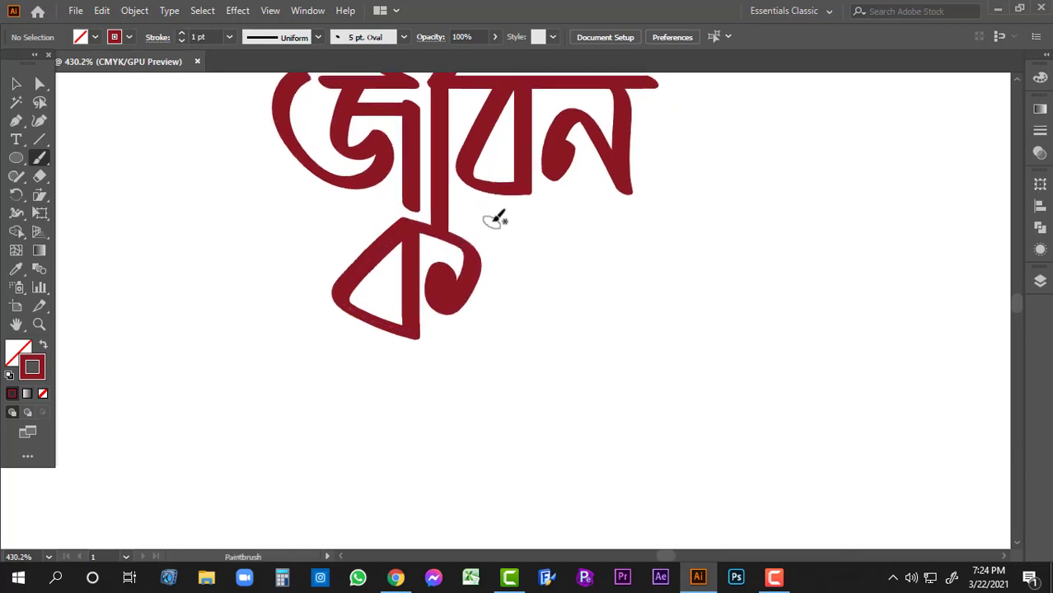
Paint a headline extending left from ক, an upright া stroke after it, and a final letter with a curled tail.
mouse_move(483, 220)
left_mouse_down()
mouse_move(505, 369)
mouse_move(524, 211)
mouse_move(417, 231)
left_mouse_up()
left_click_drag(224, 223, 348, 216)
mouse_move(435, 235)
left_mouse_down()
mouse_move(399, 228)
mouse_move(461, 220)
mouse_move(436, 264)
mouse_move(418, 342)
mouse_move(471, 374)
mouse_move(480, 332)
left_mouse_up()
mouse_move(520, 248)
left_mouse_down()
mouse_move(502, 235)
mouse_move(525, 271)
left_mouse_up()
Shift the letter ন and its headline together to the right, away from ব.
left_click(18, 85)
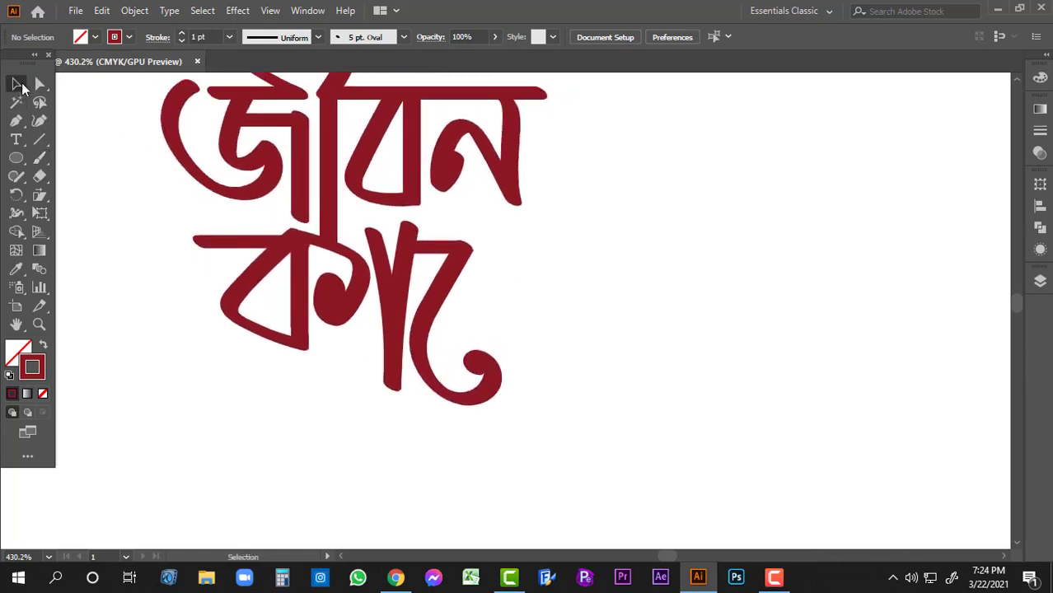
left_click_drag(443, 225, 463, 271)
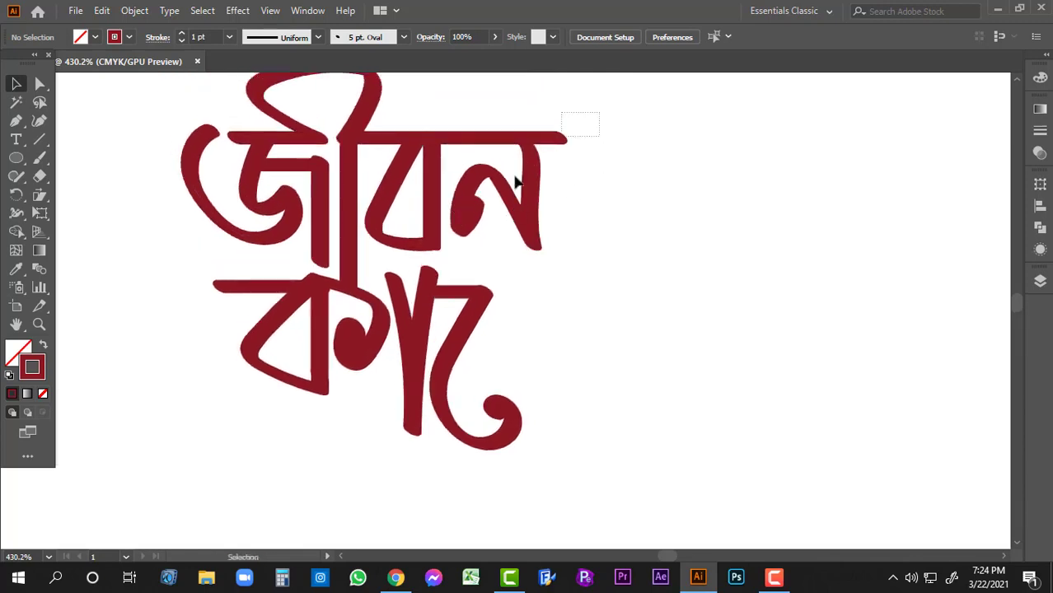
left_click_drag(514, 176, 457, 234)
key("shift+Right")
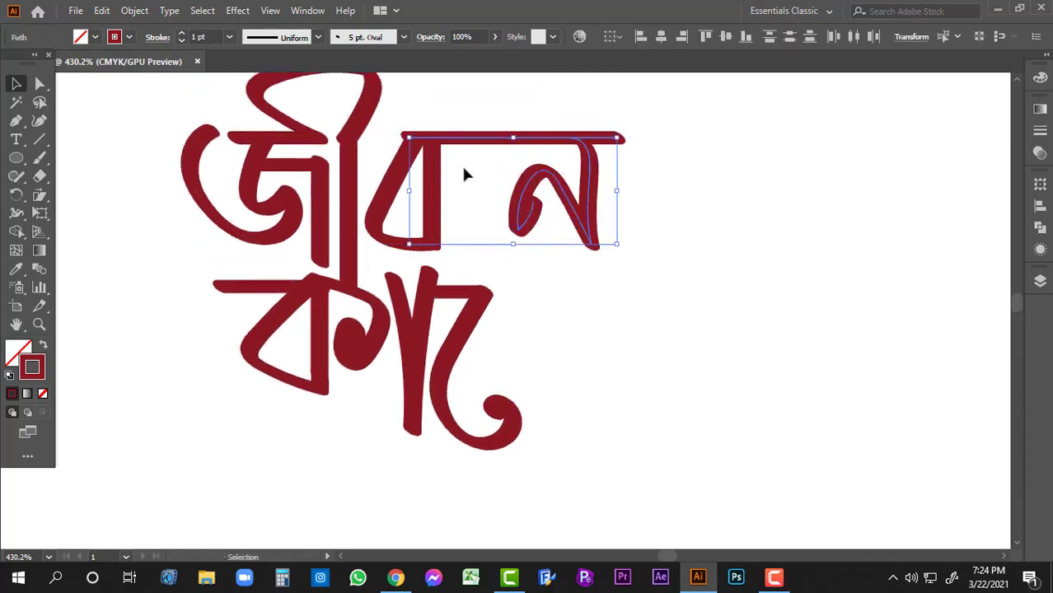
Replace the ব in the upper word with a copy of the stem and triangular bowl from ক.
left_click(386, 217)
key("Delete")
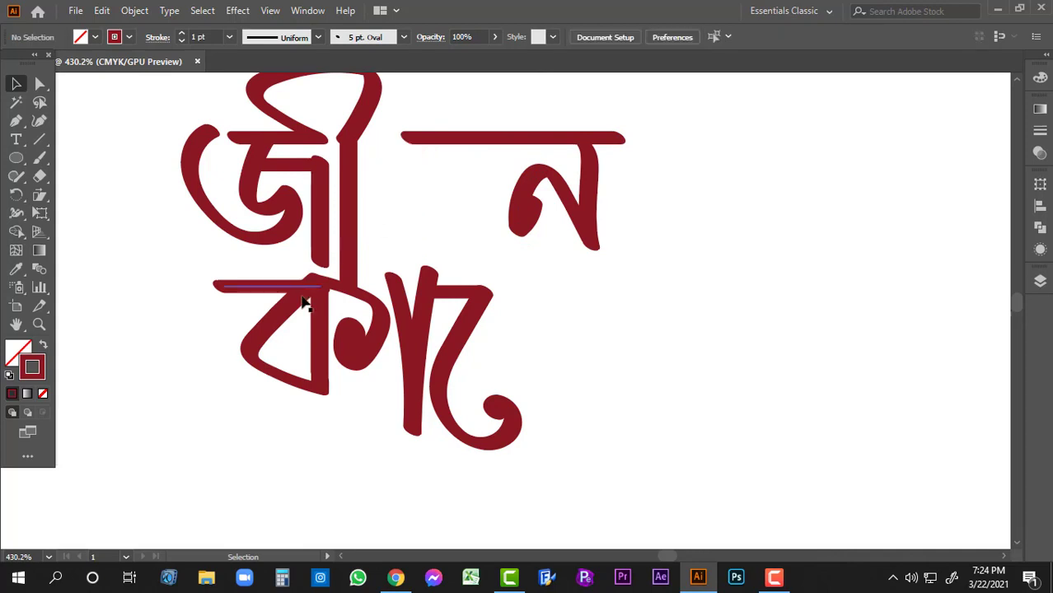
left_click_drag(323, 400, 323, 400)
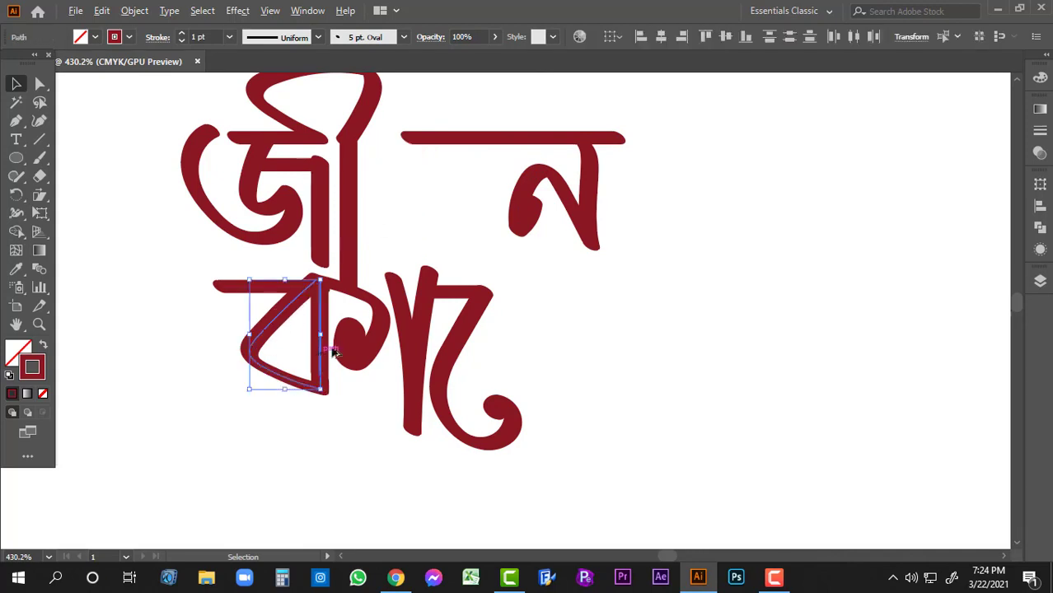
left_click_drag(333, 352, 492, 212)
left_click(514, 165)
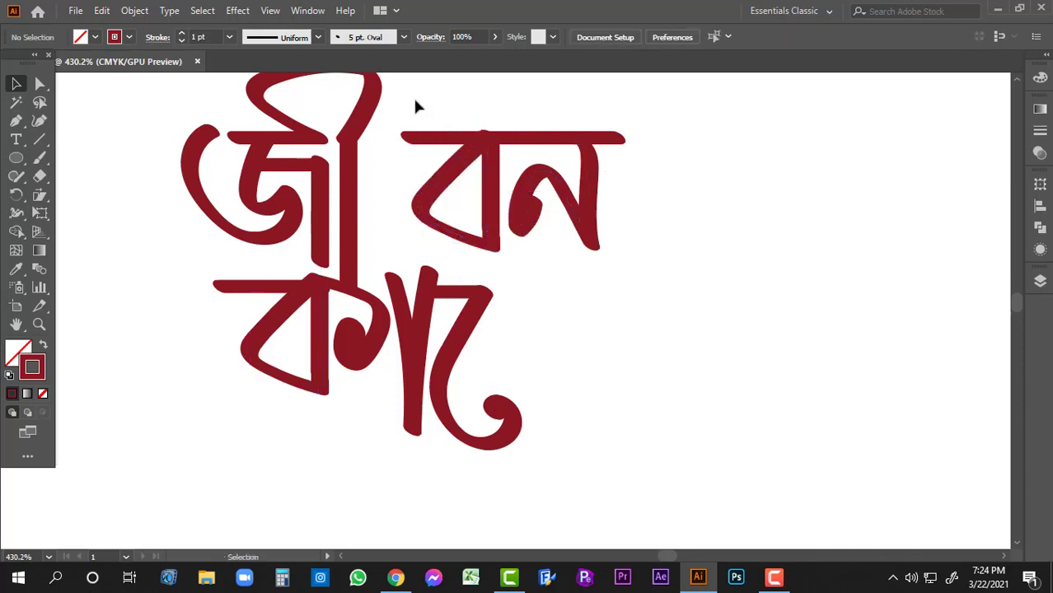
Move the new ব, the letter ন and their headline left together, close to the ী stem.
left_click(597, 237)
left_click_drag(454, 181, 415, 169)
left_click(458, 105)
scroll(403, 169, "up", 1)
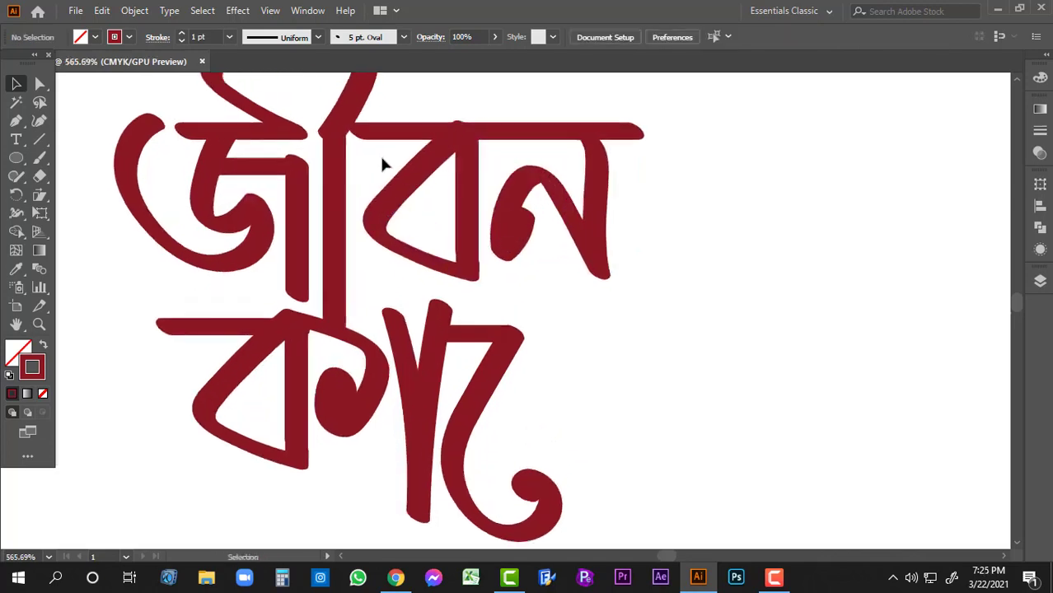
Nudge the new ব slightly down so its top sits within the headline.
left_click_drag(468, 277, 469, 277)
left_click_drag(444, 198, 473, 236)
left_click(492, 247)
scroll(494, 247, "down", 2)
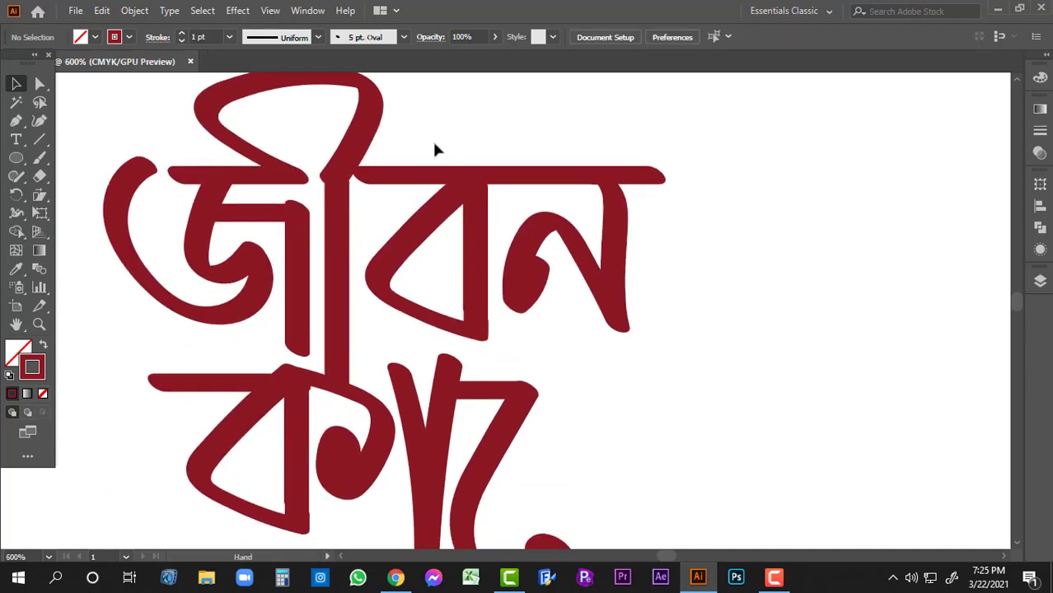
Slide the headline above ব and ন left until it joins the ী stem.
left_click_drag(405, 175, 386, 175)
left_click(479, 127)
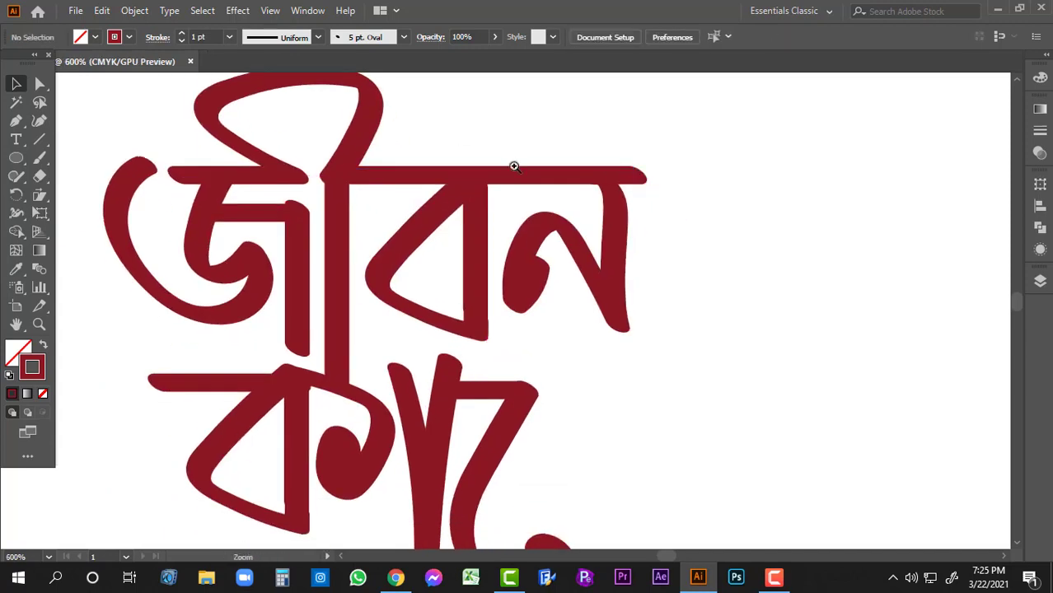
left_click(498, 250, "ctrl+alt")
left_click_drag(523, 263, 521, 160)
left_click_drag(542, 202, 544, 183)
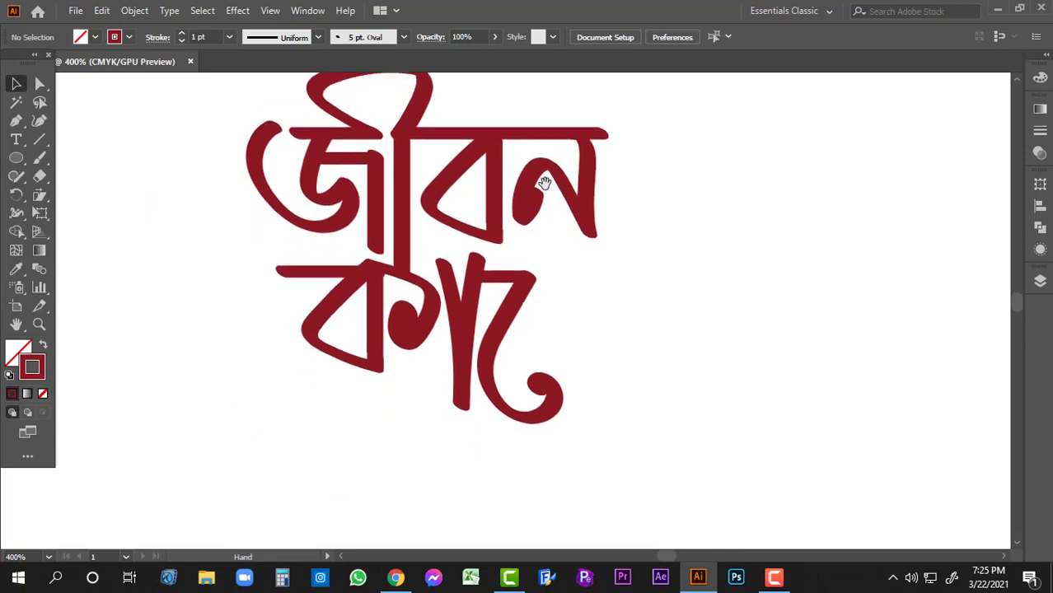
Extend the headline of the upper word জীবন further right, past the ন.
key("a")
left_click_drag(604, 133, 642, 133)
left_click(506, 157)
left_click(19, 86)
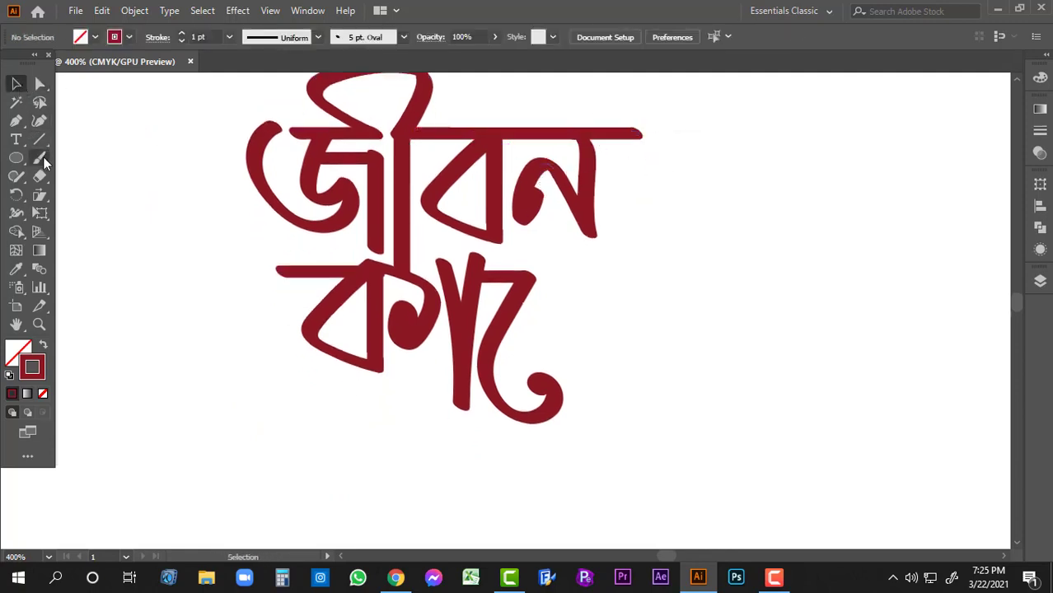
Copy the ব strokes from the upper word into the lower word, placing them within the ে curve.
left_click(42, 160)
left_click_drag(499, 311, 447, 274)
left_click(16, 84)
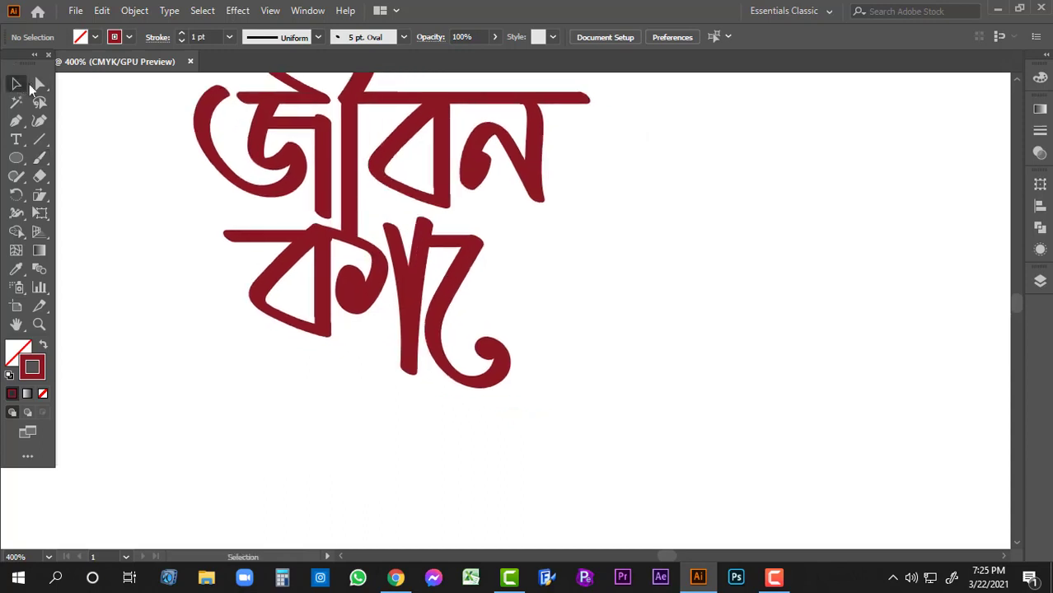
left_click(439, 144)
left_click_drag(414, 135, 529, 235)
left_click(585, 262)
left_click(495, 309)
left_click_drag(501, 308, 545, 276)
left_click(579, 307)
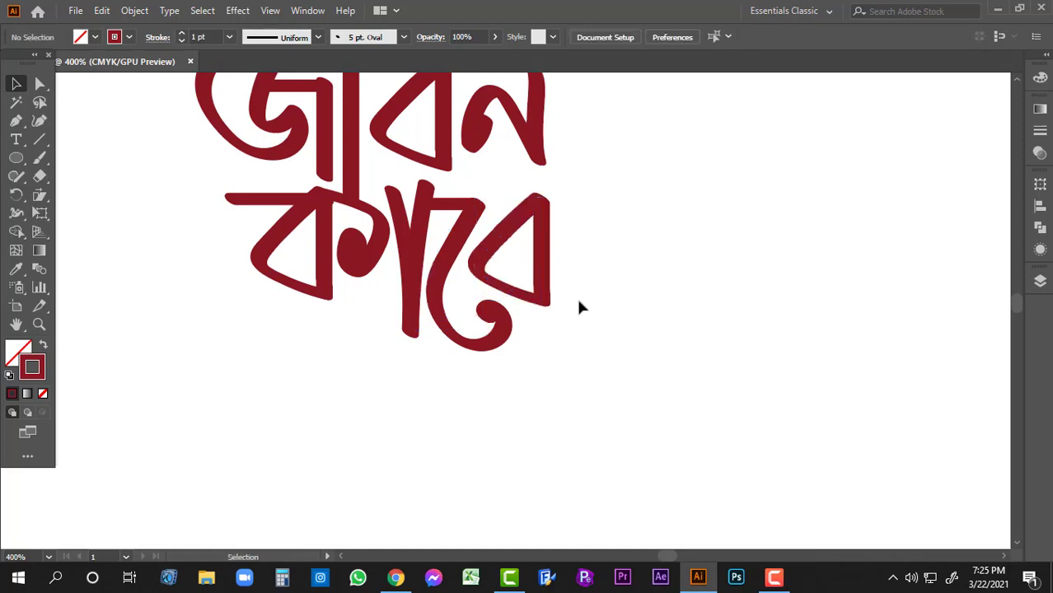
Delete the curved ে stroke and paint a headline extension across the top of the lower word's new ব.
left_click(510, 317)
key("Delete")
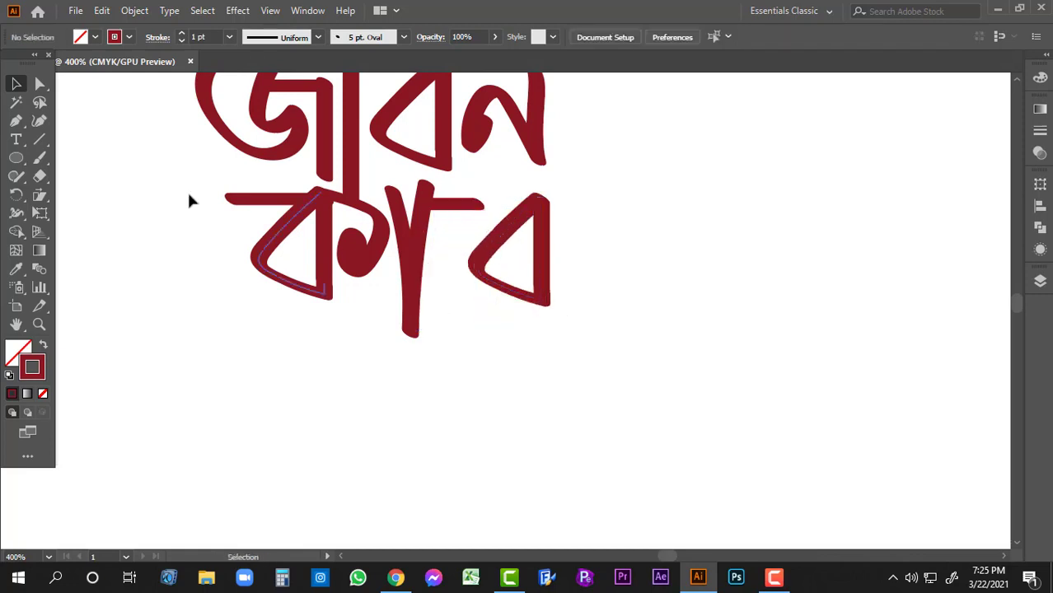
left_click(40, 159)
left_click_drag(434, 223, 400, 210)
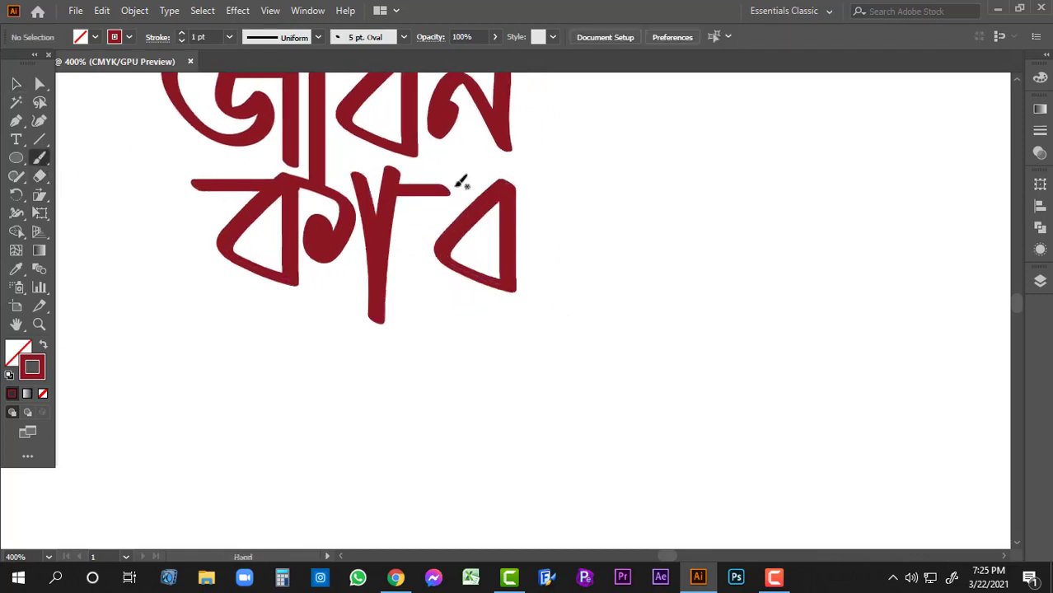
left_click_drag(451, 189, 571, 185)
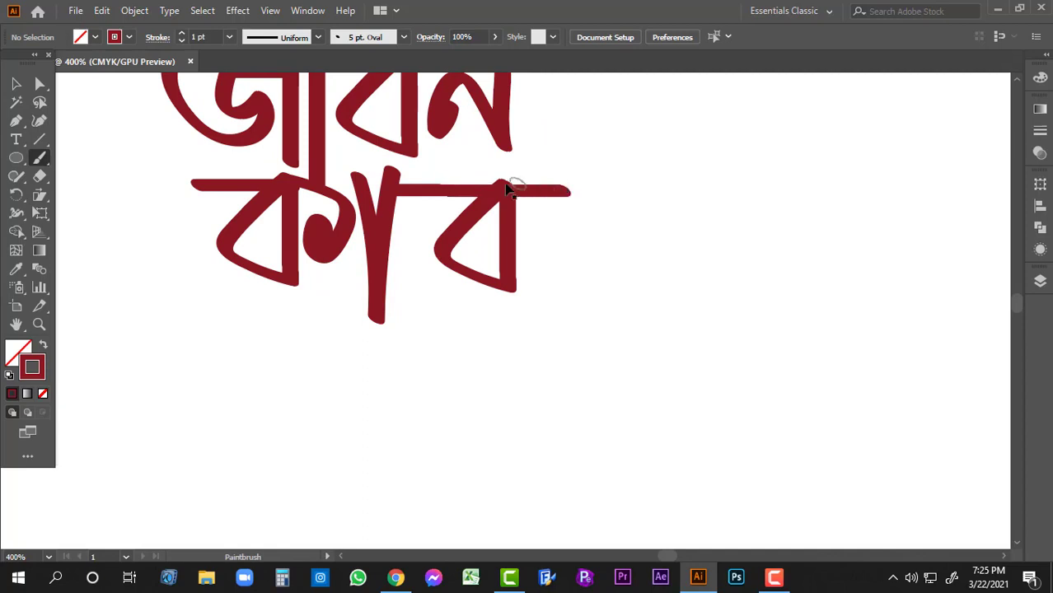
Paint a wide ে curve sweeping from the headline down and around beneath the new ব.
mouse_move(451, 201)
left_mouse_down()
mouse_move(422, 294)
mouse_move(493, 320)
mouse_move(485, 331)
mouse_move(478, 304)
left_mouse_up()
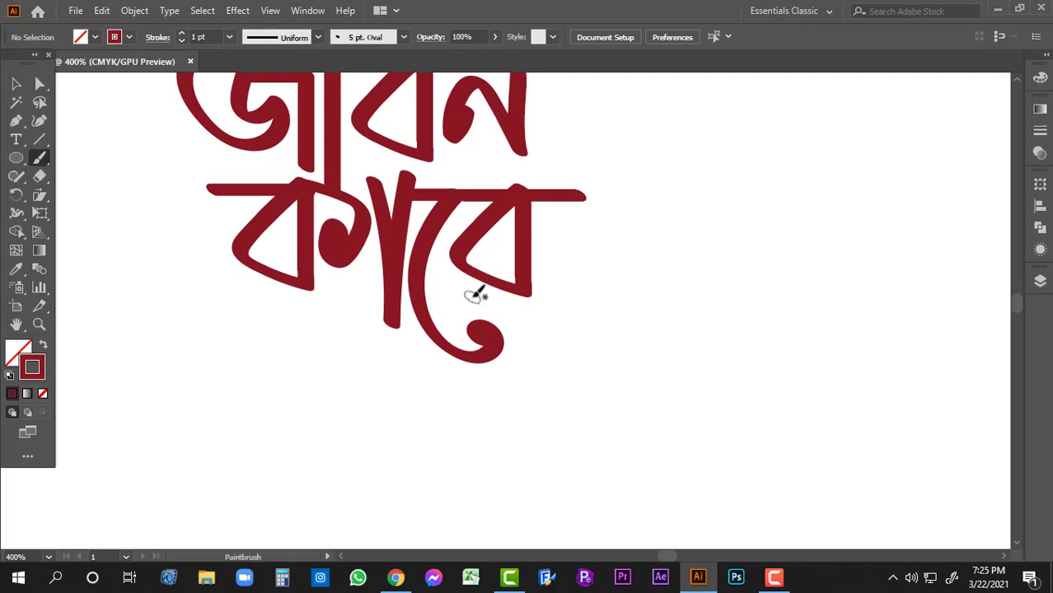
key("ctrl+z")
mouse_move(454, 194)
left_mouse_down()
mouse_move(413, 273)
mouse_move(503, 306)
mouse_move(495, 326)
left_mouse_up()
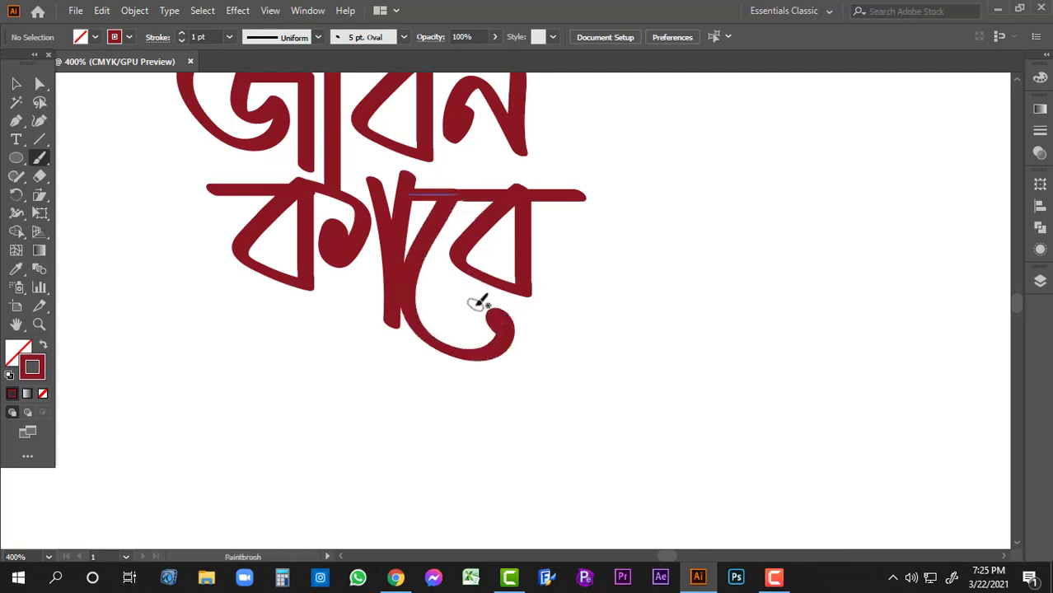
key("ctrl+z")
mouse_move(461, 194)
left_mouse_down()
mouse_move(445, 221)
mouse_move(493, 371)
mouse_move(575, 293)
left_mouse_up()
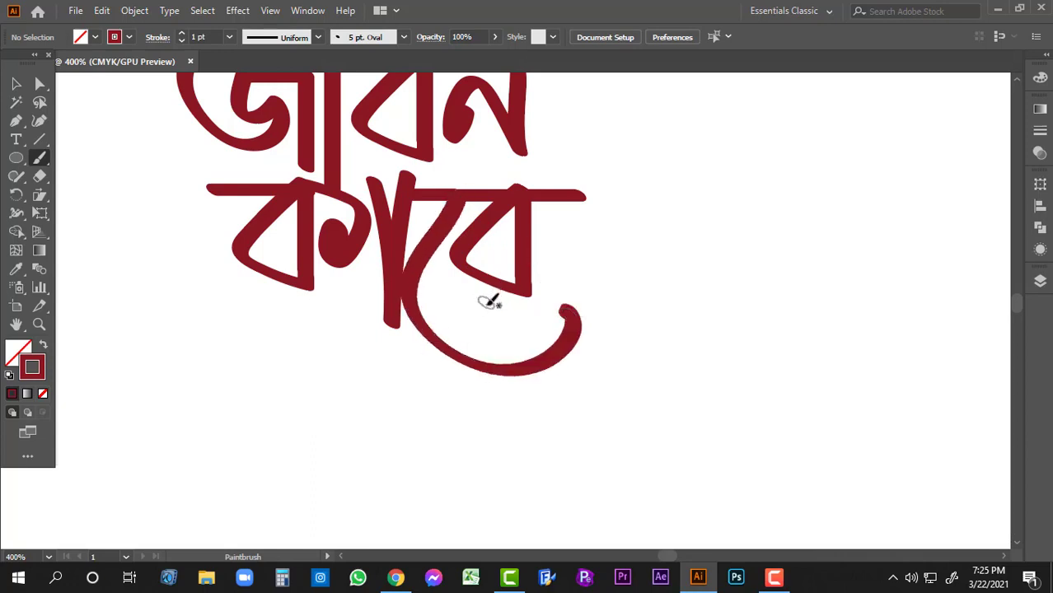
Paint a round dot beneath the ব to form র and place a copy of the forked া stroke after it.
left_click_drag(489, 305, 482, 317)
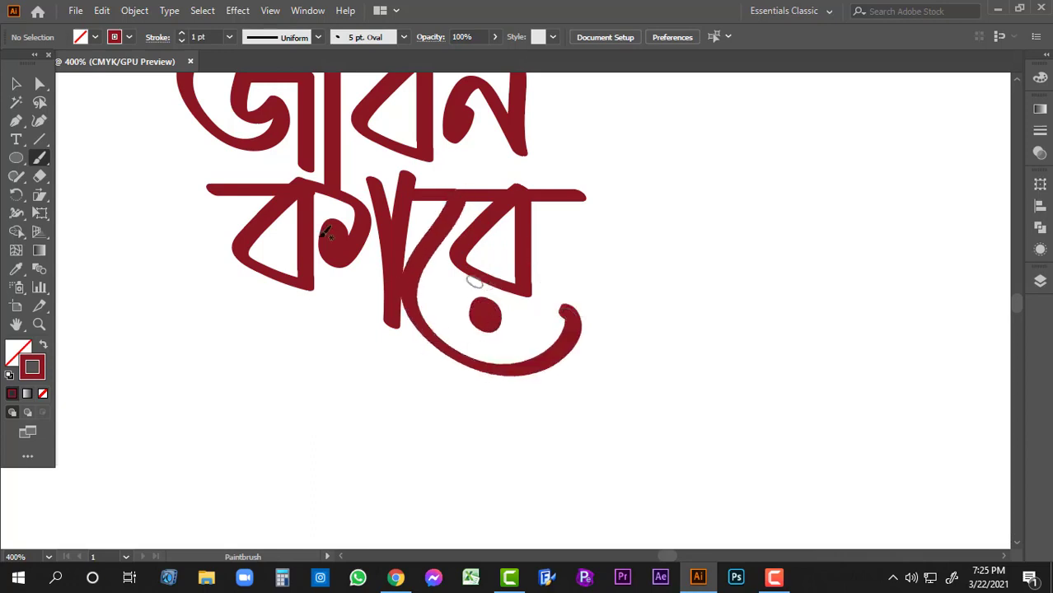
left_click(15, 83)
left_click(392, 238)
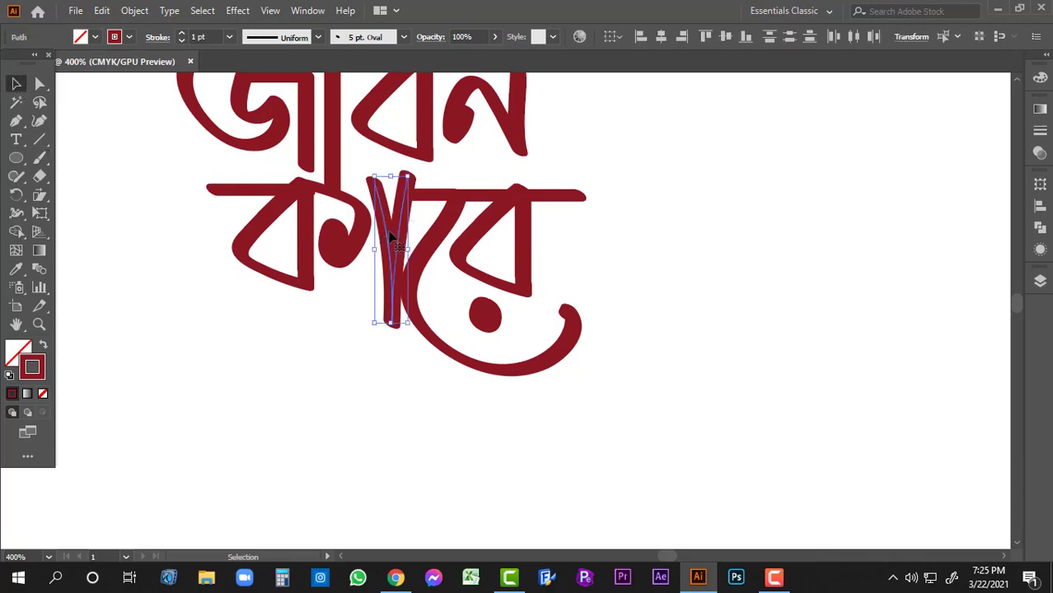
left_click_drag(392, 238, 568, 251)
left_click(606, 195)
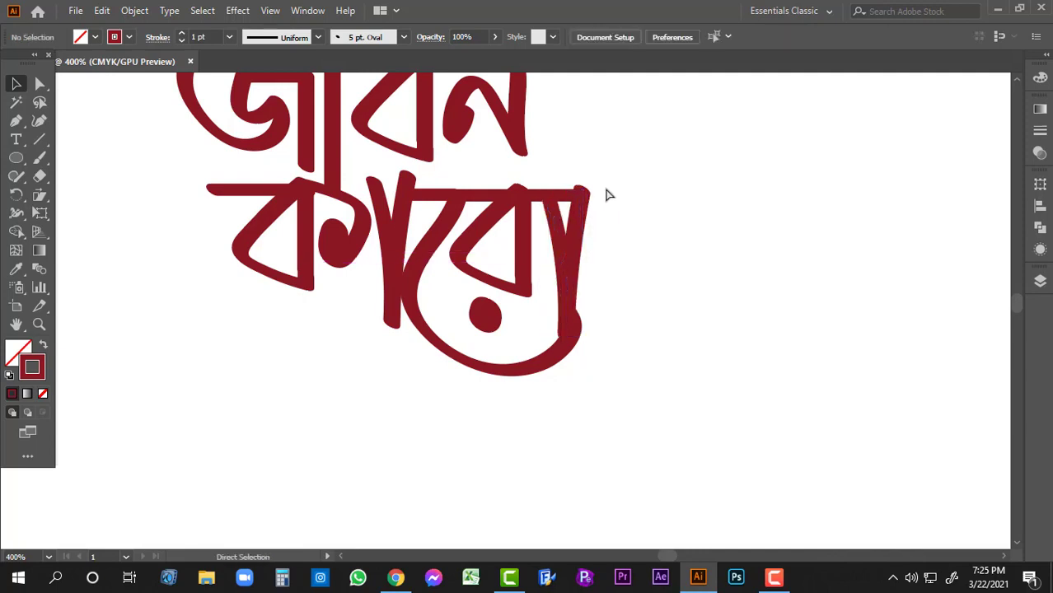
Pull the end of the headline above র back so it meets the left arm of the copied া.
mouse_move(607, 195)
left_mouse_down()
mouse_move(526, 203)
mouse_move(568, 179)
mouse_move(571, 211)
mouse_move(560, 213)
left_mouse_up()
left_click(551, 201)
key("a")
left_click(601, 196)
left_click(557, 196)
left_click(599, 182)
scroll(514, 199, "up", 3)
left_click(598, 182)
scroll(536, 239, "down", 3)
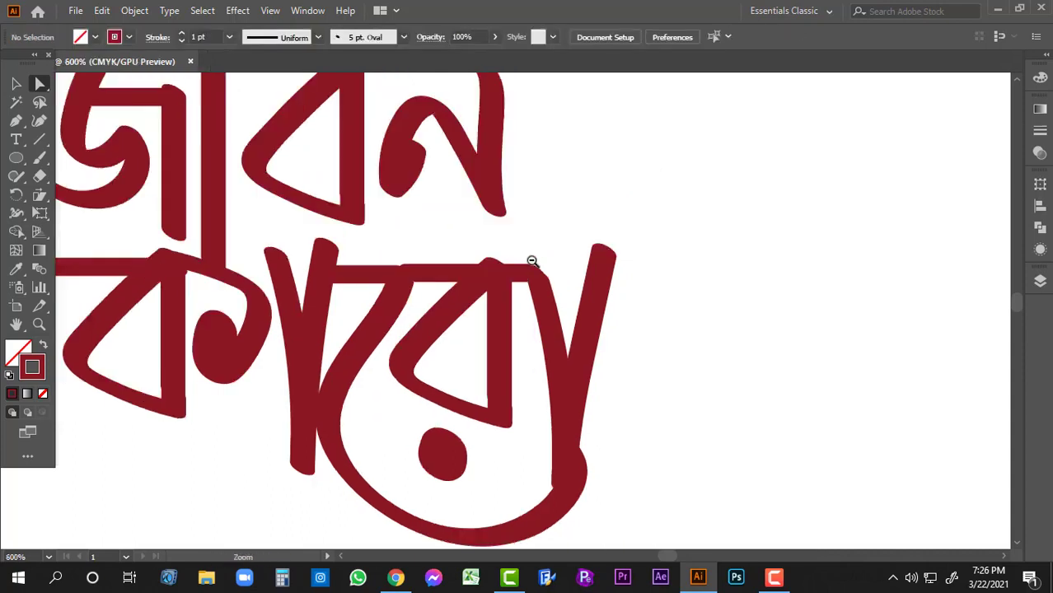
Paint a long horizontal headline stroke extending right from the last া's right arm.
key("b")
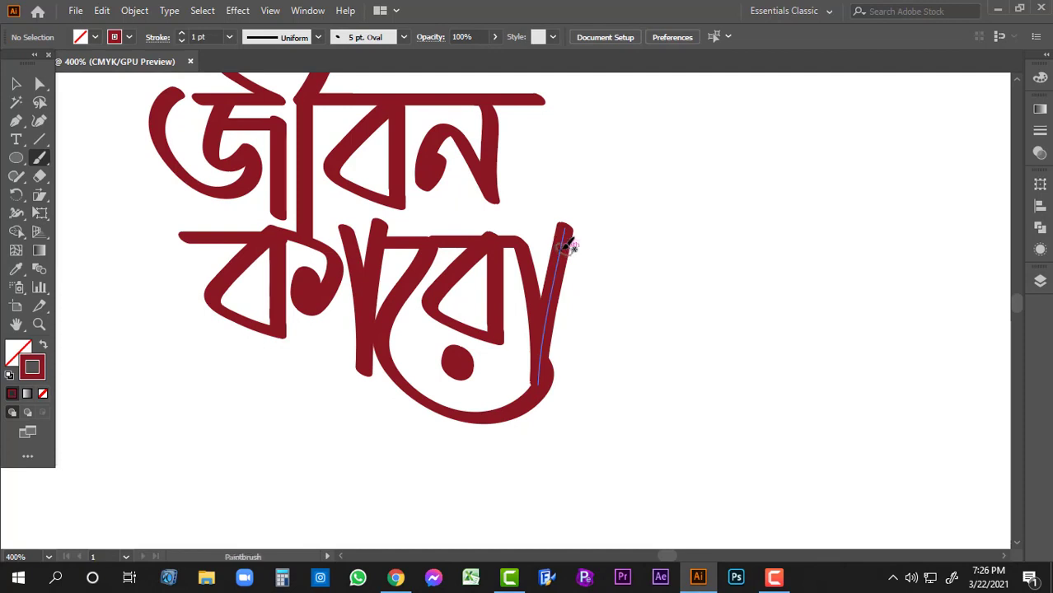
left_click_drag(568, 248, 721, 248)
key("space")
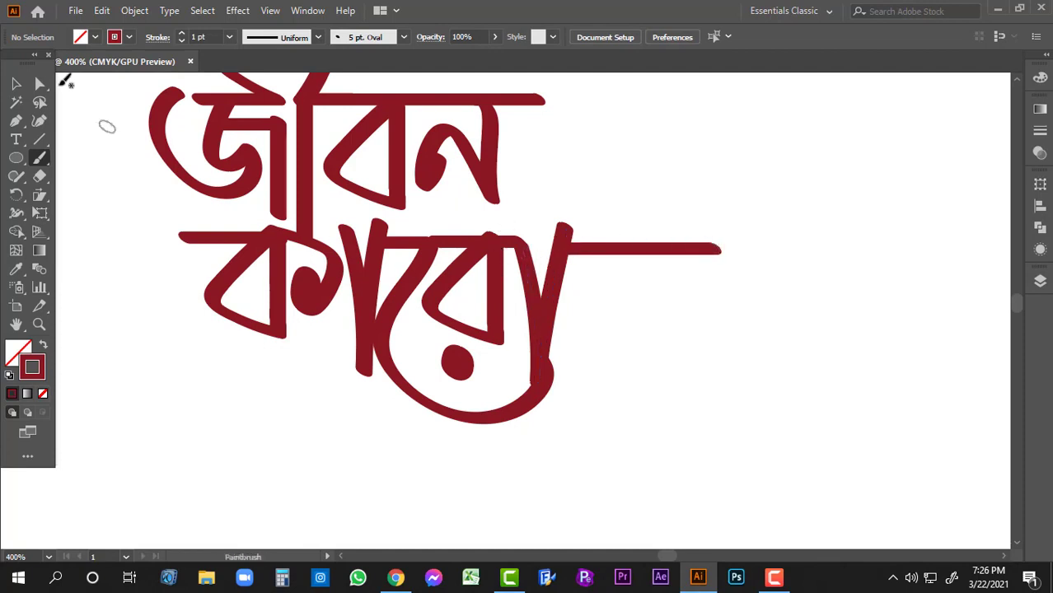
Replace the wide ে curve with a tighter brush stroke that curls just beneath the dot of র.
left_click(16, 84)
left_click(528, 397)
key("Delete")
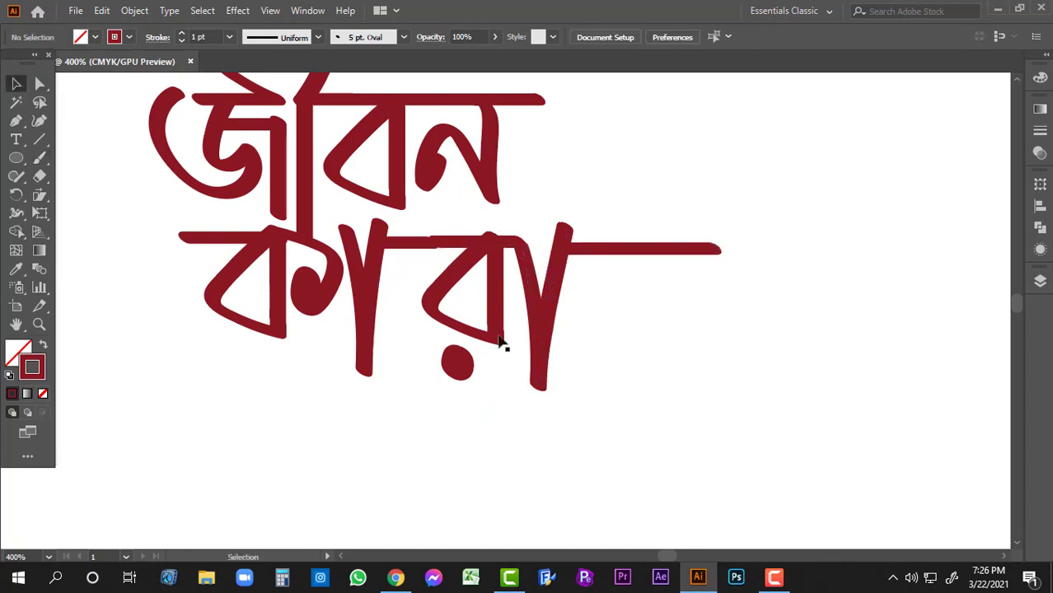
key("b")
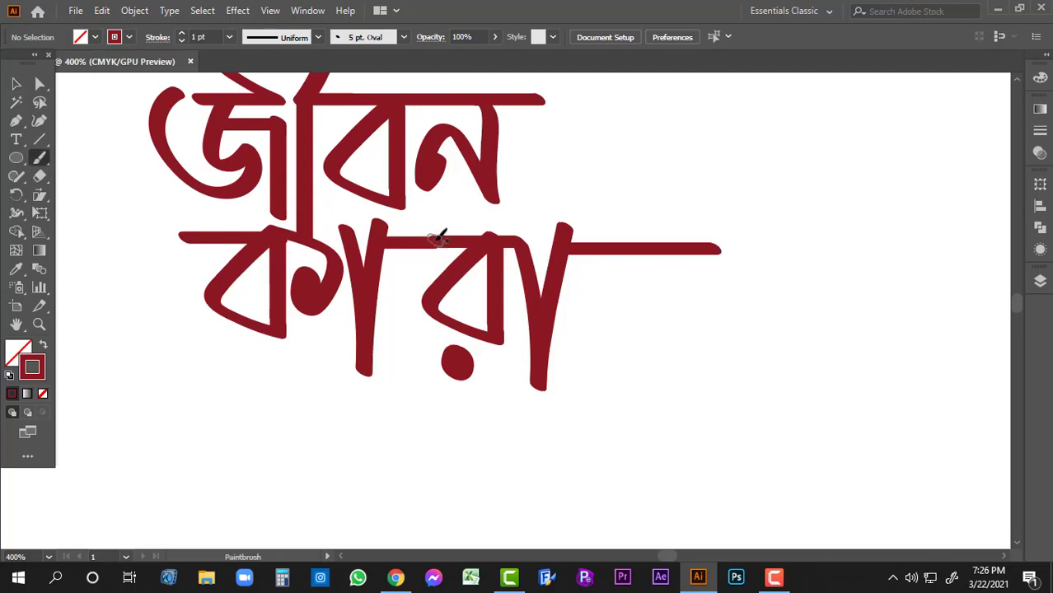
mouse_move(429, 242)
left_mouse_down()
mouse_move(396, 309)
mouse_move(391, 367)
mouse_move(486, 392)
left_mouse_up()
left_click(518, 282, "ctrl+alt")
left_click(517, 281, "ctrl+alt")
left_click_drag(458, 231, 445, 163)
Move the dot of র up, closer to the bottom of its triangular bowl.
left_click(386, 236, "ctrl")
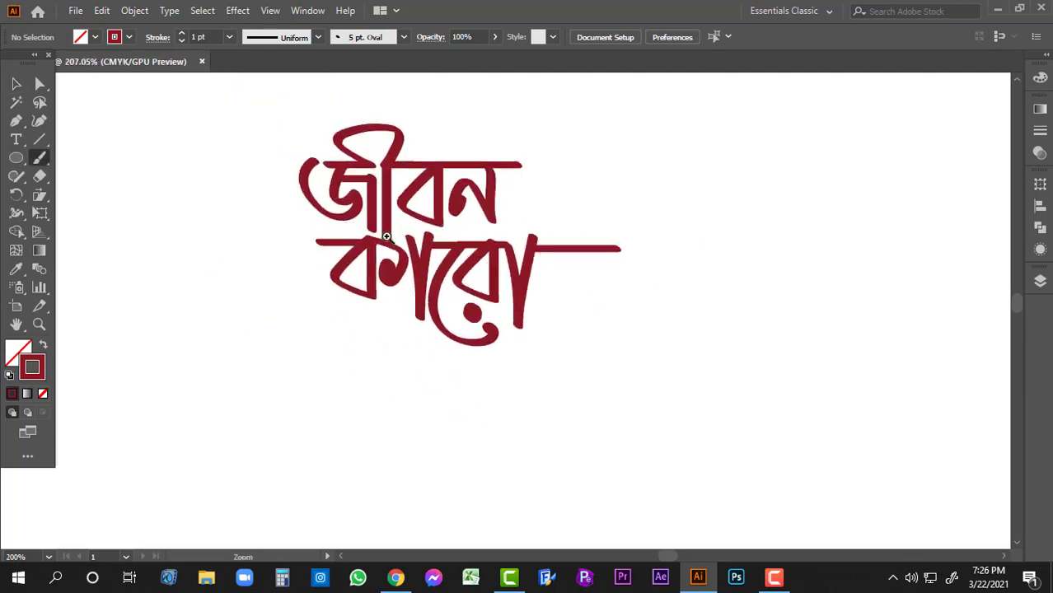
left_click_drag(387, 237, 414, 240)
left_click_drag(500, 281, 638, 265)
left_click(17, 84)
left_click_drag(494, 308, 486, 293)
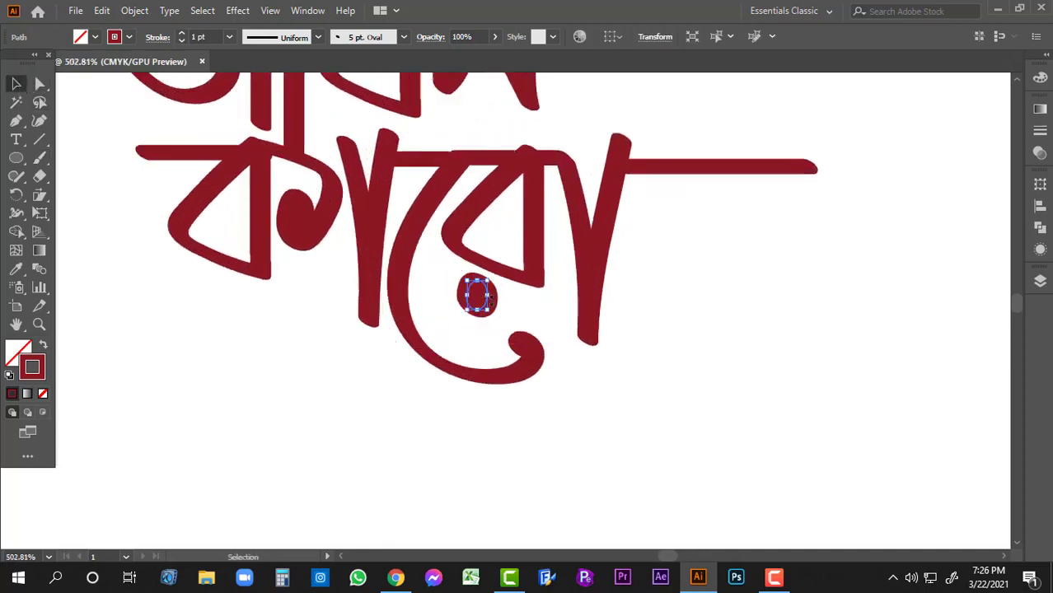
Delete the ে curve and repaint it so its hook sweeps around the dot and ends beside the last া.
left_click(530, 316)
left_click(522, 377)
key("Delete")
key("b")
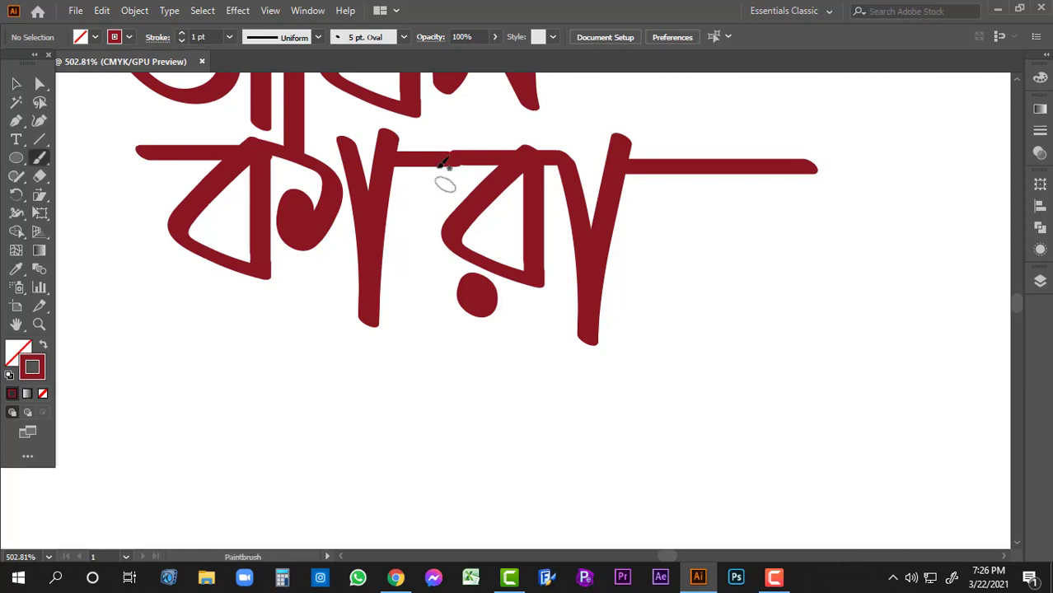
mouse_move(449, 171)
left_mouse_down()
mouse_move(414, 231)
mouse_move(428, 332)
mouse_move(542, 326)
left_mouse_up()
left_click(545, 214, "ctrl")
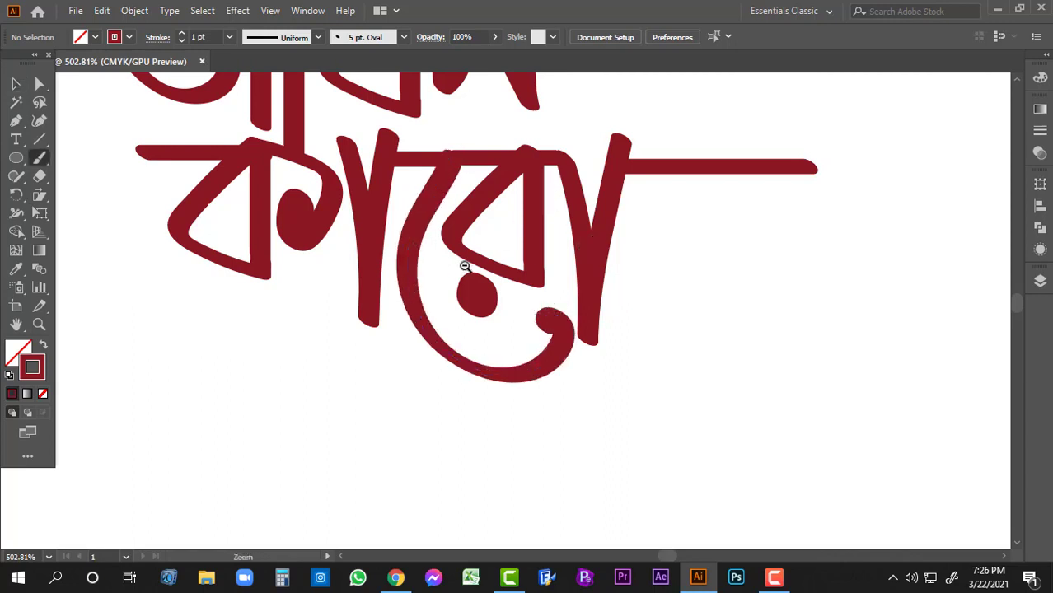
Copy জ and ন with its headline from the upper word onto a third line beneath কারো.
left_click(464, 266, "ctrl+alt")
left_click(464, 266, "ctrl+alt")
mouse_move(513, 294)
left_mouse_down()
mouse_move(515, 261)
mouse_move(464, 202)
mouse_move(490, 284)
left_mouse_up()
left_click_drag(391, 257, 402, 253)
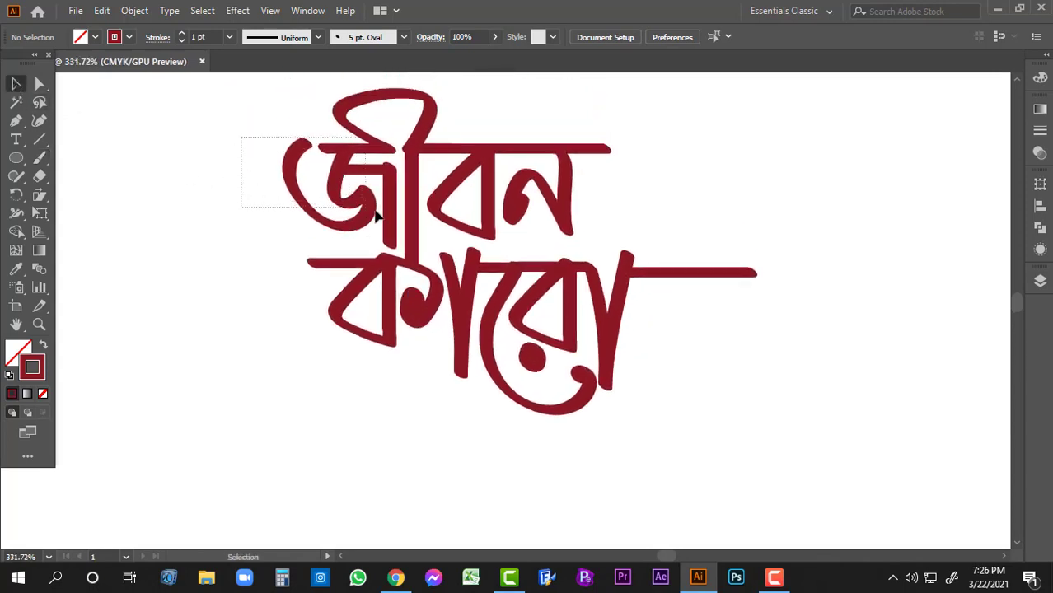
left_click_drag(376, 211, 393, 181)
left_click(365, 135, "shift")
left_click_drag(365, 127, 397, 339)
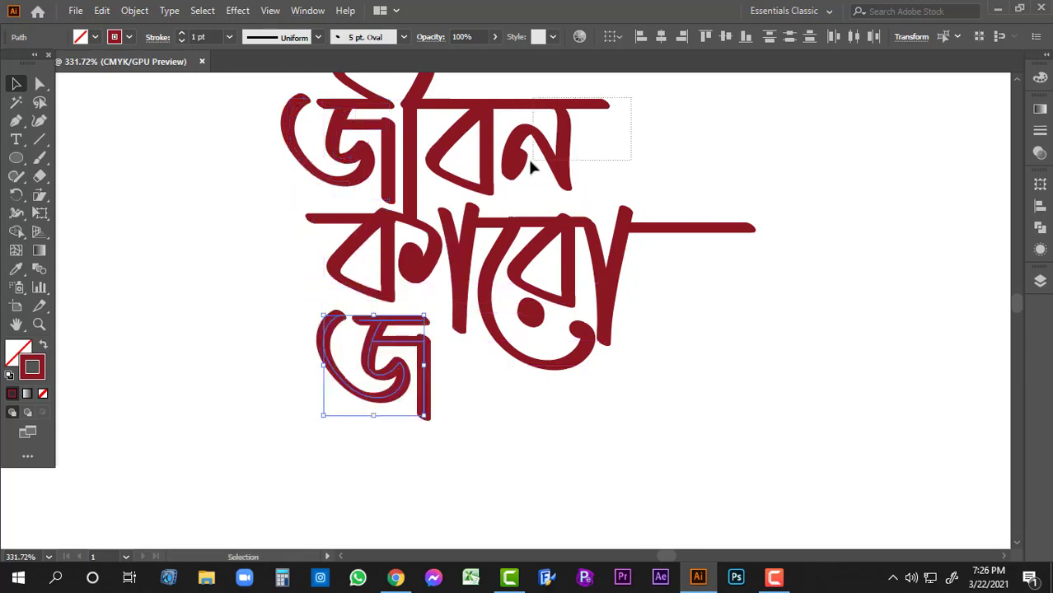
left_click_drag(530, 167, 445, 234)
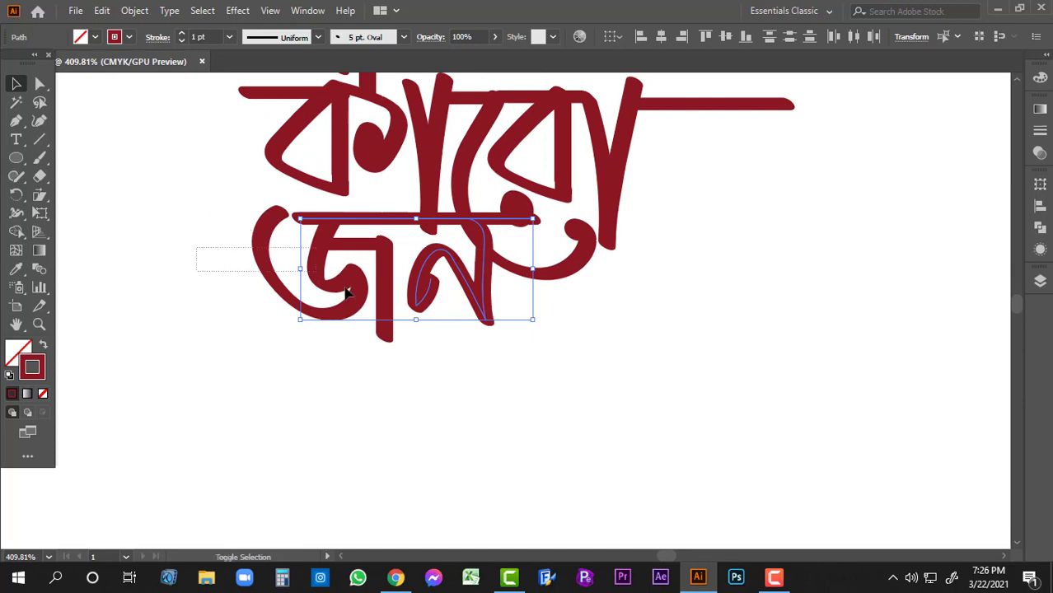
Move the copied জন down clear of কারো and delete the duplicate headline piece above জ.
left_click_drag(346, 292, 345, 298)
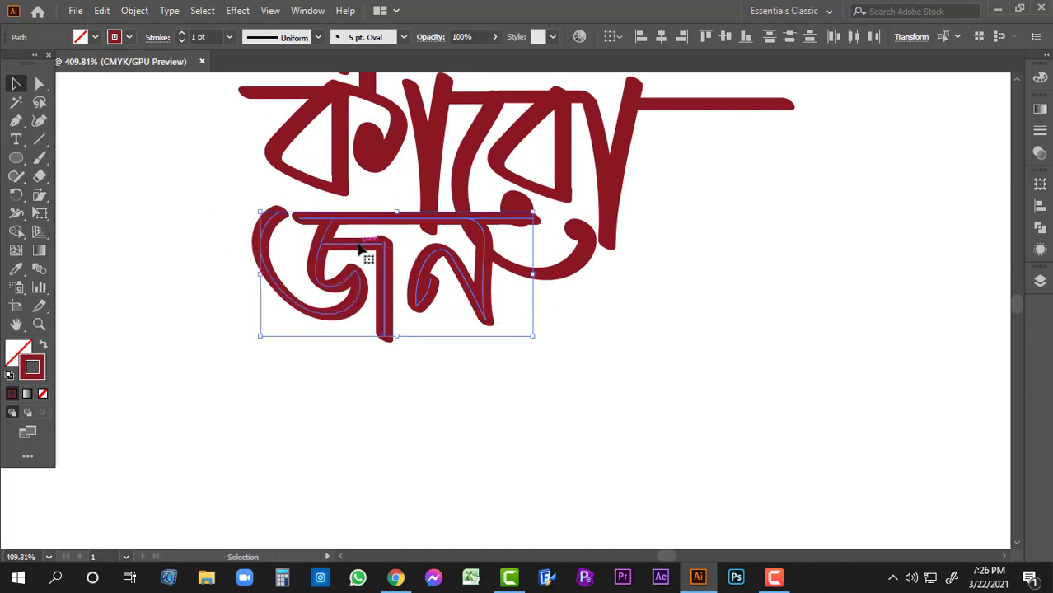
key("shift+Down")
key("shift+Down")
key("shift+Down")
key("shift+Down")
left_click(318, 215)
key("Delete")
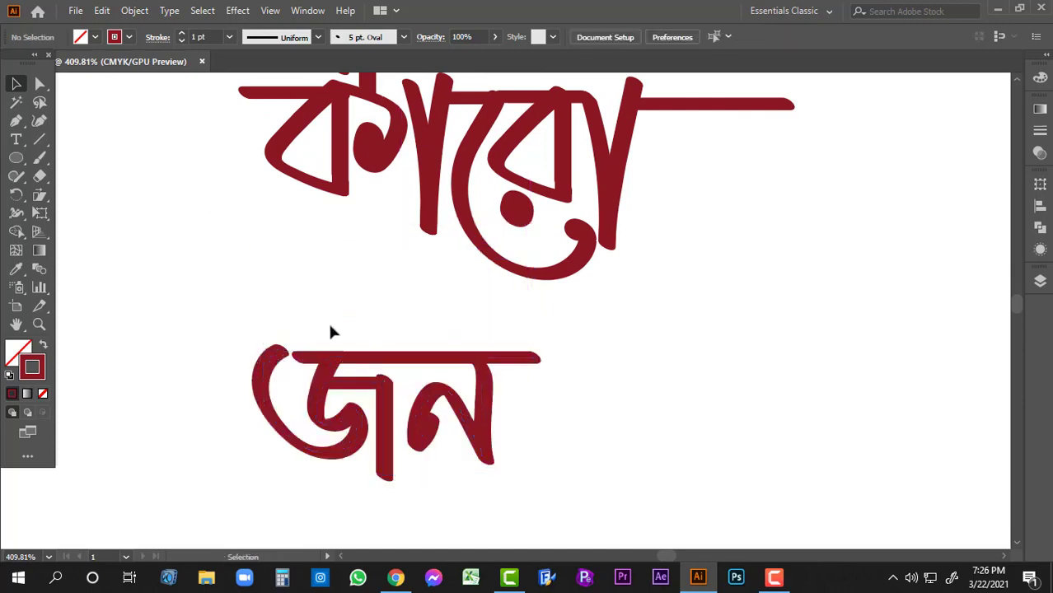
Move the word জন up and slightly left so its headline meets the bottom of the first া stem.
left_click_drag(209, 306, 502, 459)
left_click_drag(417, 357, 388, 229)
key("ctrl+shift+a")
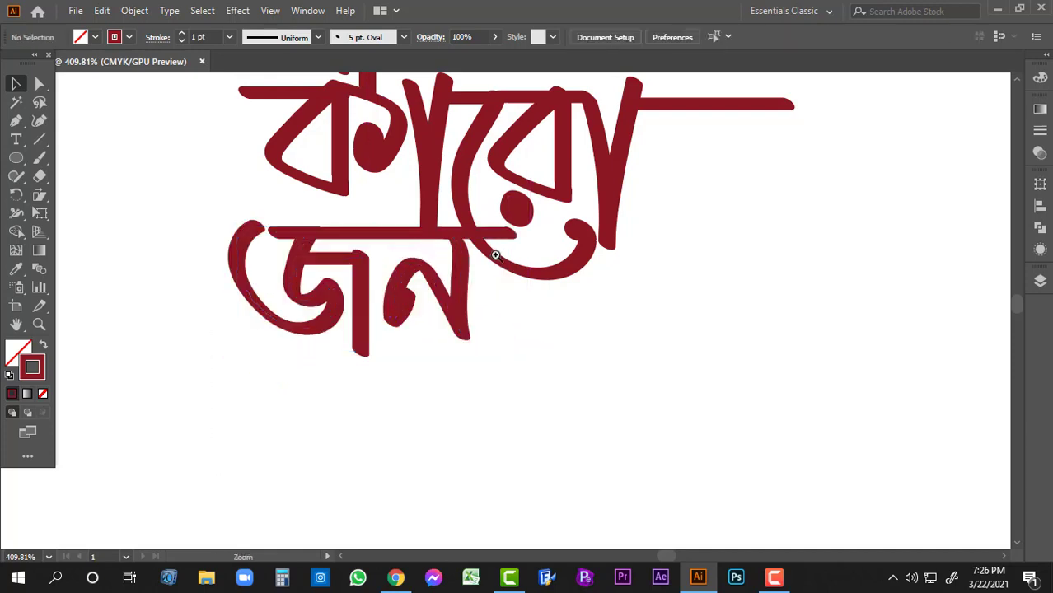
Realign জন with the words above so the stem of ন lines up beneath the first া stem.
scroll(494, 280, "up", 3)
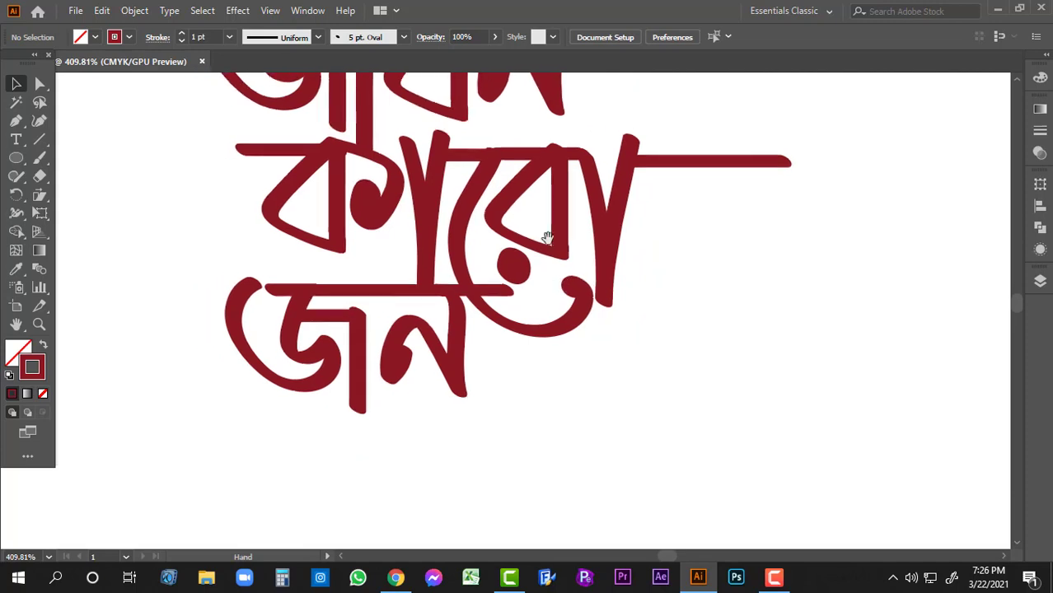
left_click_drag(547, 238, 555, 319)
left_click(485, 265, "ctrl+alt")
left_click_drag(508, 229, 494, 259)
left_click_drag(463, 313, 517, 204)
left_click_drag(290, 228, 534, 362)
left_click_drag(496, 244, 523, 232)
left_click(610, 298)
scroll(651, 279, "down", 1)
left_click_drag(650, 279, 549, 240)
Paint the ্য stroke from the end of the জন headline, curving down and curling left beneath ন, redrawing it for shape.
key("b")
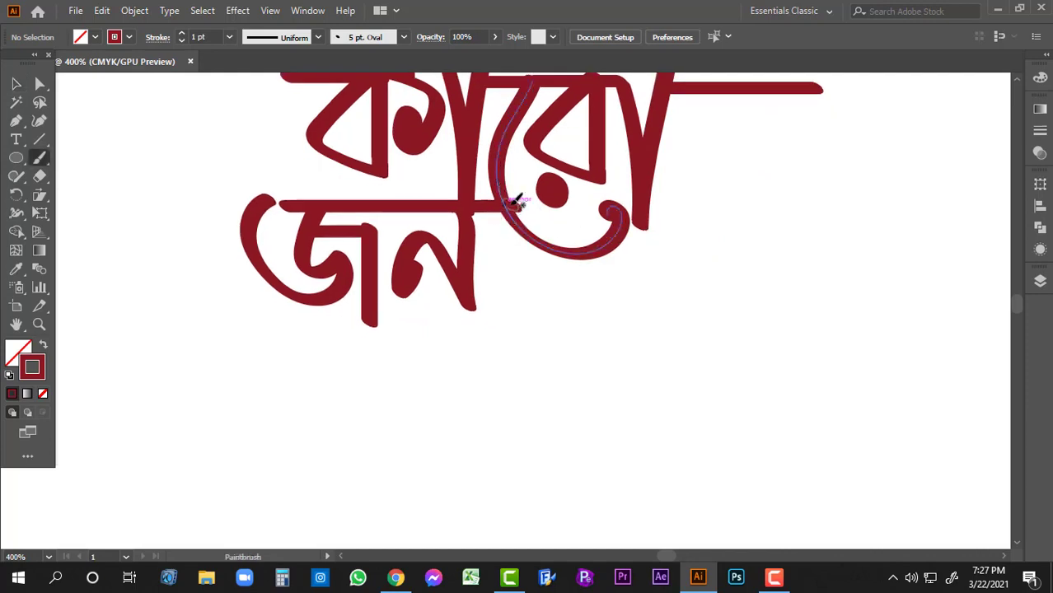
mouse_move(514, 204)
left_mouse_down()
mouse_move(497, 255)
mouse_move(537, 324)
mouse_move(426, 345)
mouse_move(428, 313)
left_mouse_up()
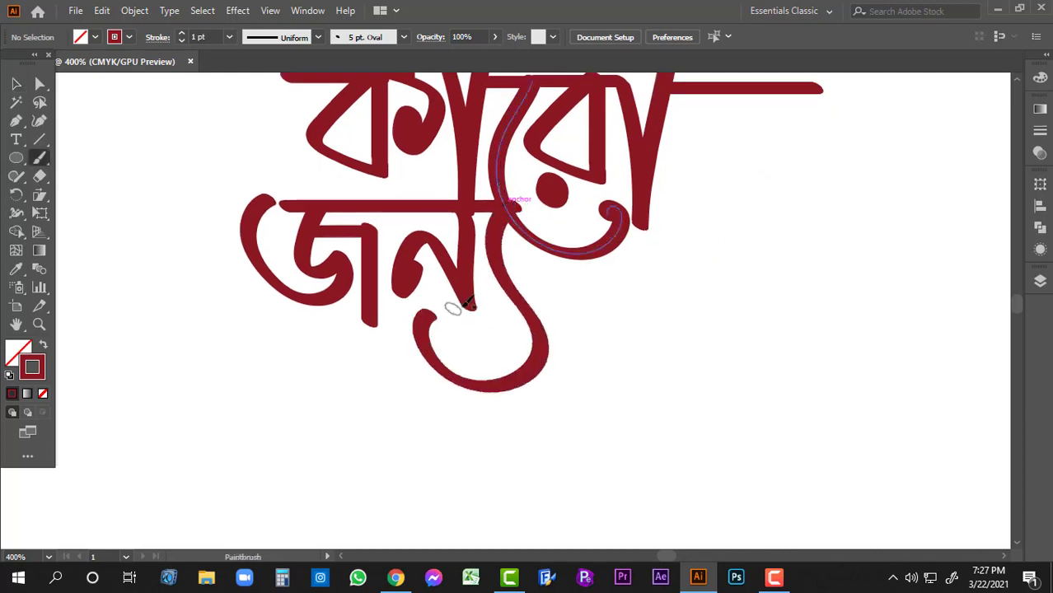
left_click(482, 287, "ctrl+alt")
left_click(490, 289, "ctrl+alt")
left_click_drag(532, 304, 458, 258)
mouse_move(428, 253)
left_mouse_down()
mouse_move(484, 259)
mouse_move(479, 320)
mouse_move(427, 316)
left_mouse_up()
key("ctrl+z")
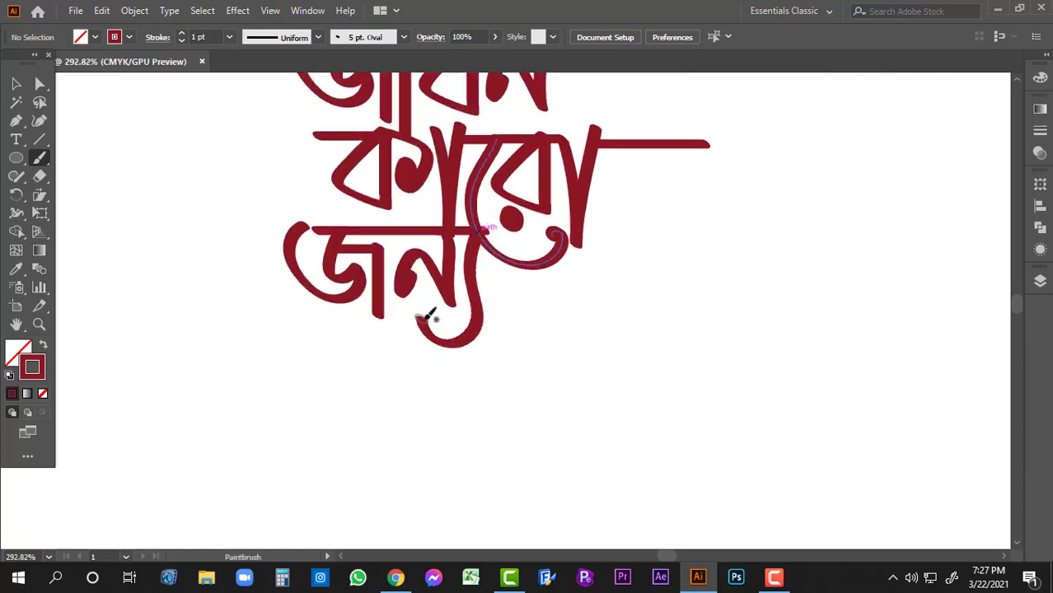
left_click_drag(415, 275, 479, 273)
key("ctrl+z")
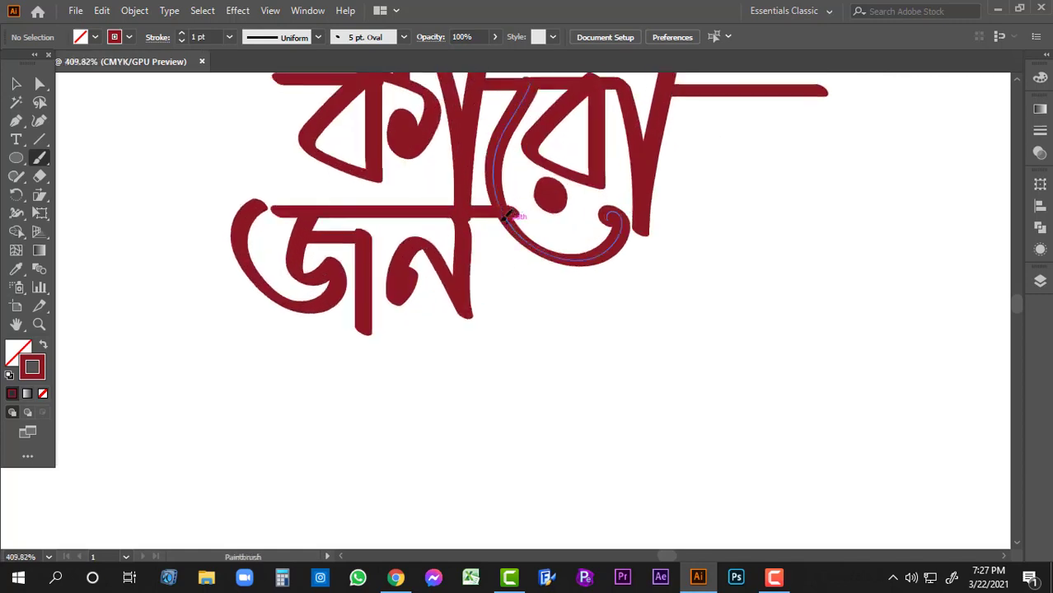
mouse_move(506, 218)
left_mouse_down()
mouse_move(500, 285)
mouse_move(448, 353)
mouse_move(431, 300)
left_mouse_up()
key("ctrl+space")
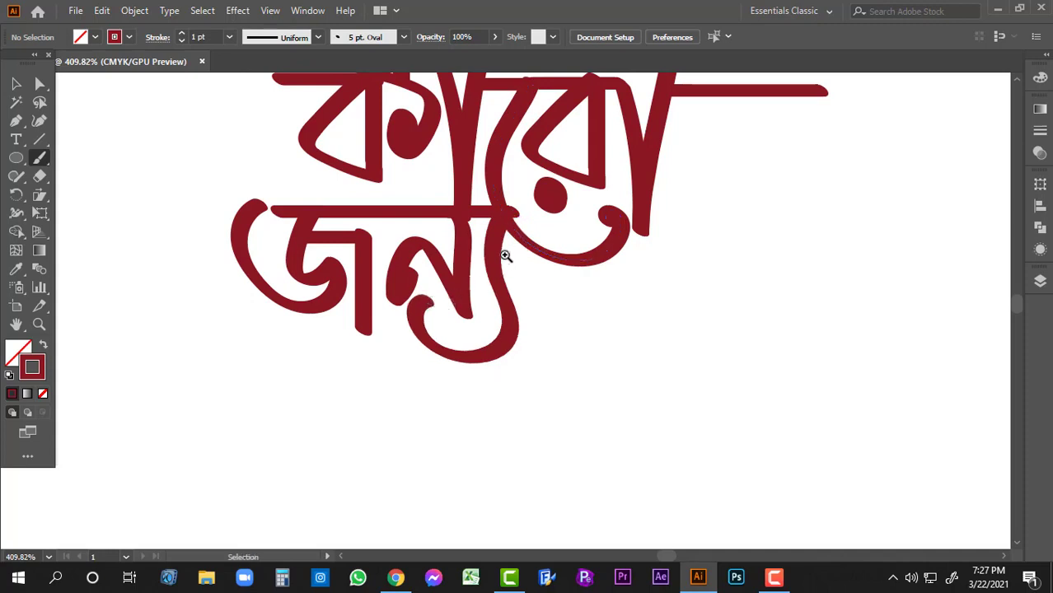
Nudge the ্য curve slightly down and right, away from the ন.
left_click(16, 83)
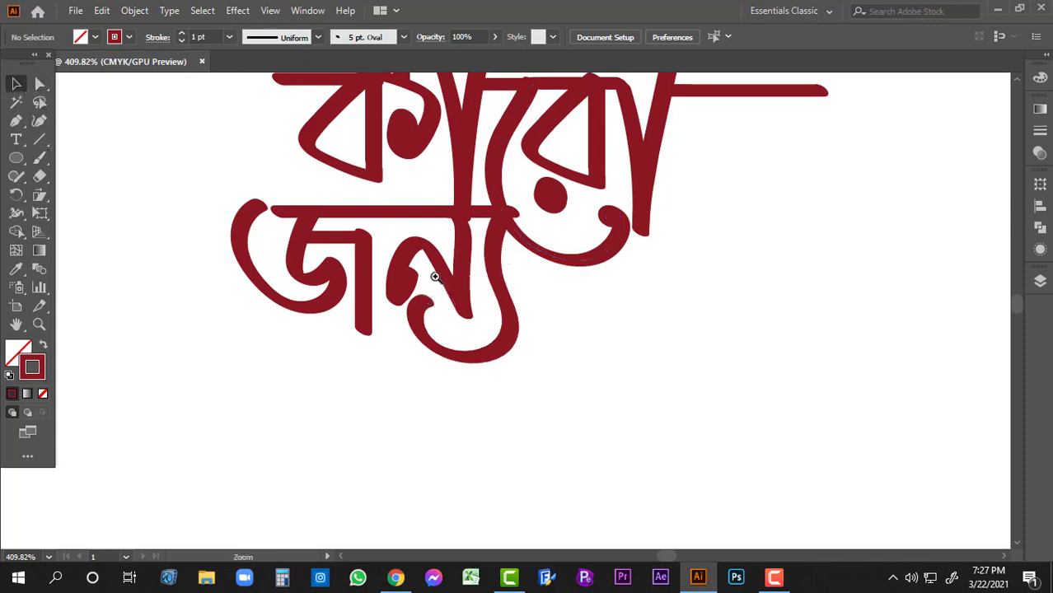
key("ctrl+space")
left_click(434, 271)
left_click_drag(538, 306, 544, 321)
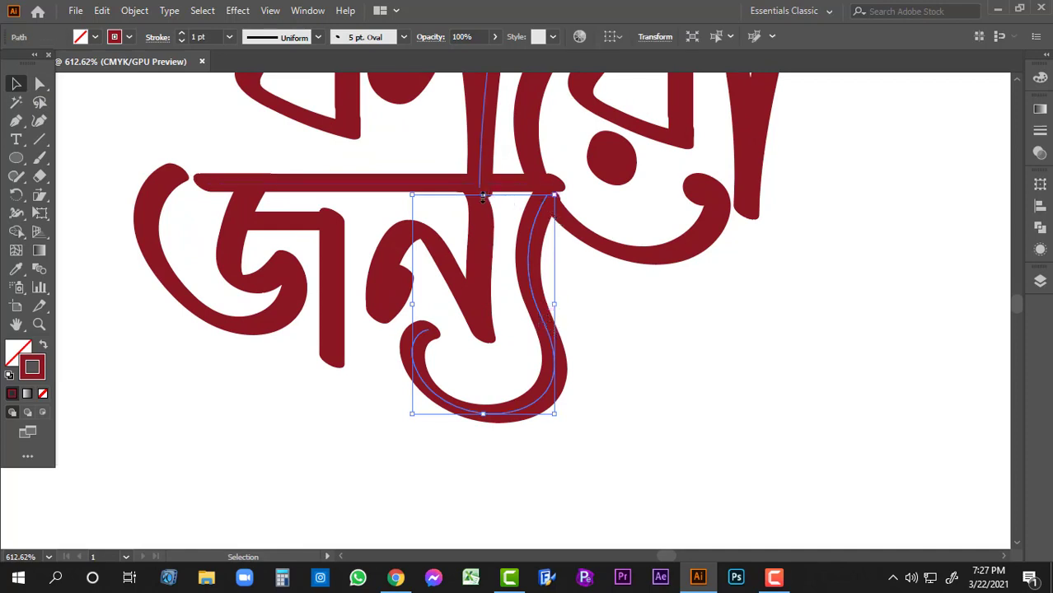
Stretch the ্য curve upward so its top overlaps the জন headline.
left_click_drag(482, 196, 495, 183)
left_click(578, 267)
key("ctrl+space")
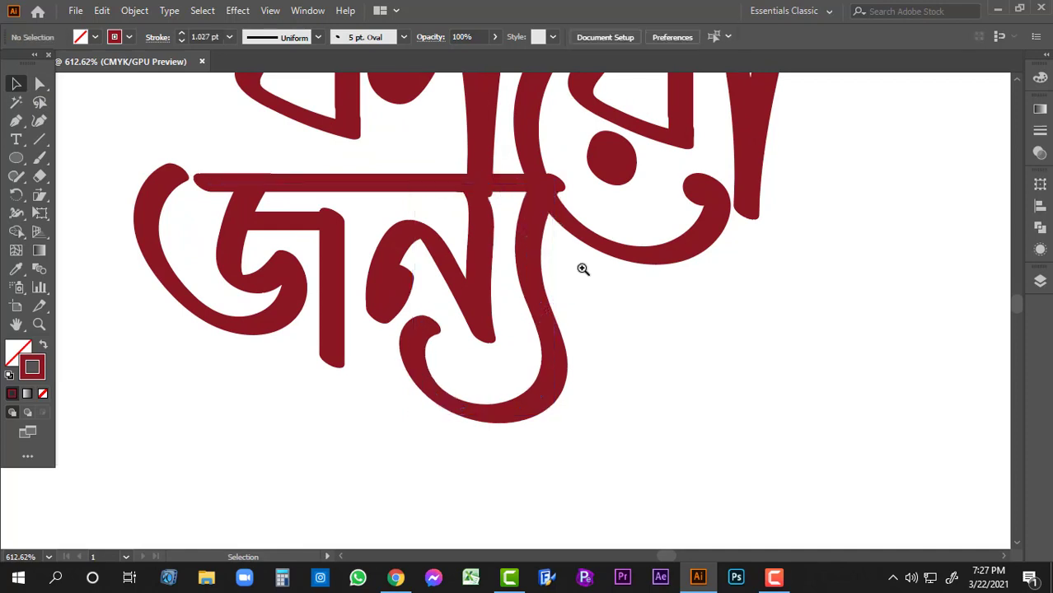
left_click(571, 250, "ctrl+alt")
left_click_drag(620, 217, 570, 216)
left_click(472, 229, "ctrl")
left_click_drag(472, 228, 596, 166)
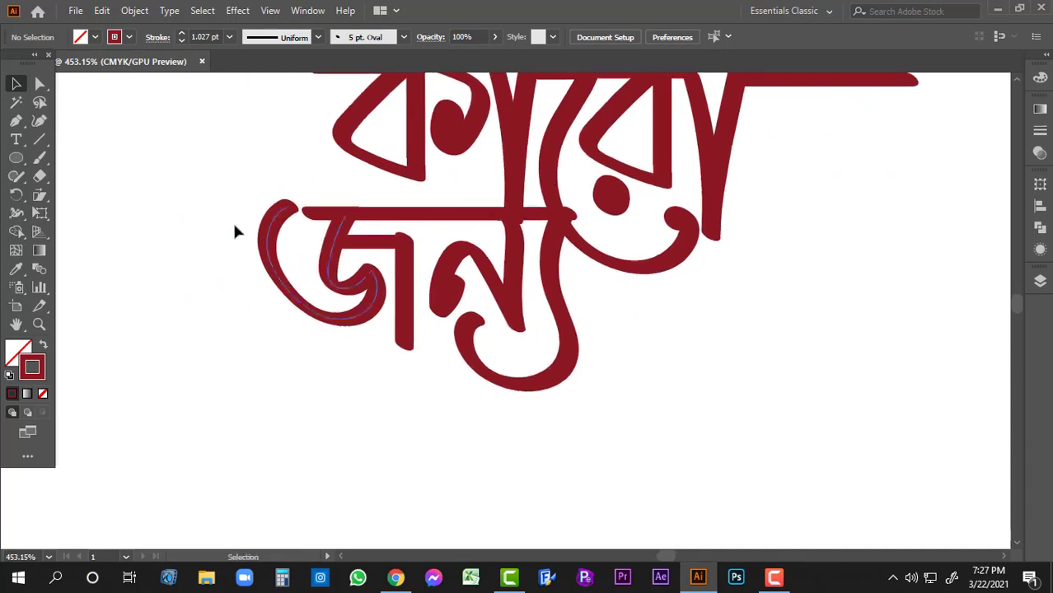
Move the whole word জন্য left beneath কারো.
left_click_drag(207, 205, 495, 335)
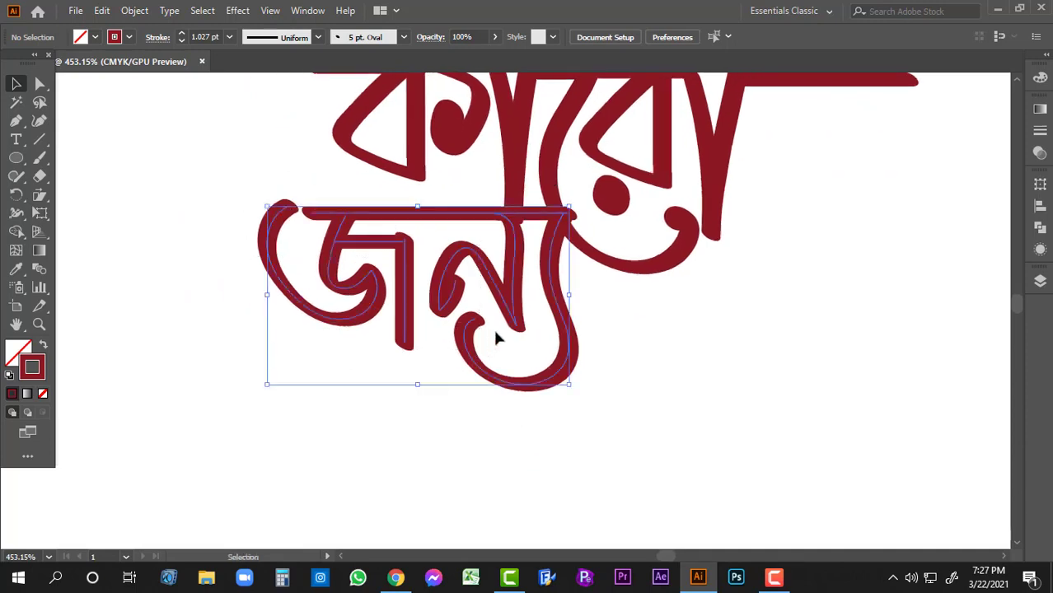
left_click_drag(548, 273, 528, 271)
left_click(563, 275)
Raise the first া stem of কারো so its foot meets the জন্য headline, and nudge ক slightly right toward it.
left_click_drag(529, 170, 518, 241)
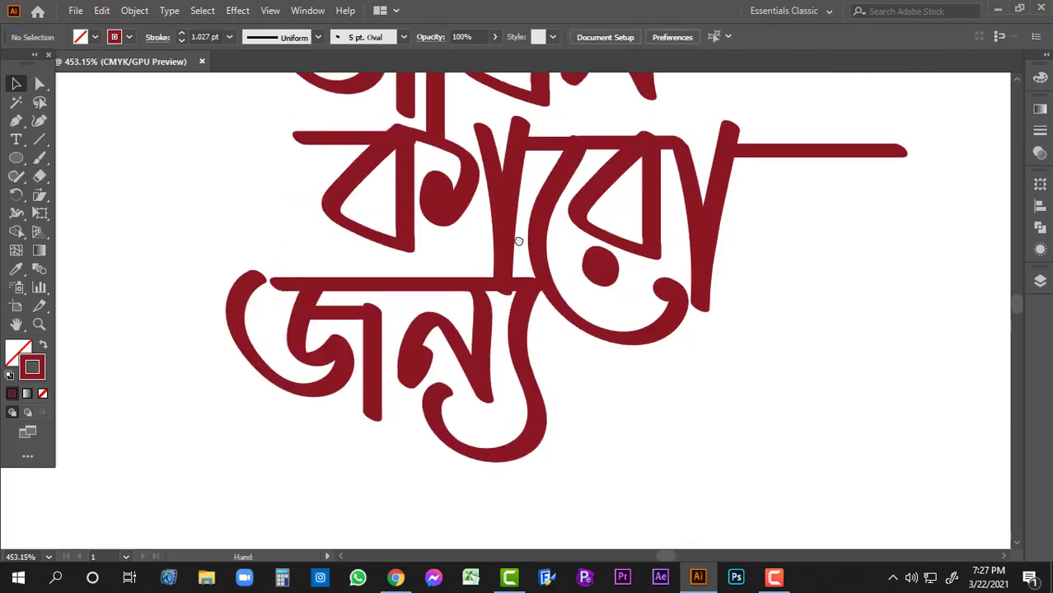
left_click(508, 251)
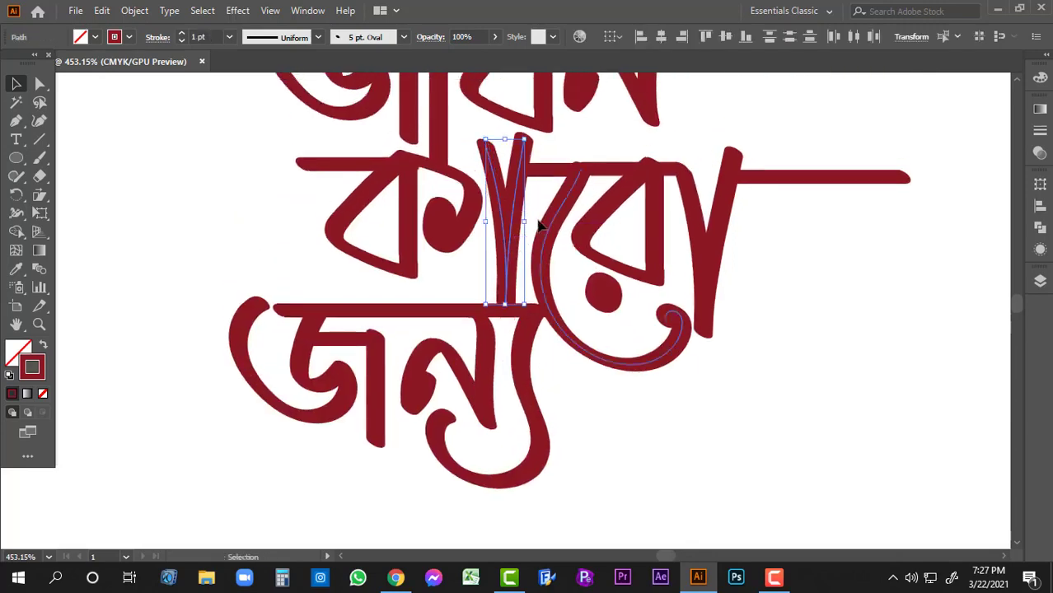
left_click(564, 267)
left_click_drag(566, 270, 453, 284)
left_click_drag(560, 287, 583, 215)
left_click_drag(268, 215, 393, 170)
mouse_move(418, 216)
left_mouse_down()
mouse_move(434, 237)
mouse_move(431, 218)
left_mouse_up()
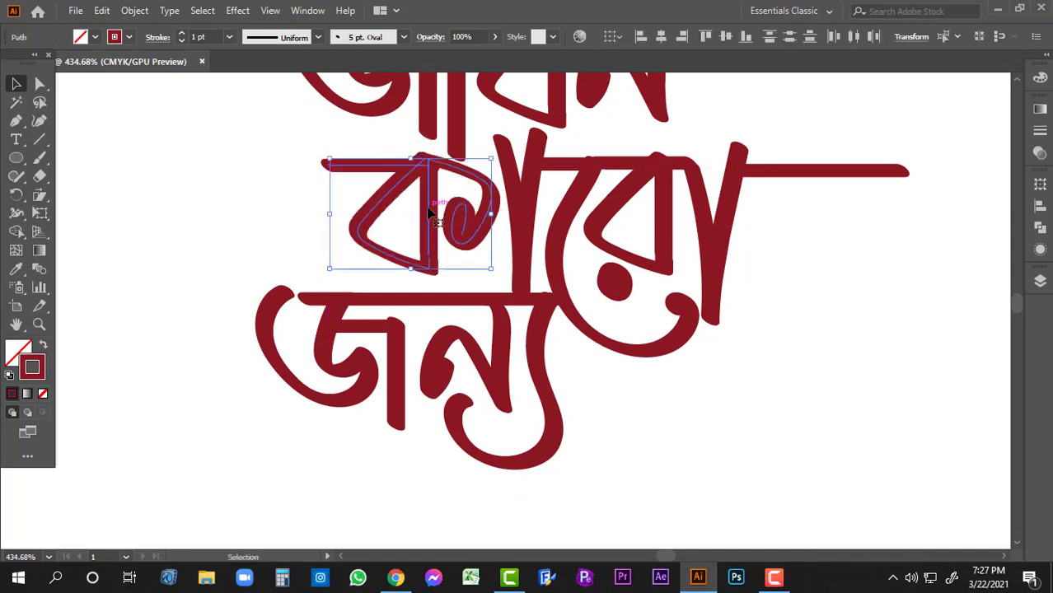
left_click(333, 216)
Paint a ে stroke beside the ্য curve, sweeping down from its right side and curling up to the right.
left_click(487, 247, "ctrl+alt")
left_click(488, 249, "ctrl+alt")
left_click_drag(495, 293, 396, 216)
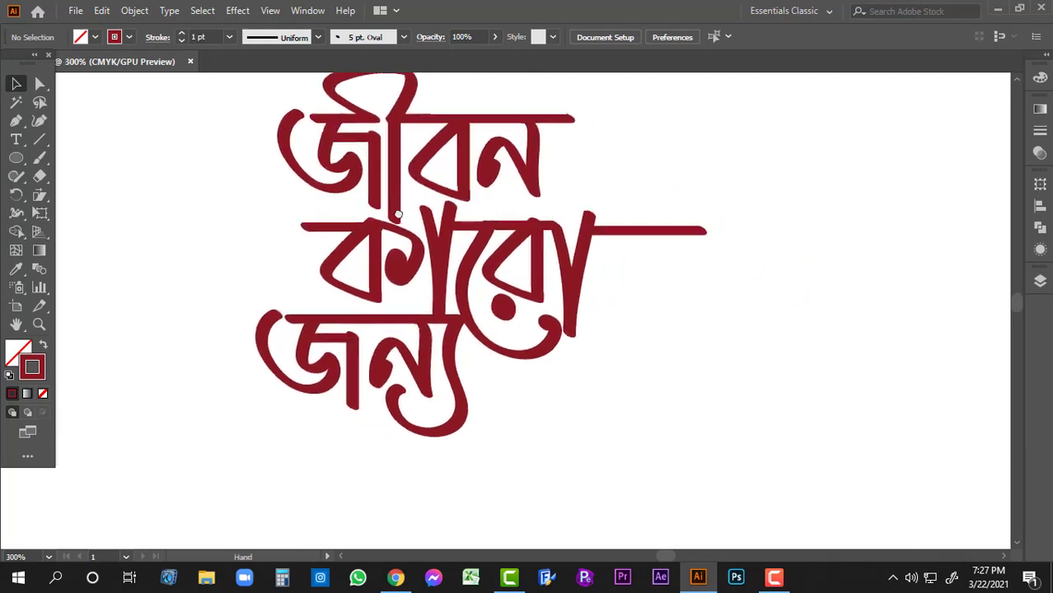
left_click_drag(437, 267, 413, 247)
left_click(433, 329, "ctrl+alt")
left_click_drag(393, 290, 414, 276)
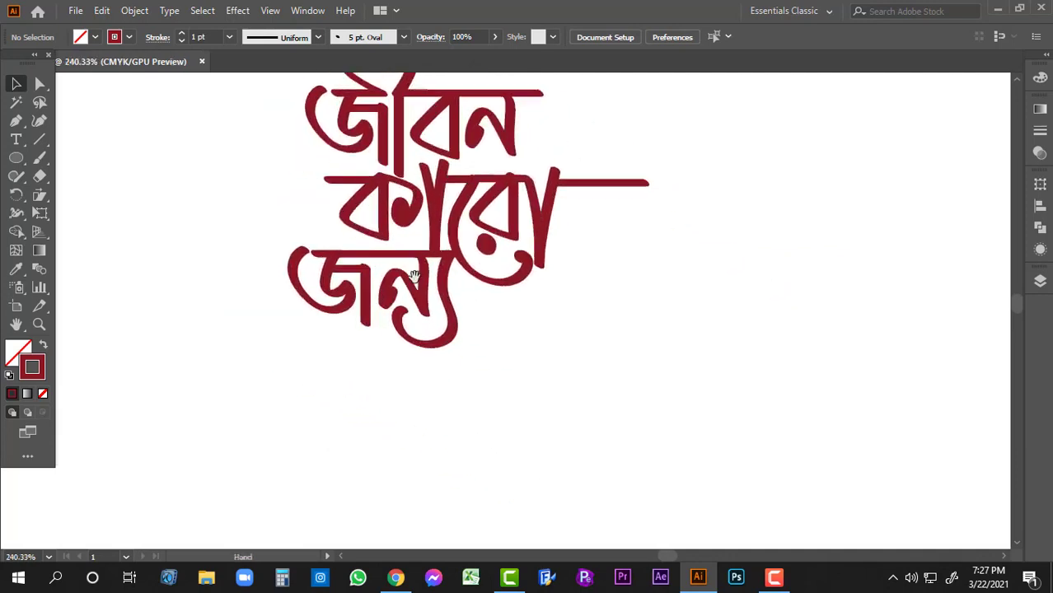
left_click(36, 162)
mouse_move(441, 345)
left_mouse_down()
mouse_move(507, 277)
mouse_move(477, 270)
left_mouse_up()
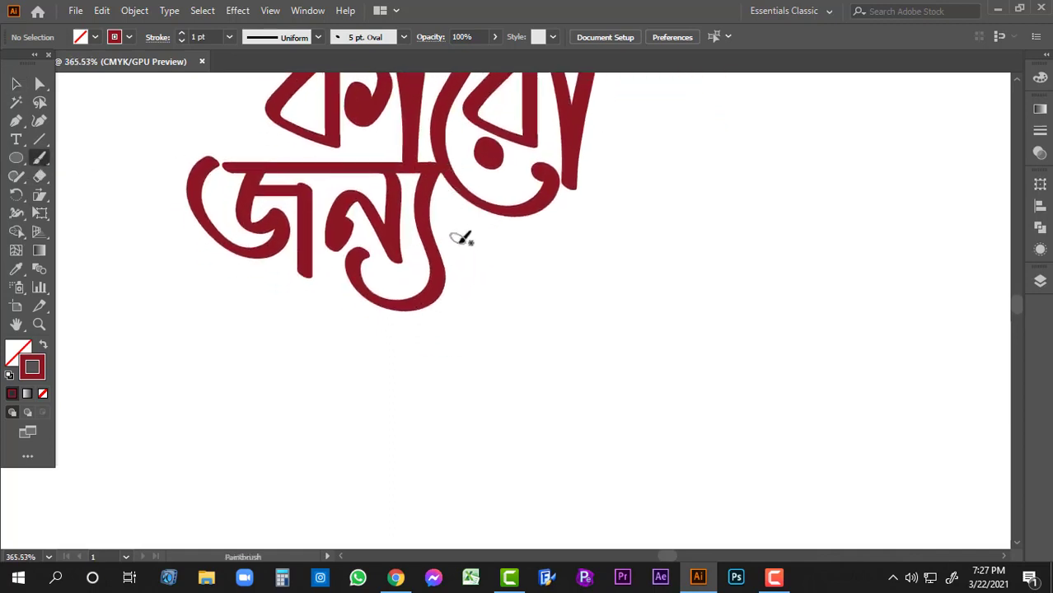
mouse_move(476, 239)
left_mouse_down()
mouse_move(470, 310)
mouse_move(494, 244)
mouse_move(446, 364)
mouse_move(527, 361)
mouse_move(521, 374)
left_mouse_up()
scroll(474, 235, "up", 2)
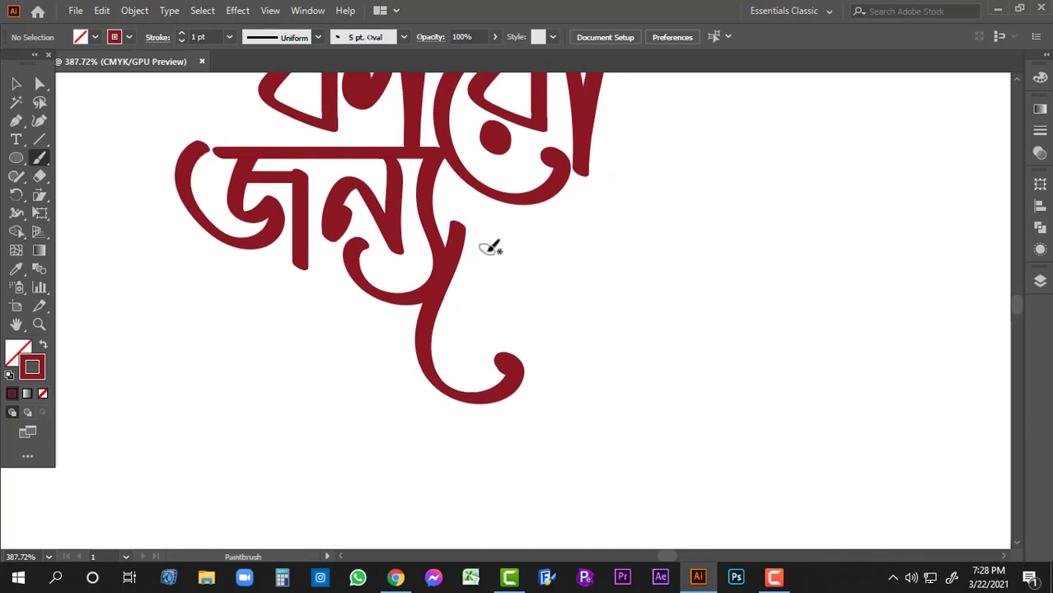
left_click_drag(484, 247, 479, 270)
mouse_move(492, 221)
left_mouse_down()
mouse_move(517, 265)
mouse_move(465, 299)
mouse_move(548, 326)
mouse_move(549, 226)
mouse_move(511, 242)
left_mouse_up()
key("ctrl+z")
key("ctrl+z")
key("ctrl+z")
key("ctrl+z")
Paint the letter থ right of the ে stroke, redrawing its looped body until it meets a straight vertical stem.
mouse_move(449, 228)
left_mouse_down()
mouse_move(513, 305)
mouse_move(517, 221)
mouse_move(481, 207)
mouse_move(477, 228)
mouse_move(436, 221)
mouse_move(383, 239)
mouse_move(397, 207)
mouse_move(372, 280)
mouse_move(438, 318)
mouse_move(452, 299)
left_mouse_up()
key("space")
key("ctrl+z")
key("ctrl+z")
scroll(339, 234, "up", 1)
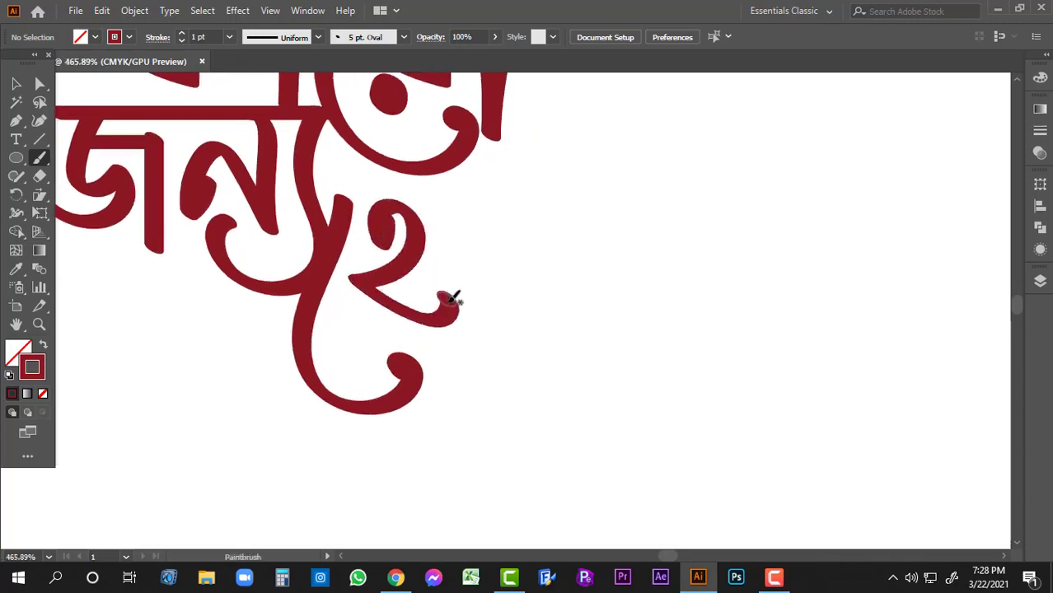
key("ctrl+z")
mouse_move(381, 229)
left_mouse_down()
mouse_move(383, 210)
mouse_move(411, 265)
mouse_move(364, 285)
mouse_move(450, 320)
mouse_move(451, 200)
mouse_move(477, 211)
mouse_move(454, 205)
left_mouse_up()
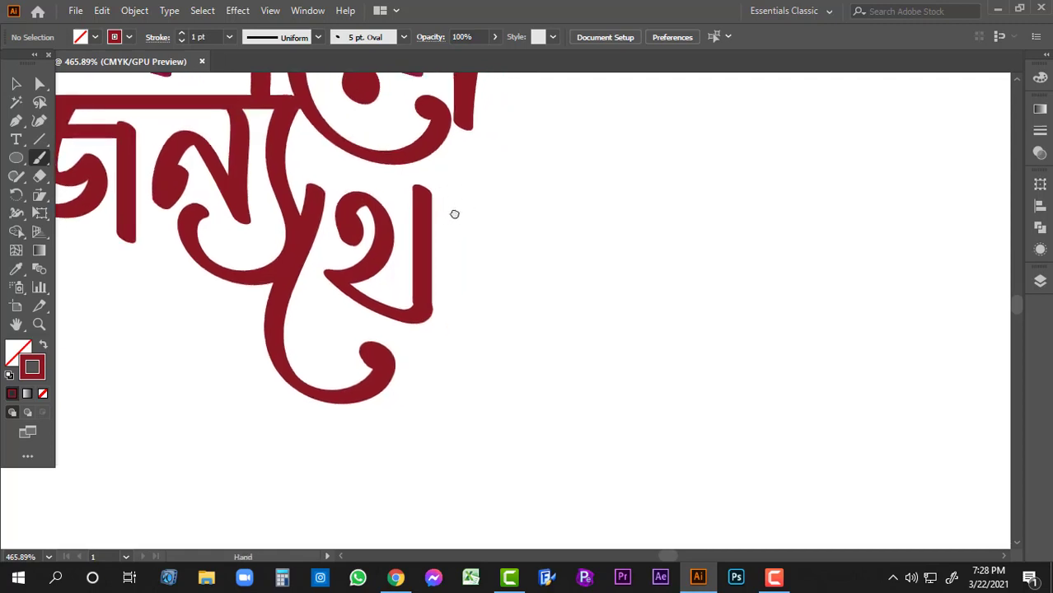
Duplicate the ে stroke to the right of থ and nudge the copy slightly further right.
left_click(15, 83)
left_click_drag(315, 213, 500, 212)
left_click_drag(581, 203, 494, 212)
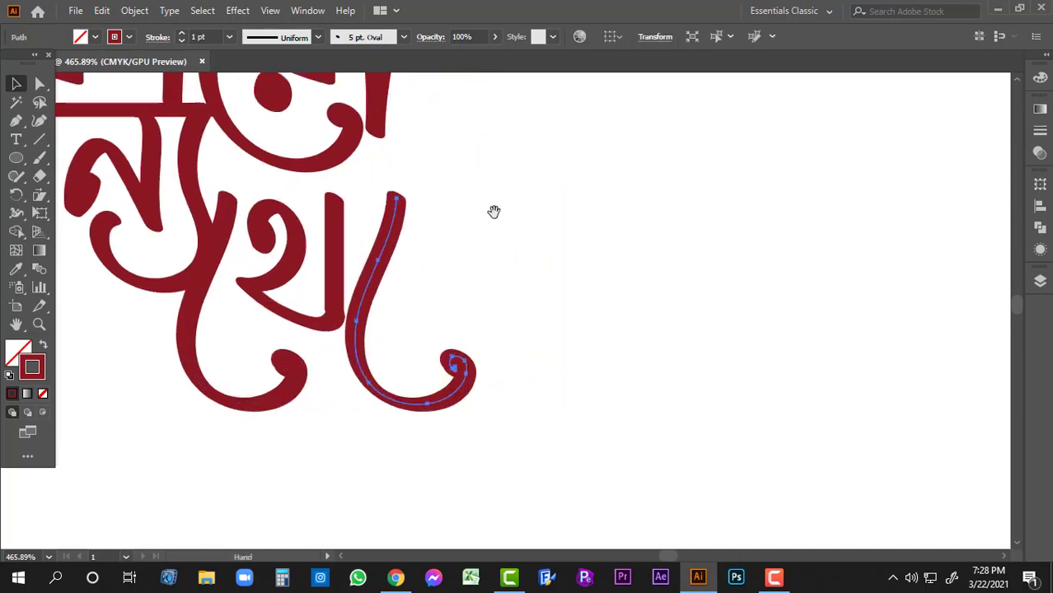
left_click(414, 243)
left_click_drag(386, 239, 399, 243)
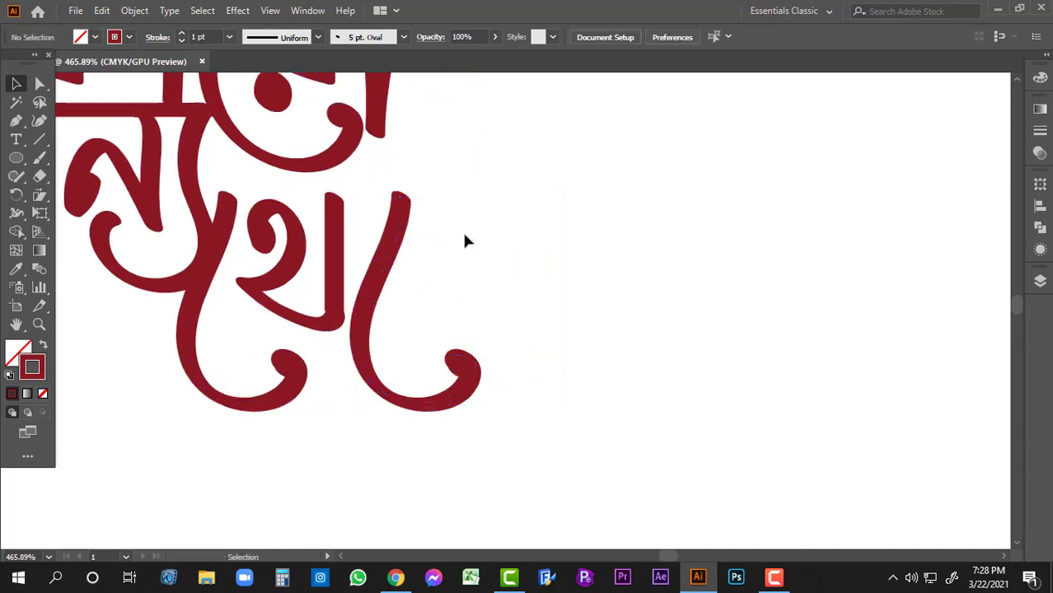
Paint a short headline joining the থ stem to the top of the second ে stroke, redrawing it for a cleaner join.
key("b")
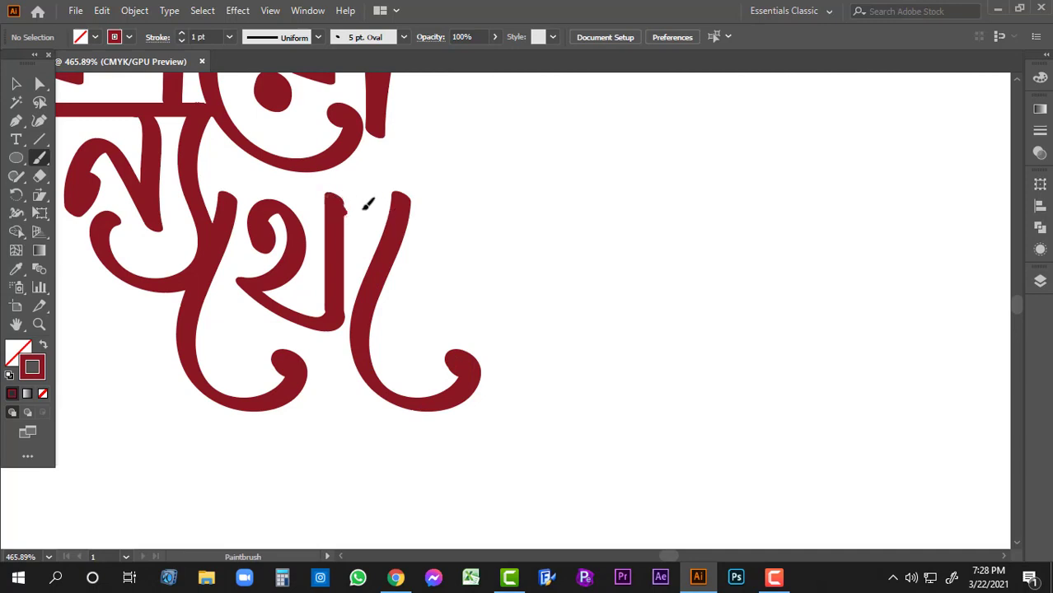
mouse_move(333, 311)
left_mouse_down()
mouse_move(334, 208)
mouse_move(392, 206)
left_mouse_up()
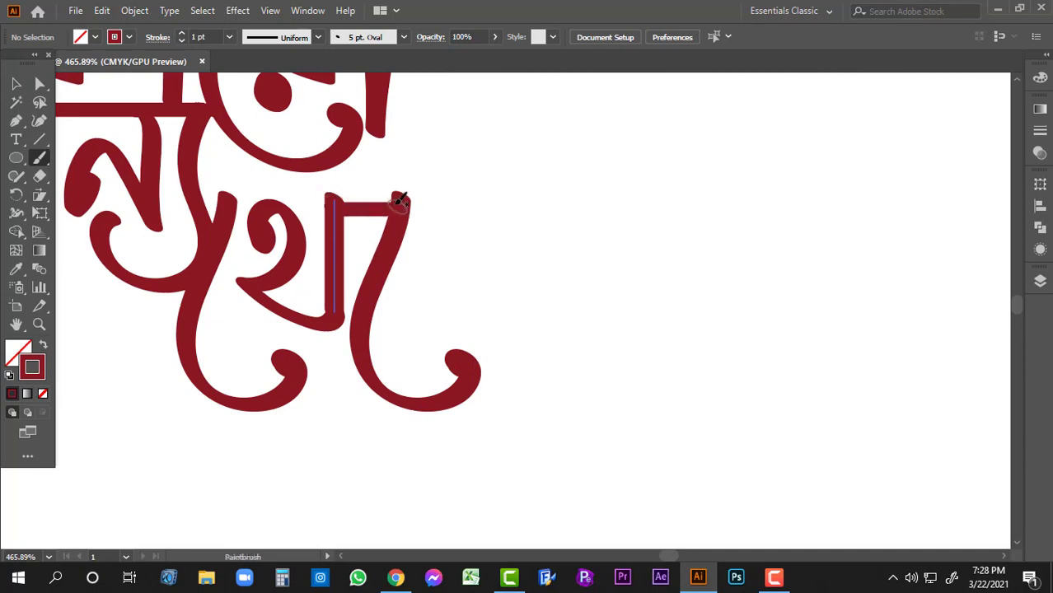
key("space")
left_click_drag(450, 220, 495, 209)
key("ctrl+z")
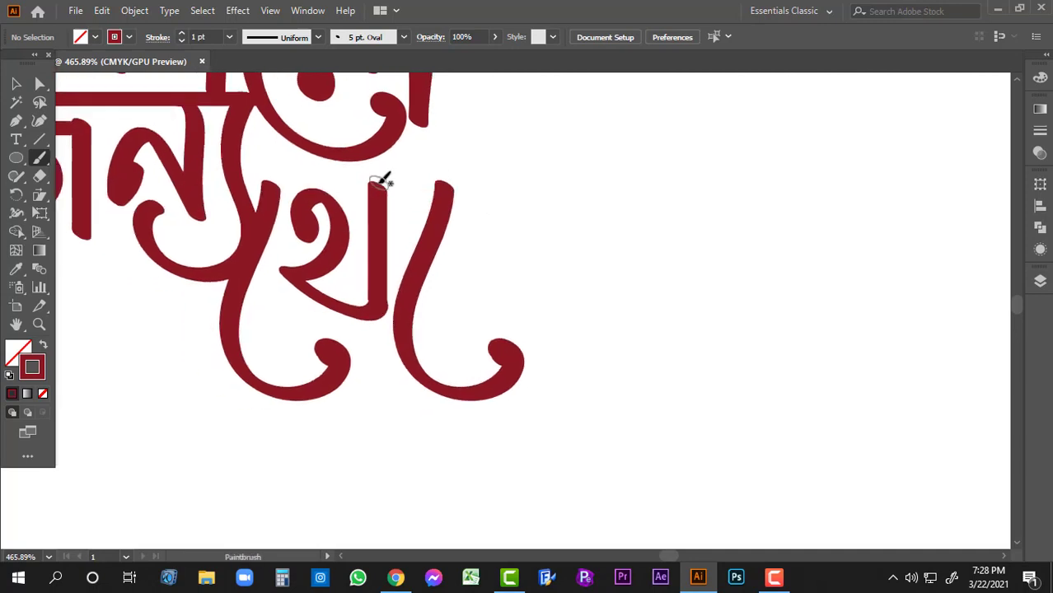
mouse_move(373, 183)
left_mouse_down()
mouse_move(461, 188)
mouse_move(452, 178)
mouse_move(448, 278)
mouse_move(434, 247)
mouse_move(513, 288)
mouse_move(513, 212)
mouse_move(496, 174)
mouse_move(467, 180)
left_mouse_up()
key("space")
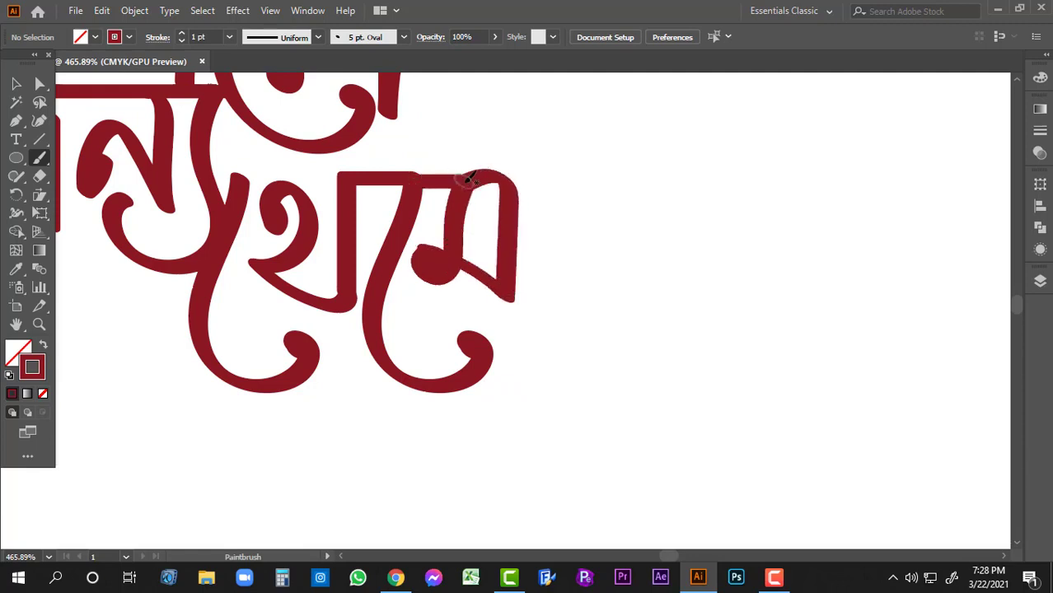
Paint ম after the second ে stroke and join it with a headline, reworking the connection.
left_click(495, 216, "ctrl")
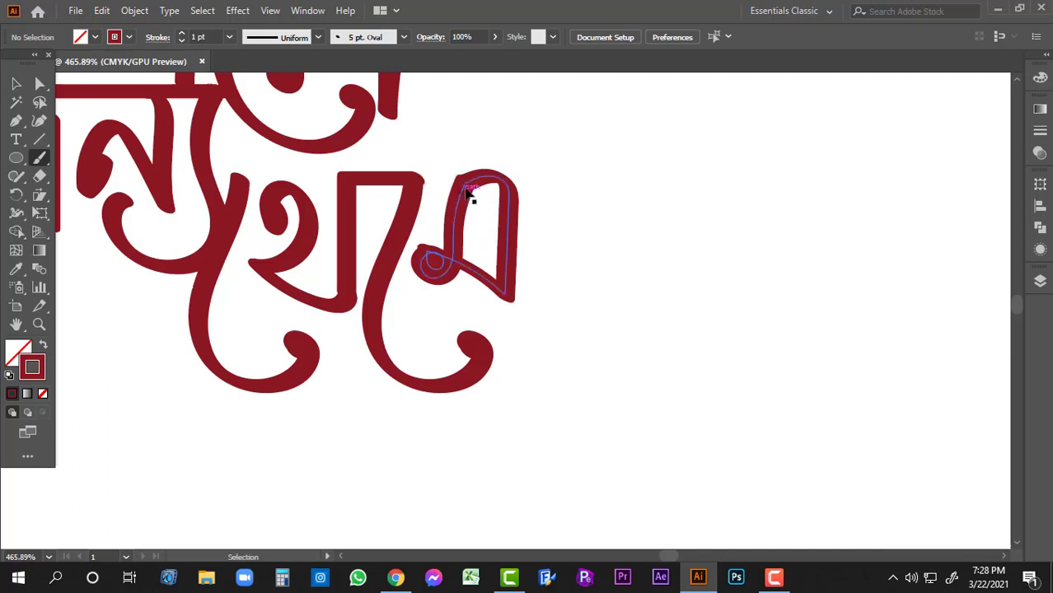
left_click_drag(425, 176, 565, 178)
key("ctrl+z")
key("ctrl+z")
key("ctrl+z")
key("ctrl+z")
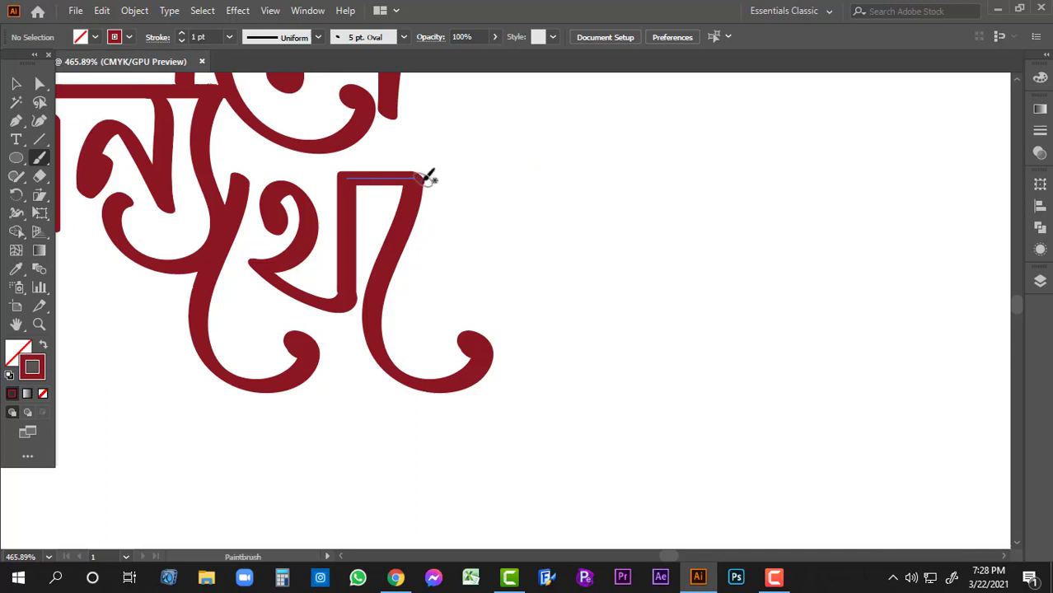
key("ctrl+shift+z")
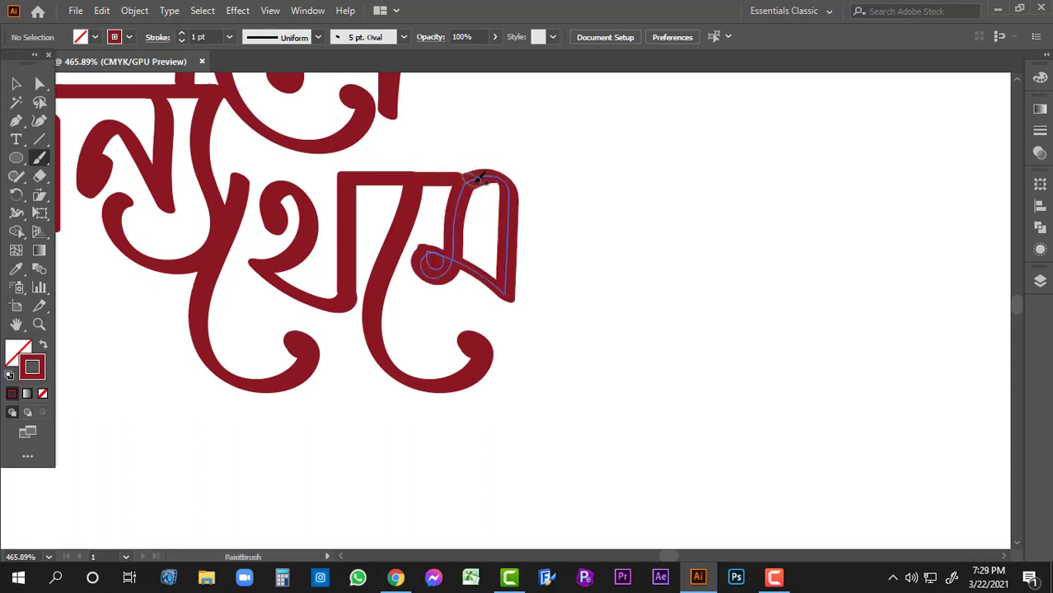
Extend a long straight headline stroke to the right from the stem of ম.
left_click_drag(519, 206, 578, 206)
left_click(462, 274, "ctrl+alt")
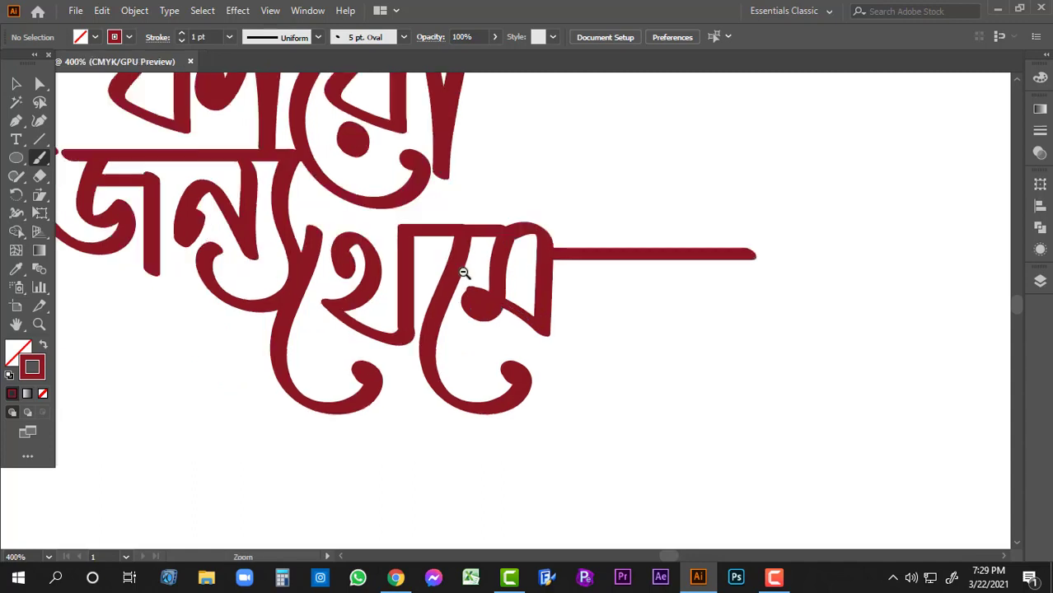
left_click(463, 275, "ctrl+alt")
left_click_drag(484, 312, 486, 217)
left_click(472, 248, "ctrl+alt")
left_click(471, 255, "ctrl+alt")
left_click_drag(499, 257, 454, 158)
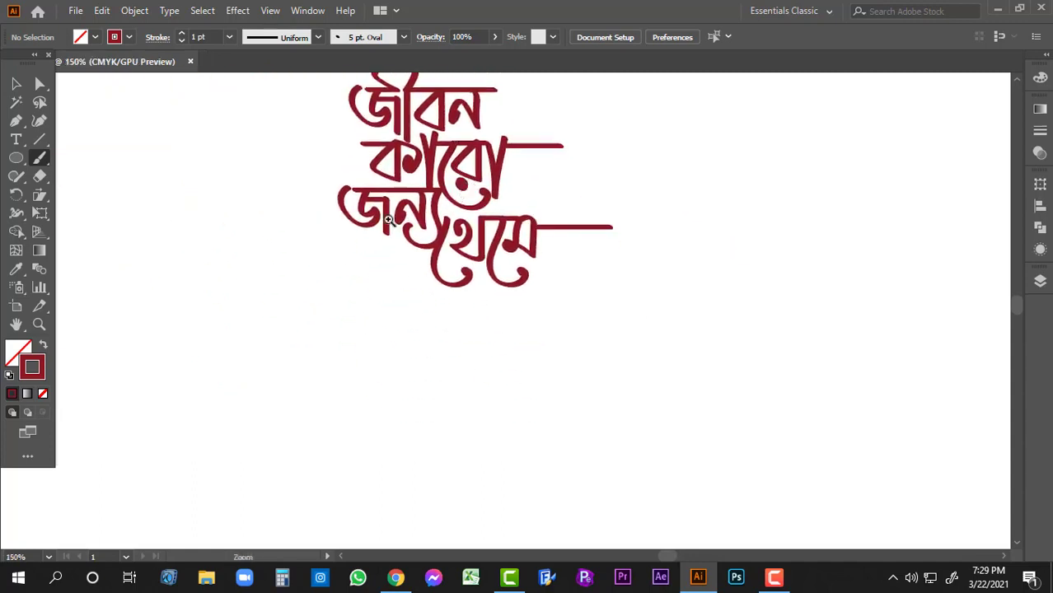
left_click_drag(387, 217, 463, 242)
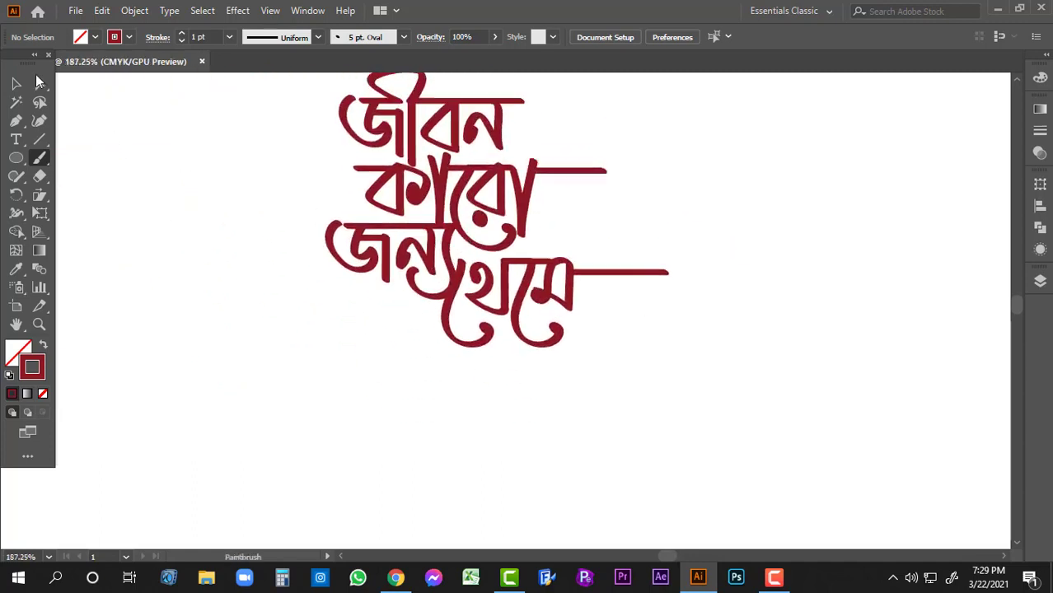
Delete the looped body of থ and repaint it with a straighter diagonal base meeting the stem.
left_click(16, 84)
left_click_drag(434, 302, 609, 298)
left_click_drag(547, 251, 539, 212)
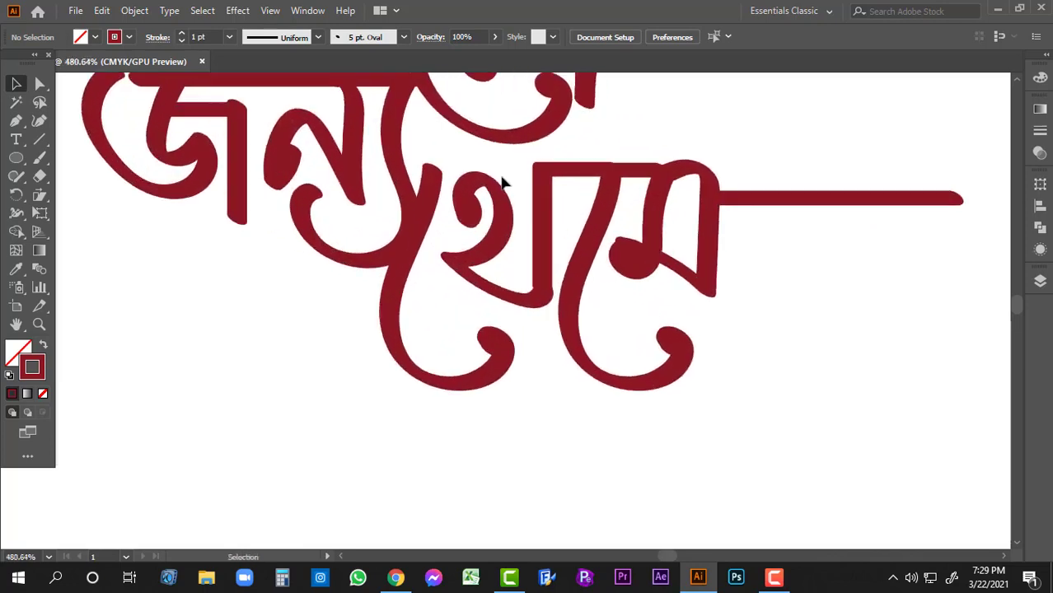
left_click(467, 260)
key("Delete")
key("b")
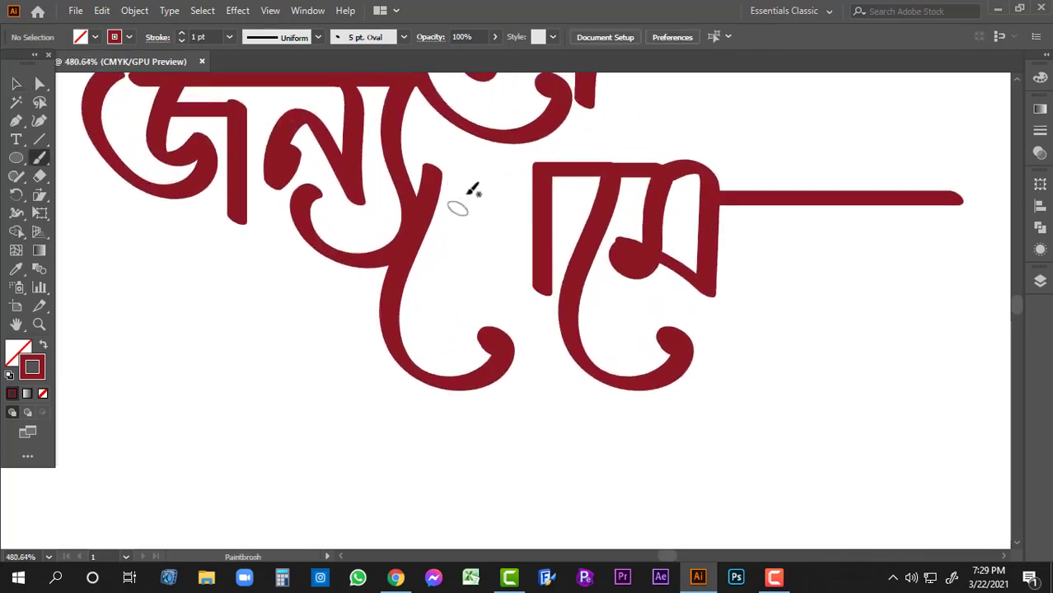
mouse_move(457, 204)
left_mouse_down()
mouse_move(483, 180)
mouse_move(475, 198)
mouse_move(481, 167)
mouse_move(503, 157)
mouse_move(523, 198)
mouse_move(503, 237)
mouse_move(457, 249)
mouse_move(485, 279)
mouse_move(553, 296)
left_mouse_up()
key("ctrl+z")
mouse_move(483, 185)
left_mouse_down()
mouse_move(517, 177)
mouse_move(520, 229)
mouse_move(455, 253)
mouse_move(557, 297)
left_mouse_up()
Shift the letters of থেমে after the first ে stroke slightly left to tighten the spacing.
left_click(550, 218, "ctrl+alt")
left_click(547, 220, "ctrl+alt")
left_click(545, 224, "ctrl+alt")
left_click_drag(500, 278, 513, 137)
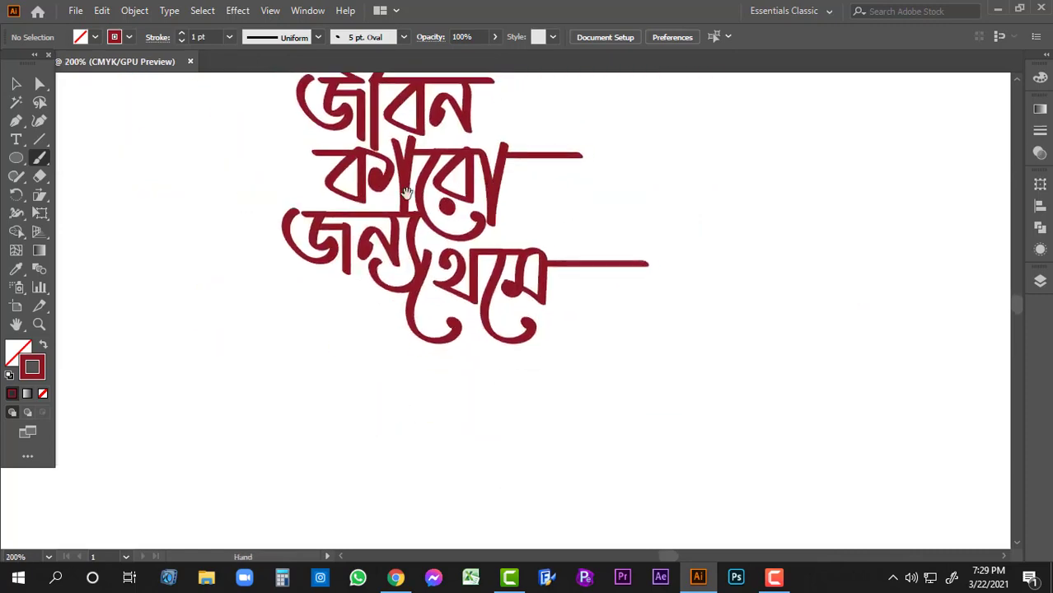
key("v")
left_click_drag(389, 282, 544, 289)
left_click_drag(460, 253, 408, 201)
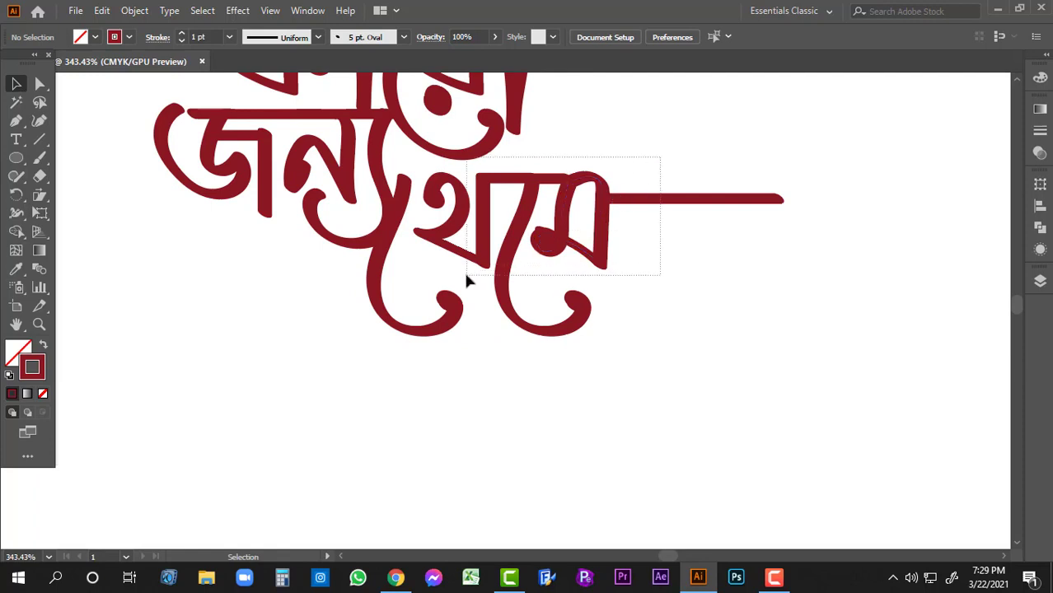
left_click_drag(467, 275, 466, 272)
left_click_drag(422, 191, 371, 239)
left_click(561, 140)
Duplicate থ from থেমে and ক from কারো into the empty space below জন্য.
left_click_drag(446, 164, 460, 142)
left_click_drag(451, 216, 342, 313)
left_click(610, 132)
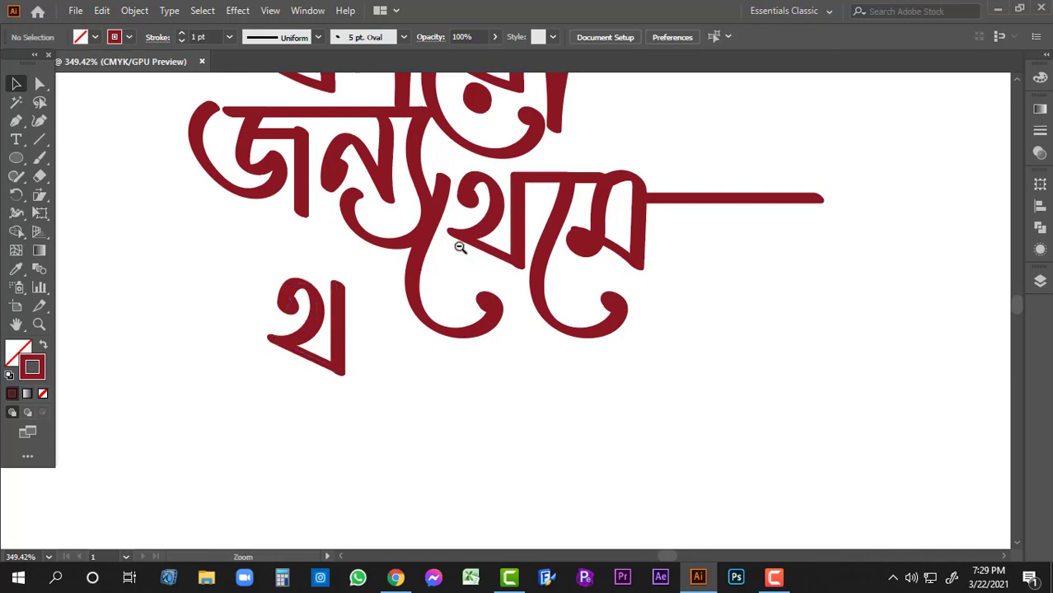
left_click(460, 247, "ctrl+alt")
mouse_move(529, 243)
left_mouse_down()
mouse_move(529, 204)
mouse_move(538, 263)
left_mouse_up()
left_click_drag(461, 196, 531, 419)
left_click(523, 253, "ctrl+alt")
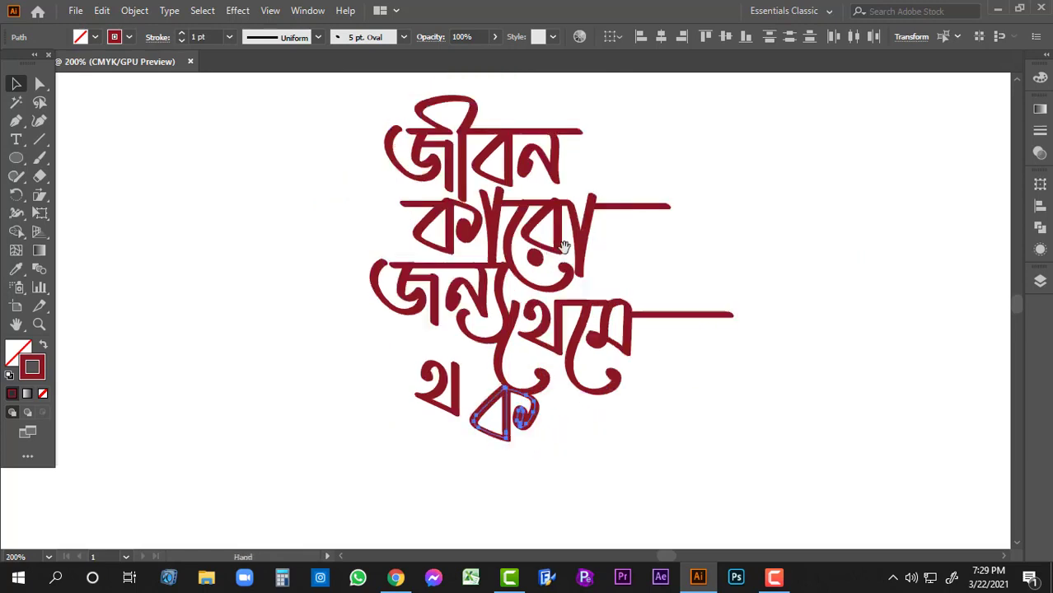
mouse_move(564, 245)
left_mouse_down()
mouse_move(545, 168)
mouse_move(560, 227)
mouse_move(484, 314)
mouse_move(472, 308)
mouse_move(485, 313)
left_mouse_up()
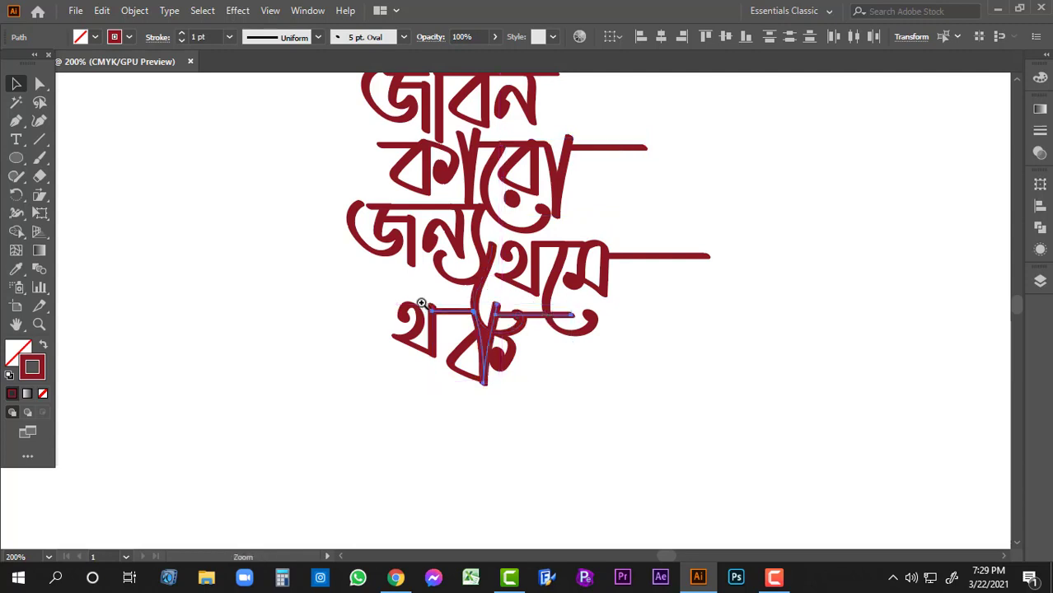
mouse_move(421, 304)
left_mouse_down()
mouse_move(486, 152)
mouse_move(498, 179)
mouse_move(492, 221)
mouse_move(471, 205)
mouse_move(446, 209)
left_mouse_up()
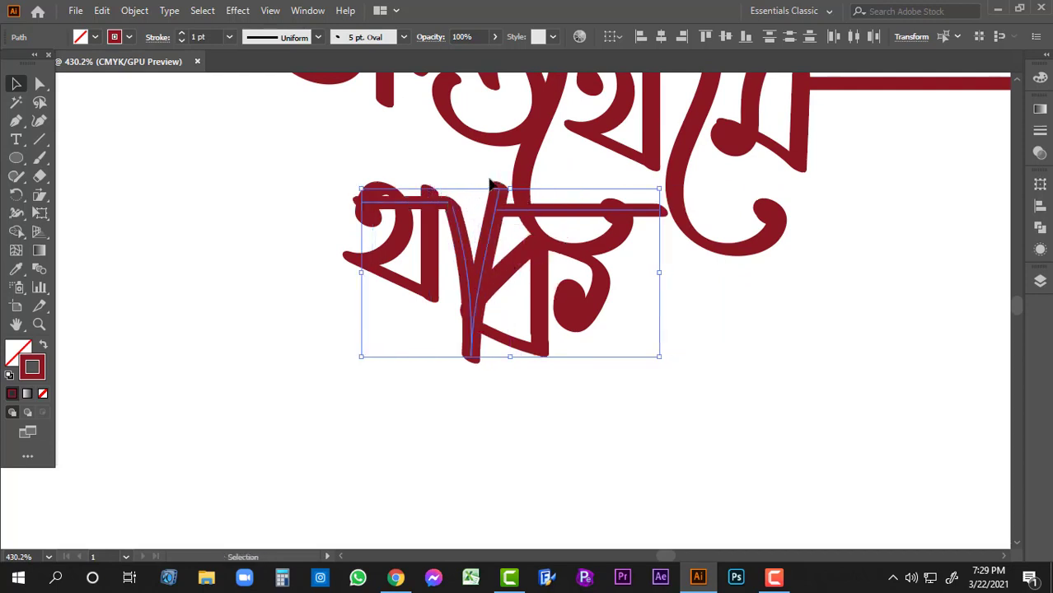
key("Delete")
Move the duplicated ক down and right, clear of the ে curl above it.
left_click_drag(508, 241, 448, 214)
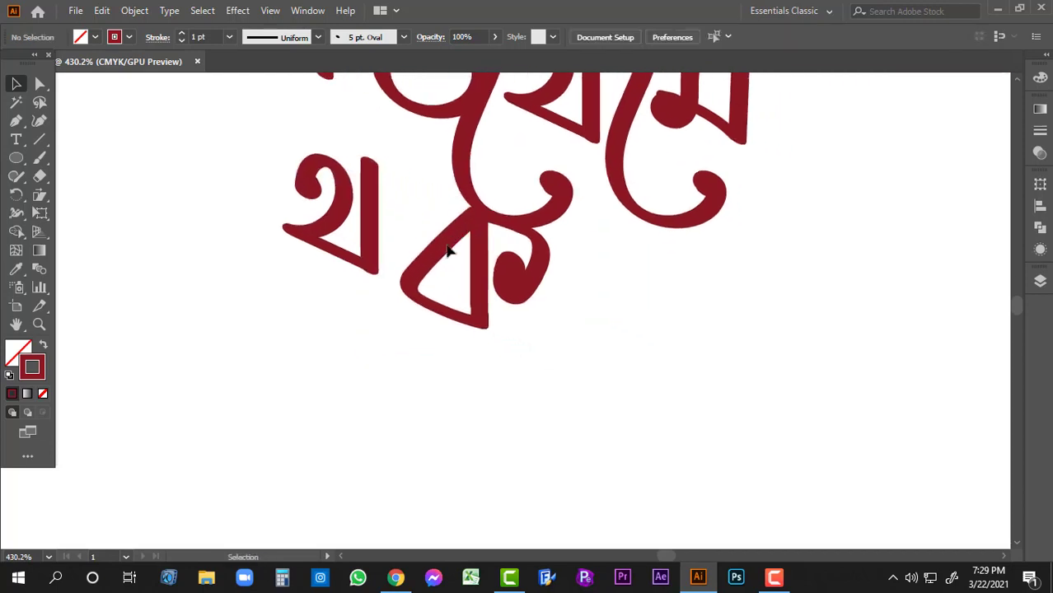
left_click_drag(504, 287, 594, 328)
Delete the first ে stroke of থেমে and repaint it as a shorter curl in front of থ.
left_click(527, 156, "ctrl+alt")
left_click_drag(527, 156, 486, 160)
left_click_drag(462, 233, 468, 234)
left_click_drag(457, 242, 475, 229)
left_click(452, 200)
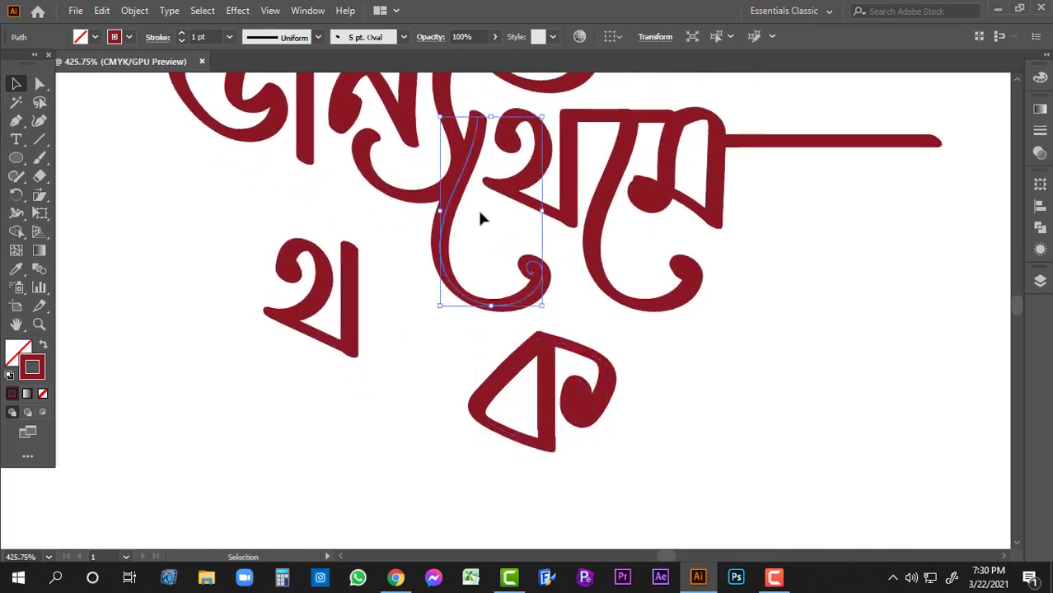
key("Delete")
left_click(42, 158)
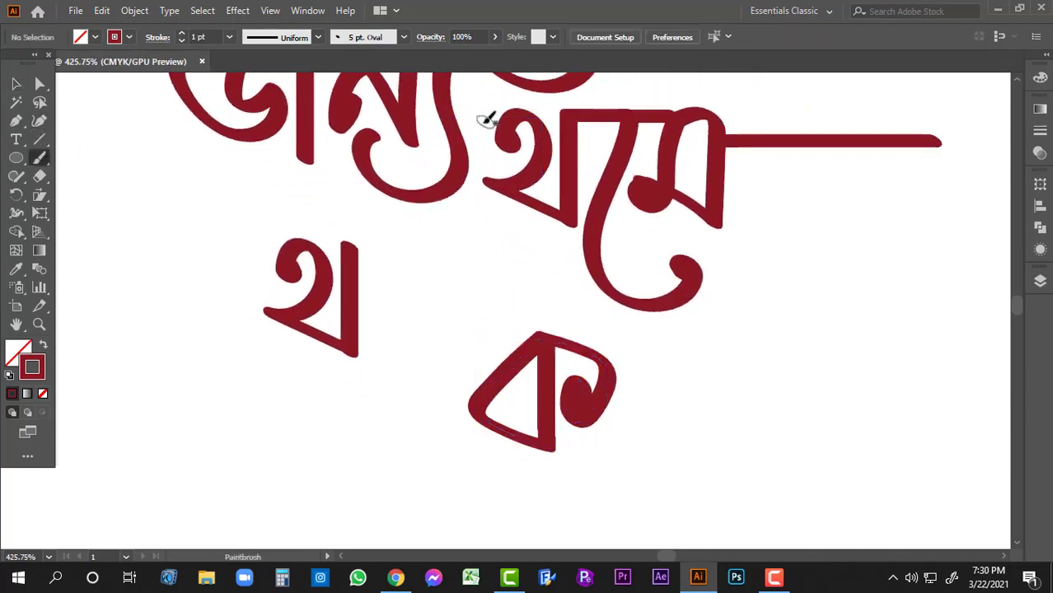
mouse_move(483, 112)
left_mouse_down()
mouse_move(460, 198)
mouse_move(476, 263)
mouse_move(522, 244)
left_mouse_up()
left_click_drag(594, 214, 550, 219)
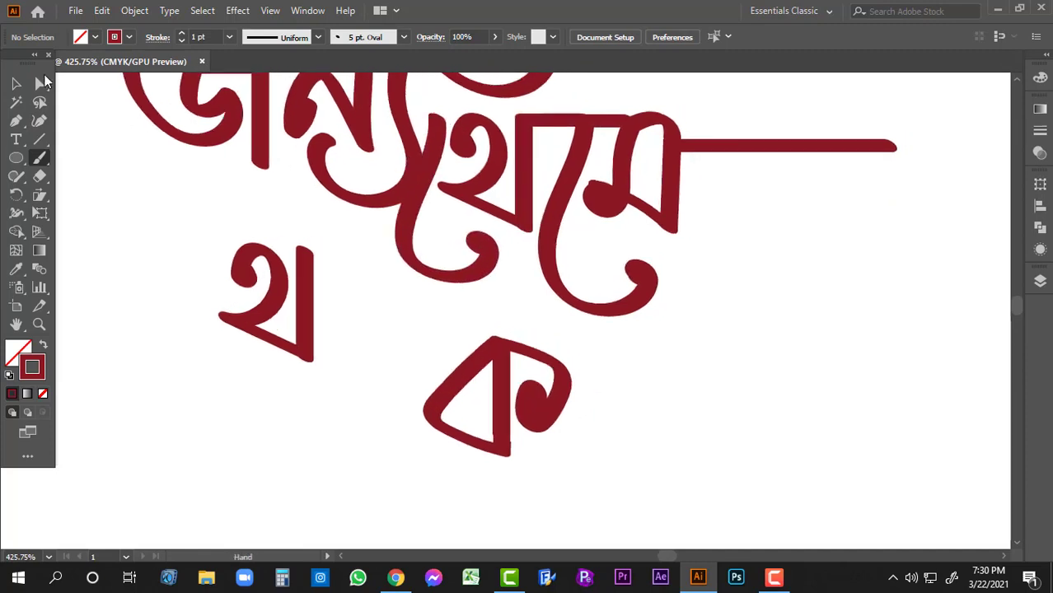
Replace the second ে stroke of থেমে, in front of ম, with a duplicate of the repainted first ে stroke.
left_click(18, 84)
left_click(557, 269)
key("Delete")
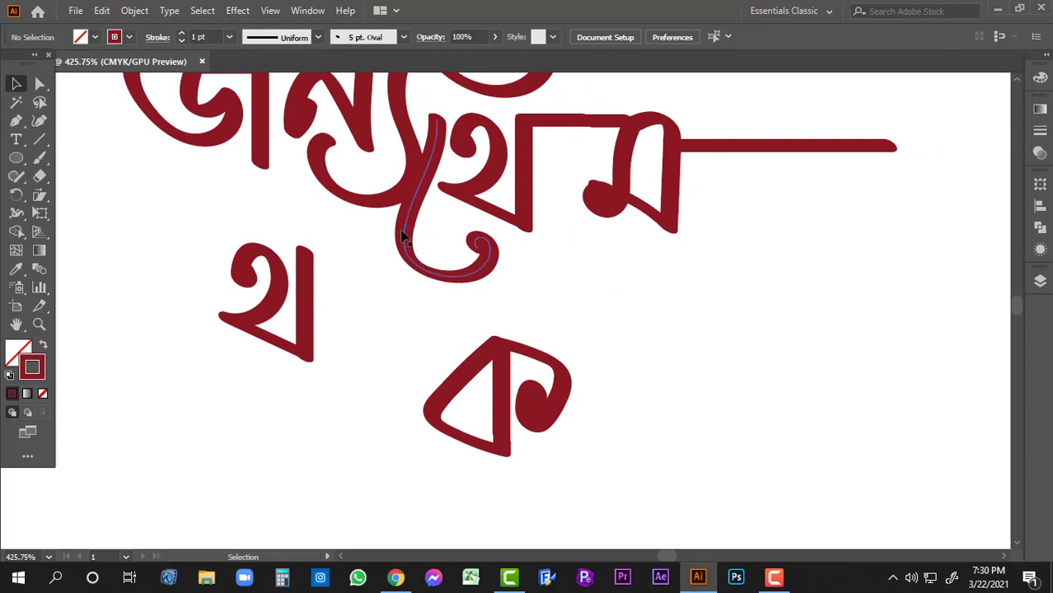
left_click_drag(401, 237, 542, 237)
left_click(636, 234)
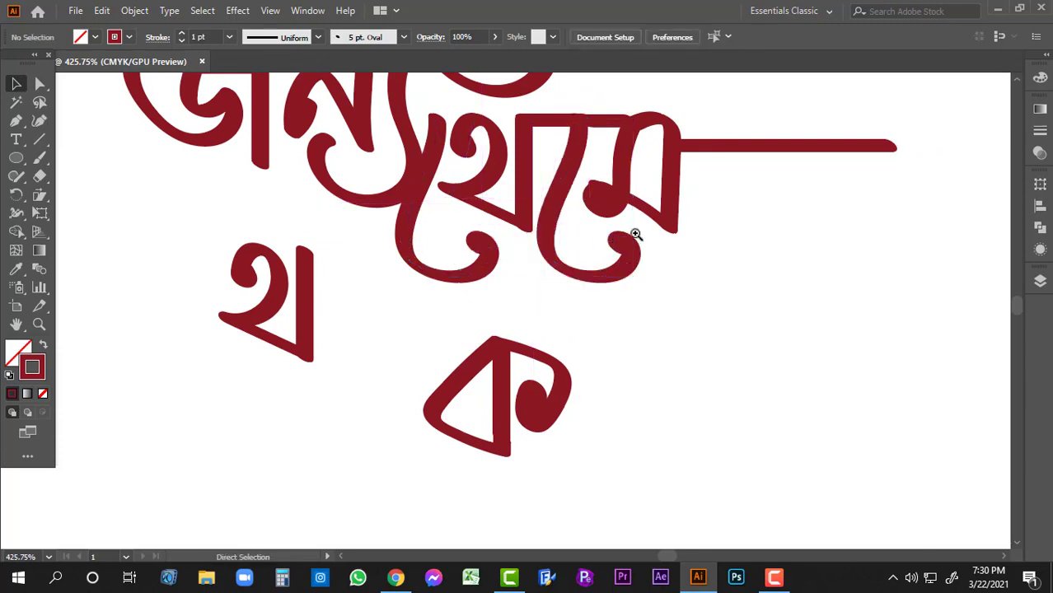
Move the duplicated থ below জন্য slightly up and to the left.
left_click_drag(430, 197, 535, 207)
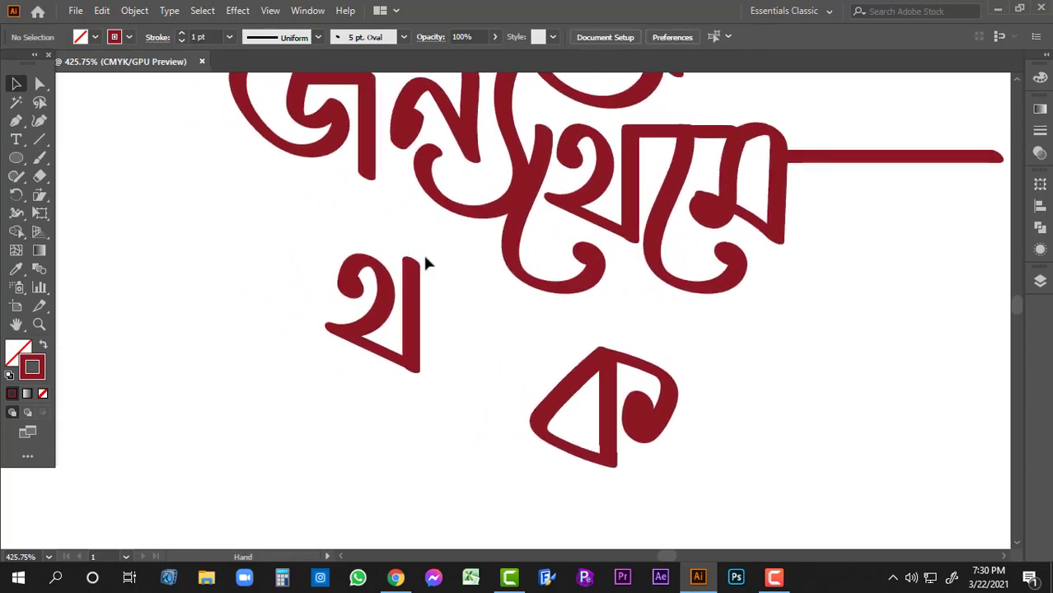
left_click_drag(387, 326, 401, 282)
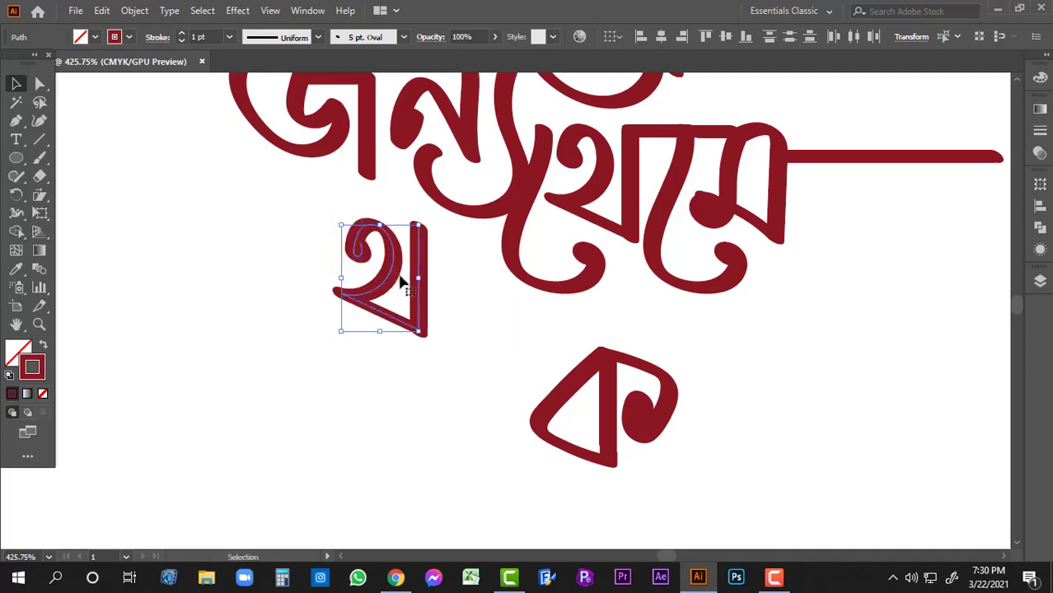
left_click(466, 288)
left_click_drag(454, 245, 476, 268)
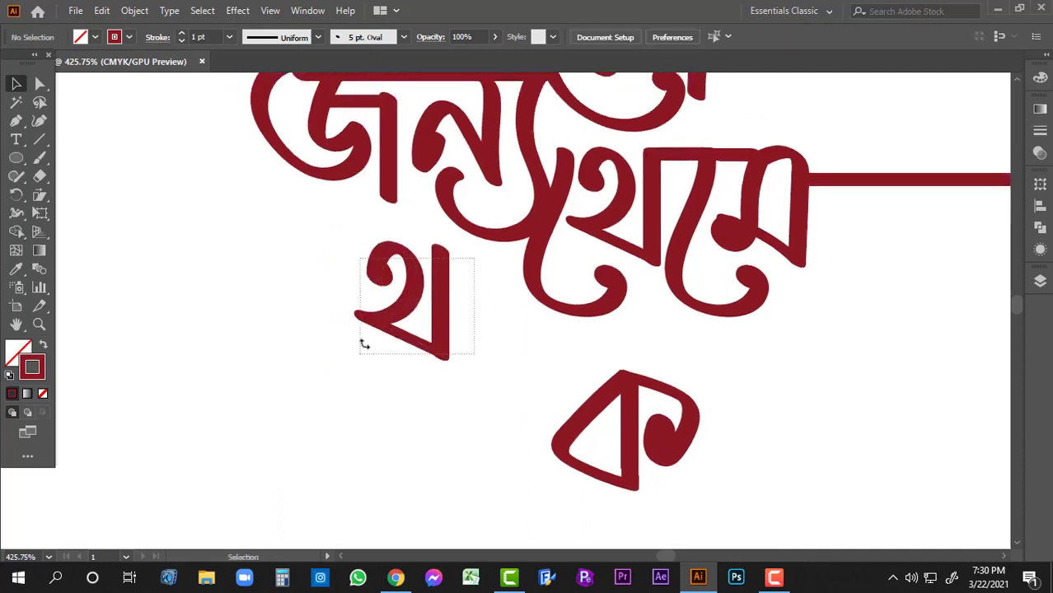
left_click_drag(364, 344, 361, 353)
left_click_drag(414, 299, 391, 299)
left_click(441, 280)
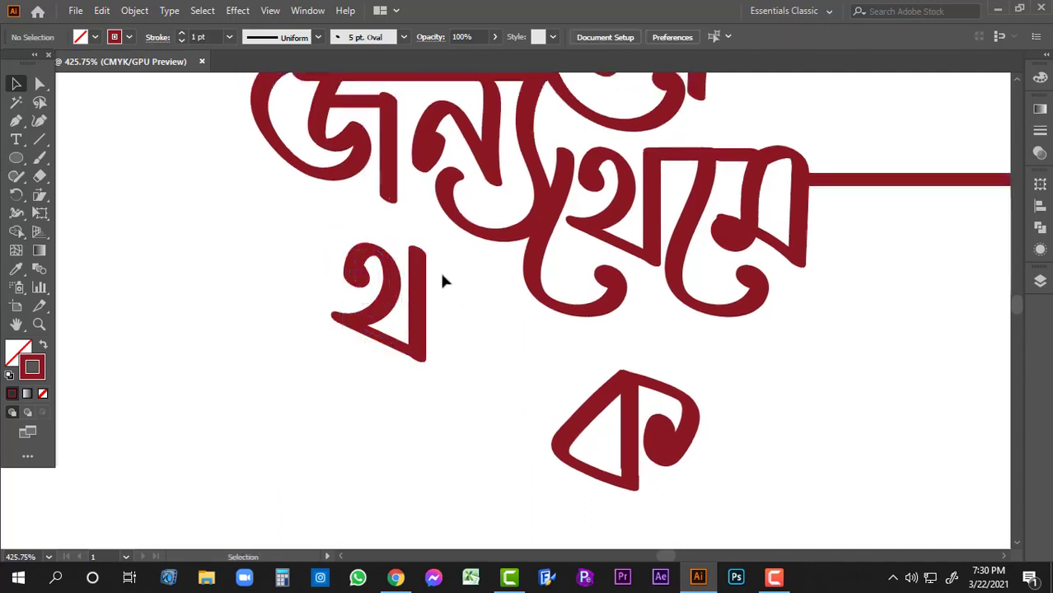
Paint an া stroke with a slanted lead-in after the duplicated থ and a short headline reaching the ে curl of থেমে.
left_click(40, 159)
scroll(382, 227, "down", 2)
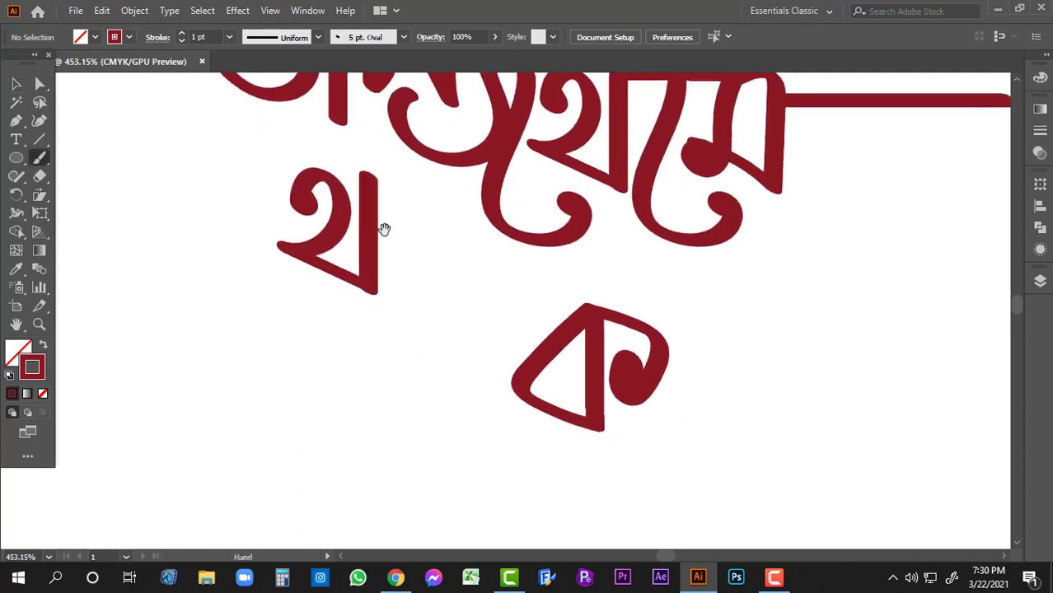
mouse_move(383, 177)
left_mouse_down()
mouse_move(413, 323)
mouse_move(413, 162)
left_mouse_up()
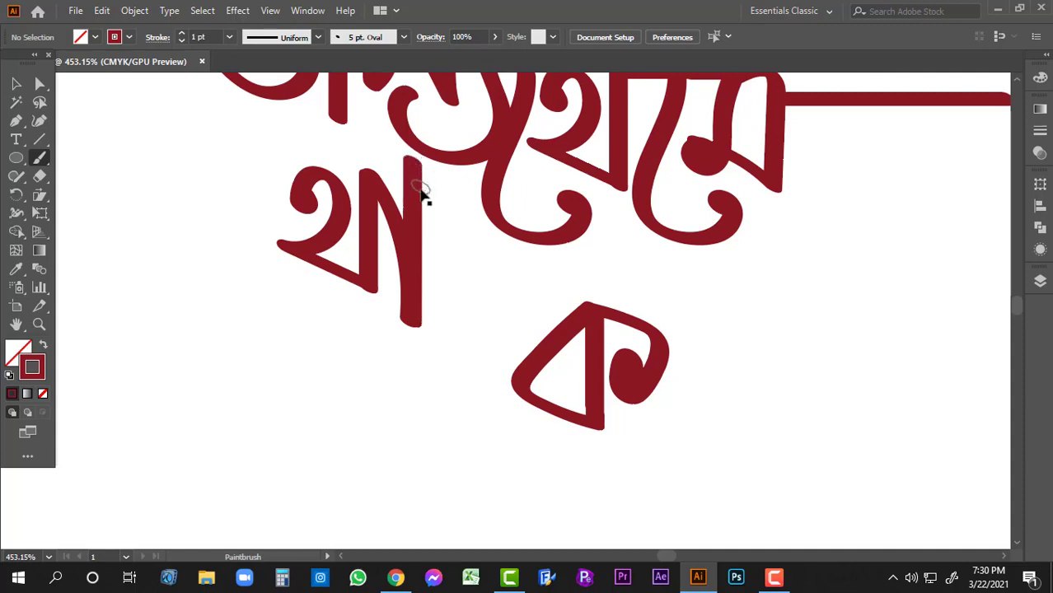
left_click_drag(455, 231, 395, 223)
left_click_drag(360, 179, 421, 178)
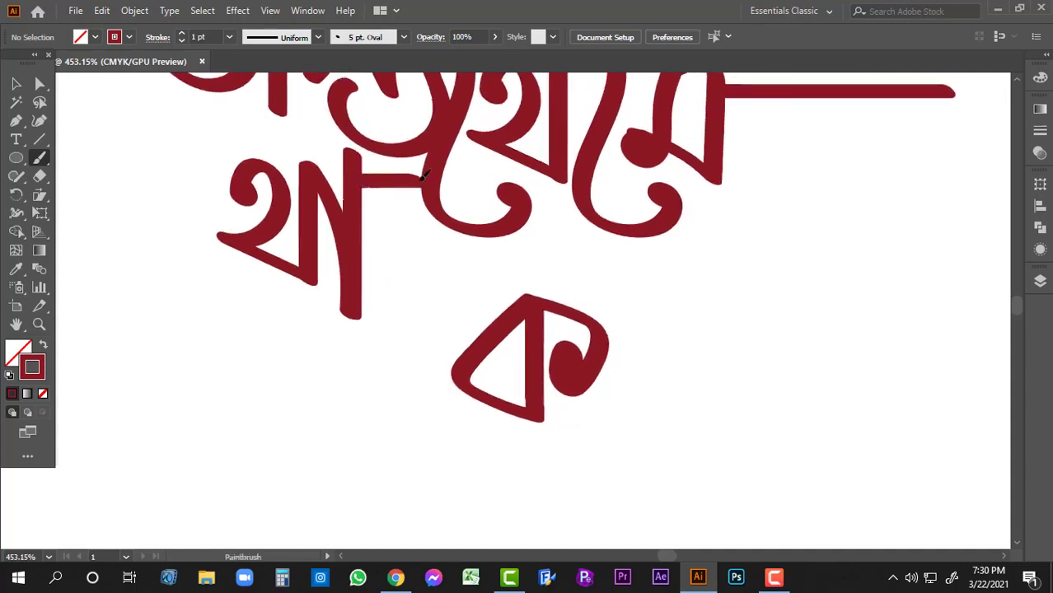
left_click(17, 84)
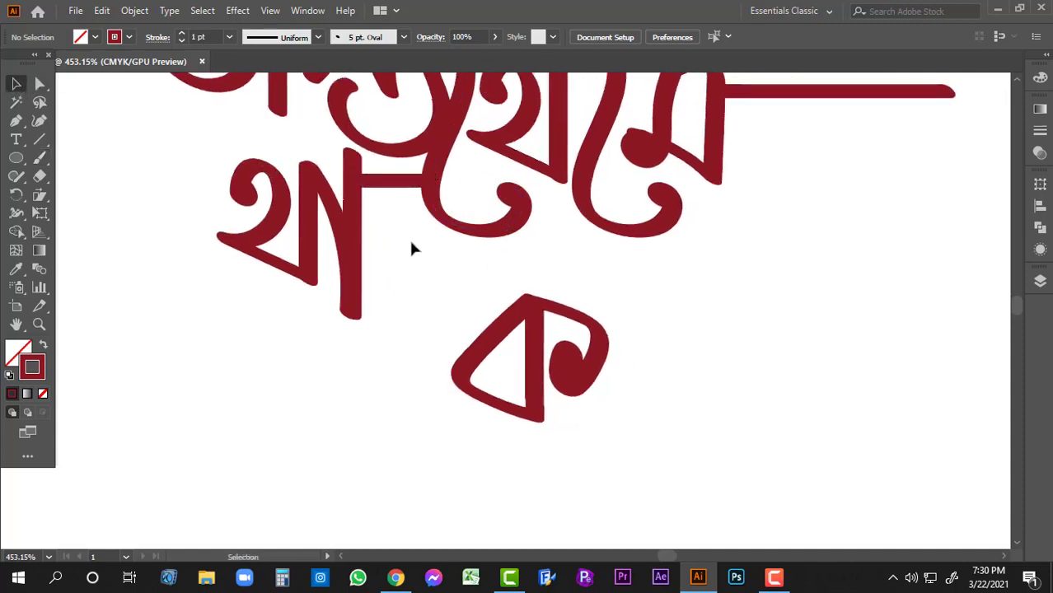
left_click_drag(468, 196, 481, 217)
mouse_move(457, 176)
left_mouse_down()
mouse_move(390, 298)
mouse_move(419, 267)
left_mouse_up()
left_click(439, 284)
left_click(449, 285)
left_click(517, 294, "ctrl+alt")
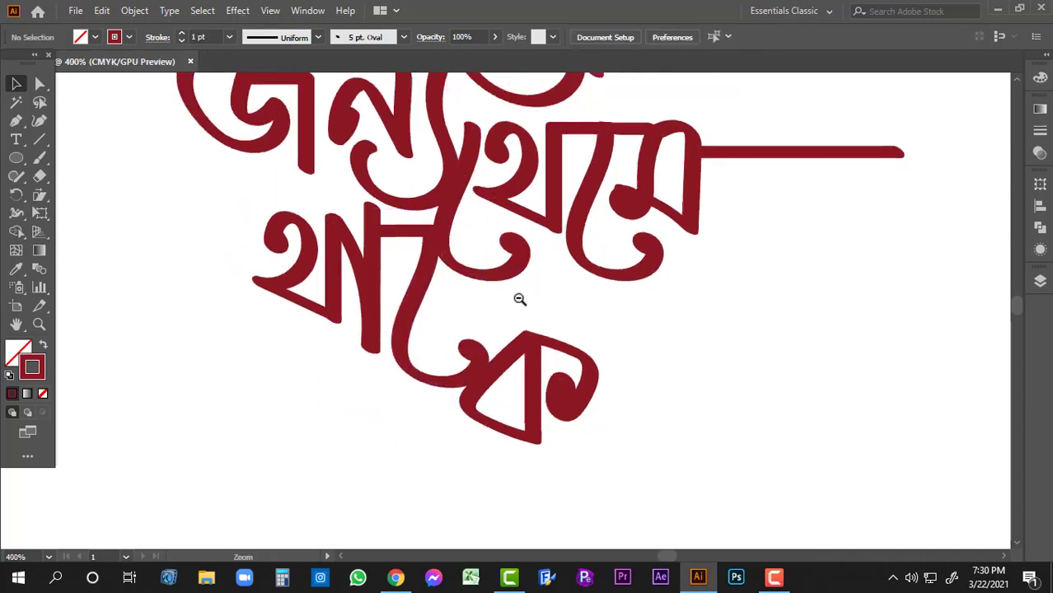
left_click_drag(501, 310, 497, 257)
left_click(478, 299)
key("Delete")
Move ক up and left beneath the first ে curl of থেমে, and nudge থা with its headline slightly down.
mouse_move(522, 333)
left_mouse_down()
mouse_move(465, 229)
mouse_move(467, 240)
mouse_move(393, 198)
left_mouse_up()
left_click(568, 221)
left_click(467, 250, "ctrl+alt")
left_click(383, 211, "ctrl")
left_click_drag(472, 298, 469, 295)
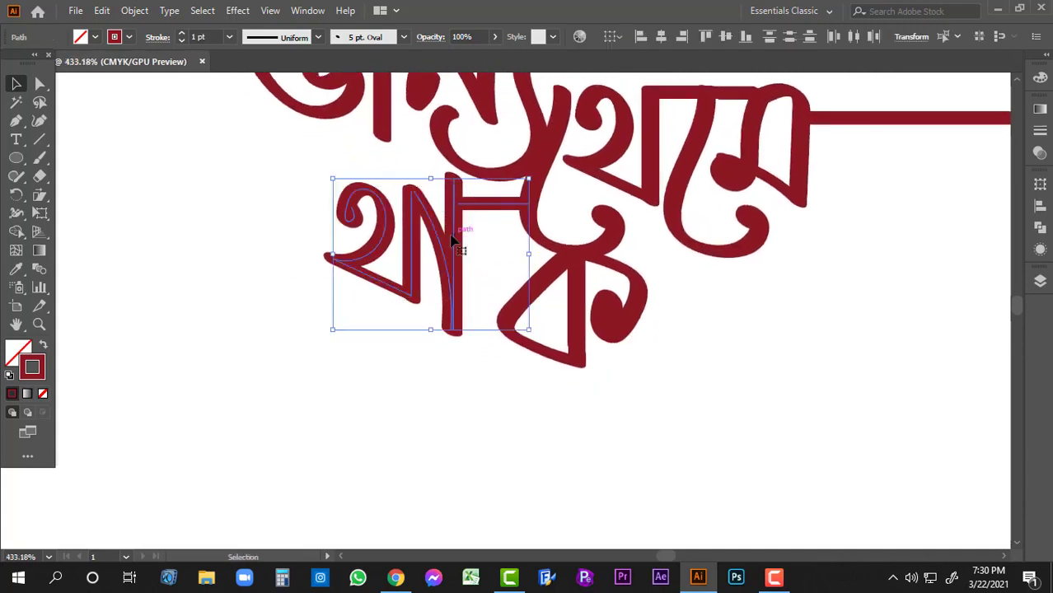
mouse_move(453, 240)
left_mouse_down()
mouse_move(454, 277)
mouse_move(453, 260)
mouse_move(482, 261)
mouse_move(470, 230)
left_mouse_up()
left_click(494, 268, "ctrl+alt")
mouse_move(463, 272)
left_mouse_down()
mouse_move(484, 245)
mouse_move(479, 228)
left_mouse_up()
left_click(484, 278)
key("b")
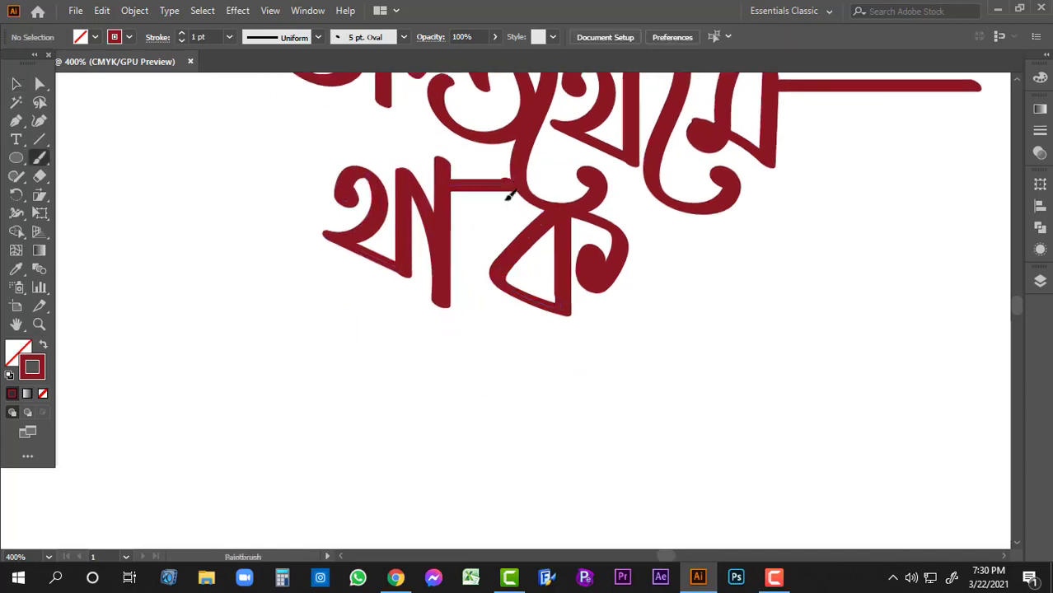
mouse_move(508, 195)
left_mouse_down()
mouse_move(472, 330)
mouse_move(558, 317)
left_mouse_up()
key("ctrl+z")
key("ctrl+z")
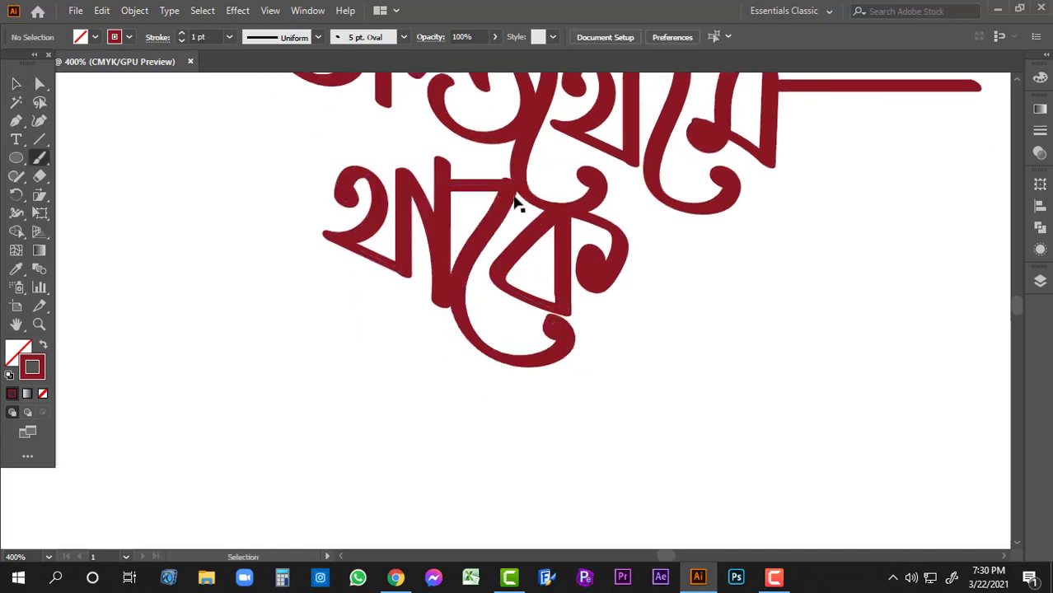
mouse_move(512, 182)
left_mouse_down()
mouse_move(482, 247)
mouse_move(539, 342)
left_mouse_up()
key("ctrl+z")
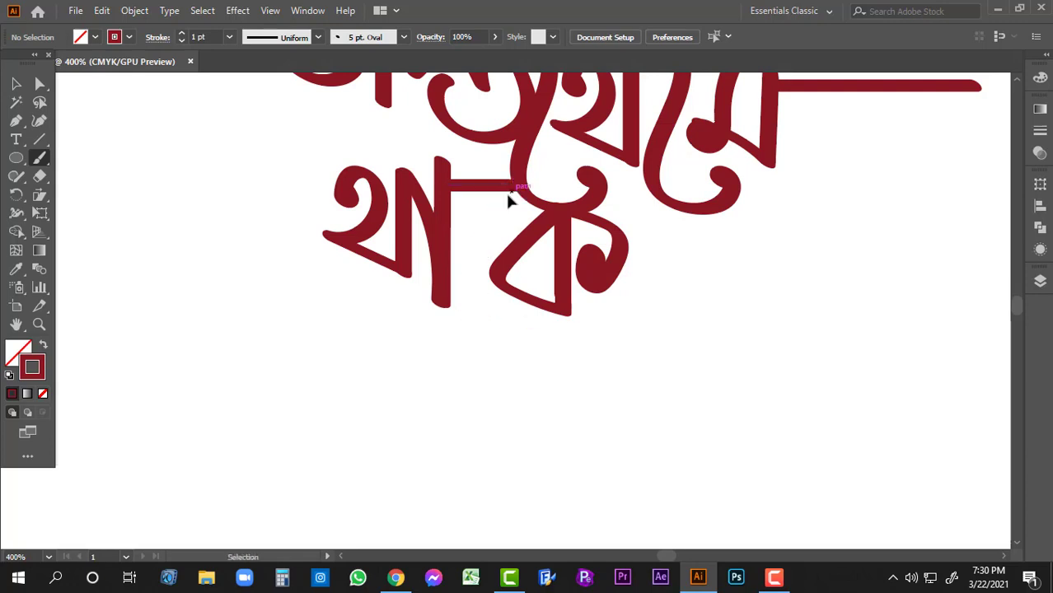
mouse_move(516, 180)
left_mouse_down()
mouse_move(463, 276)
mouse_move(543, 330)
mouse_move(541, 339)
left_mouse_up()
left_click(536, 278, "ctrl+alt")
left_click_drag(543, 268, 515, 240)
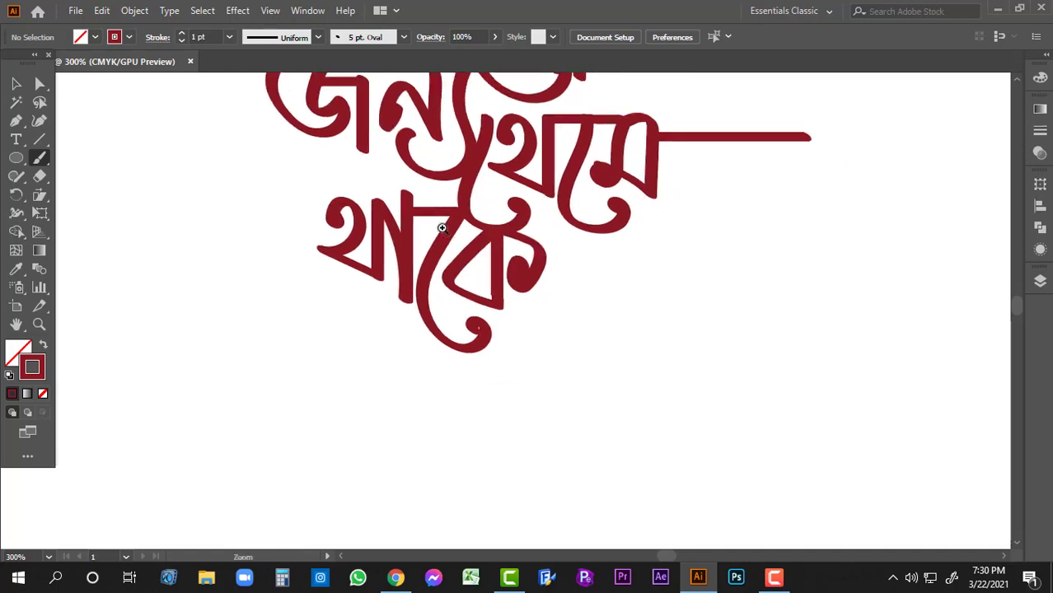
left_click_drag(442, 228, 464, 238)
left_click(513, 281, "ctrl+alt")
left_click(517, 291, "ctrl+alt")
left_click(531, 292, "ctrl+alt")
left_click_drag(547, 289, 494, 287)
left_click_drag(410, 316, 570, 314)
left_click_drag(407, 347, 471, 344)
left_click_drag(414, 310, 504, 248)
key("ctrl+z")
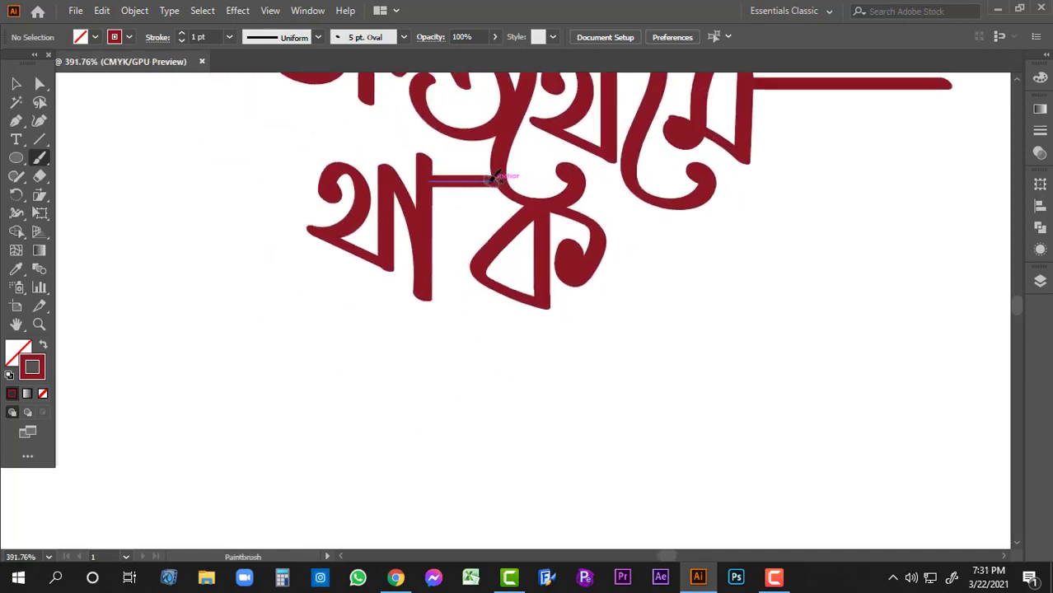
Paint a ে stroke from the end of the থা headline, curving down beneath ক to complete থাকে.
mouse_move(495, 177)
left_mouse_down()
mouse_move(458, 236)
mouse_move(452, 323)
mouse_move(529, 329)
mouse_move(493, 300)
mouse_move(451, 295)
mouse_move(465, 260)
left_mouse_up()
left_click(567, 280, "ctrl+alt")
left_click(461, 258, "ctrl+alt")
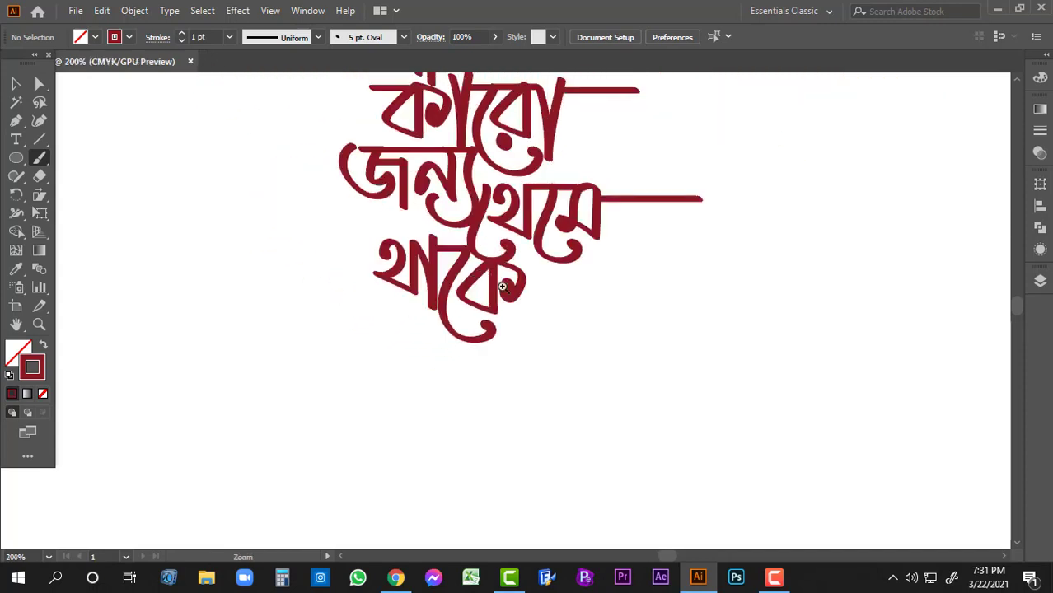
Paint a ন with a filled teardrop loop and curved stem below the ক of থাকে, with a straight headline above it.
left_click(503, 286, "ctrl")
left_click_drag(520, 291, 489, 240)
left_click(457, 249, "ctrl")
left_click_drag(487, 280, 481, 245)
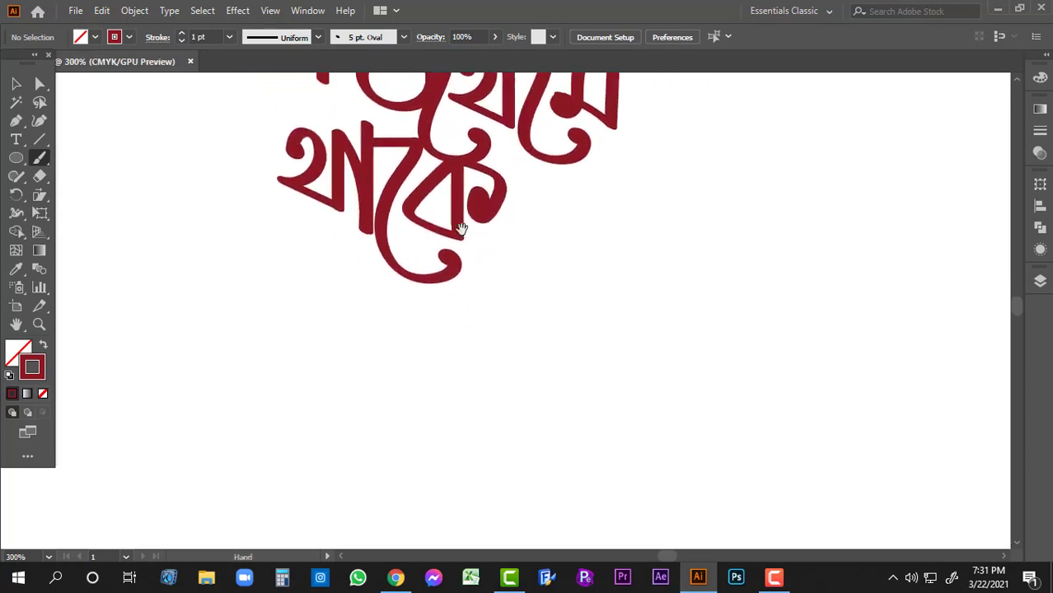
scroll(463, 226, "up", 1)
left_click_drag(486, 284, 476, 324)
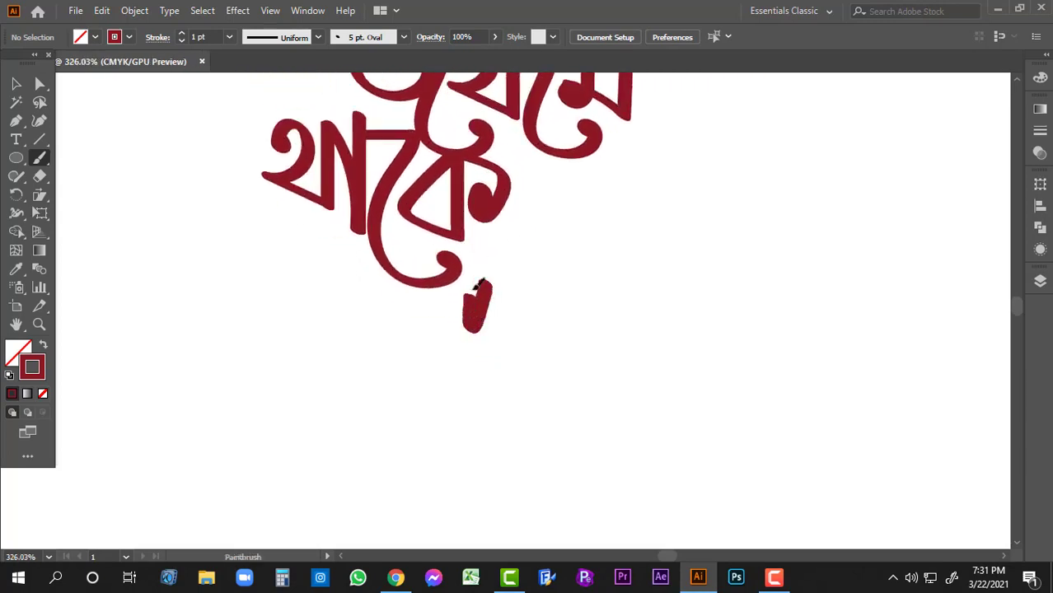
mouse_move(488, 269)
left_mouse_down()
mouse_move(524, 322)
mouse_move(529, 244)
mouse_move(497, 237)
left_mouse_up()
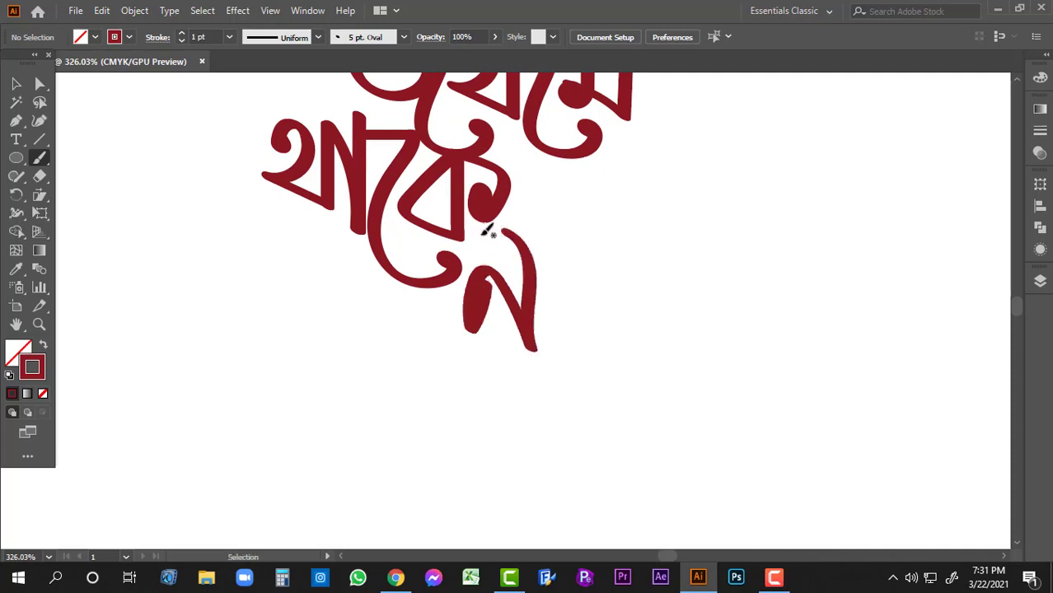
left_click_drag(534, 233, 596, 235)
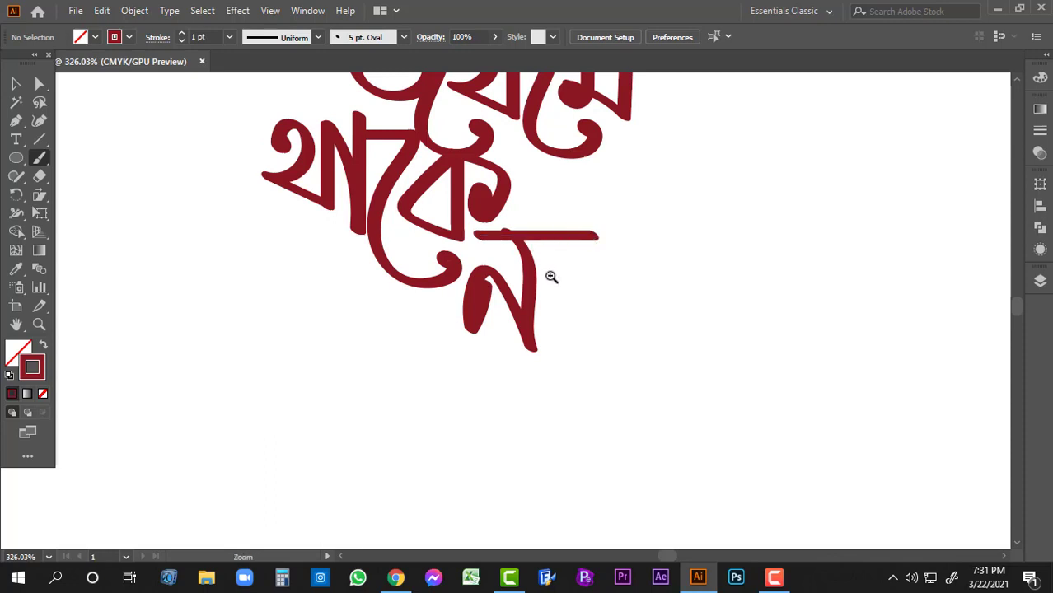
Delete the straight headline above the newly painted ন.
left_click(551, 278, "ctrl+alt")
left_click_drag(558, 266, 547, 463)
left_click_drag(497, 236, 514, 339)
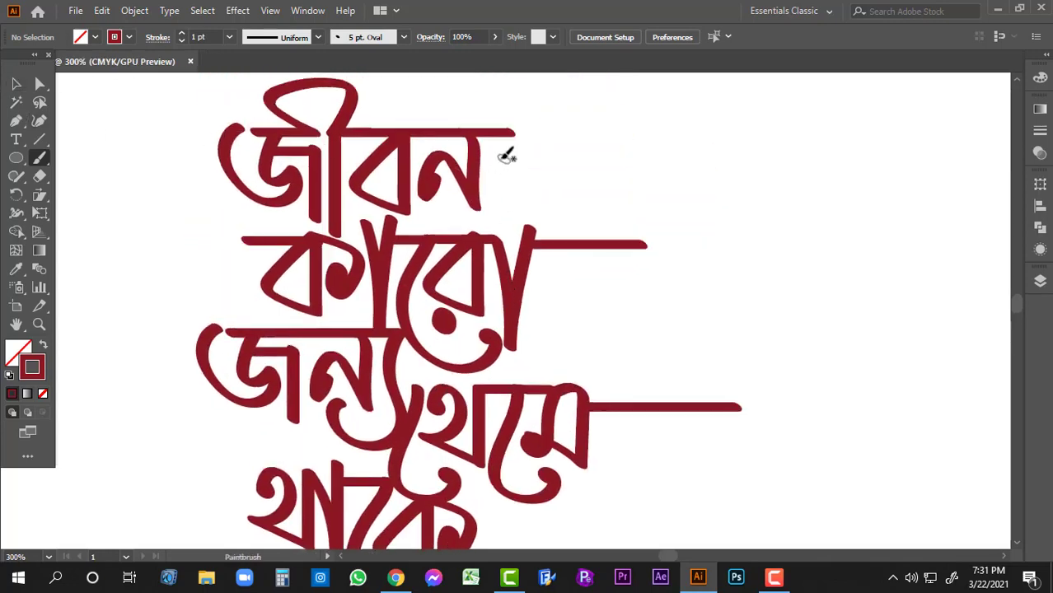
left_click(17, 85)
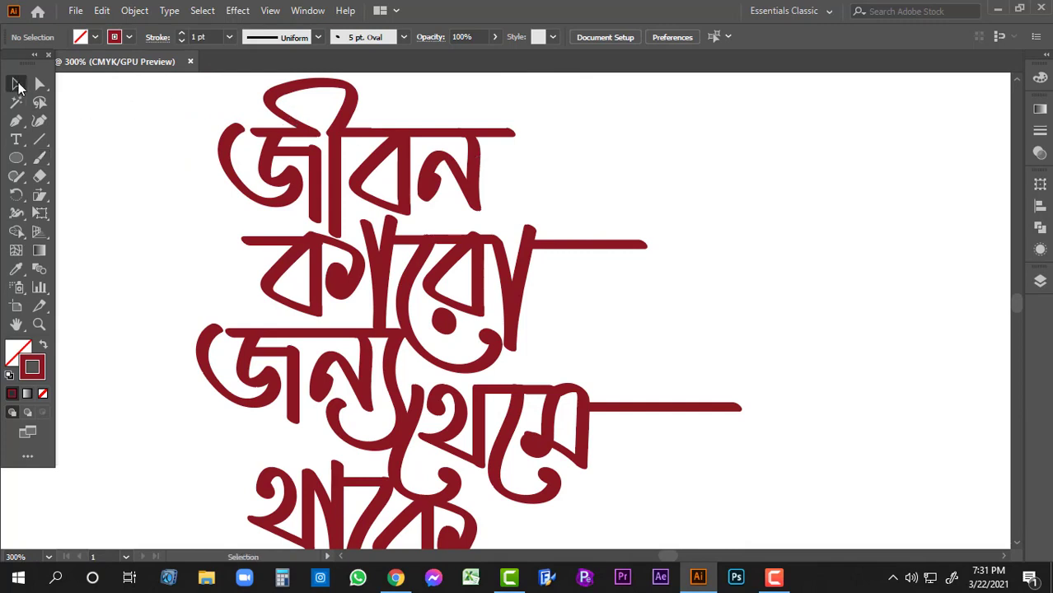
left_click(420, 198)
key("ctrl+minus")
scroll(521, 160, "down", 1)
left_click_drag(502, 123, 482, 420)
left_click(508, 430)
key("Delete")
left_click(545, 415)
left_click(587, 307)
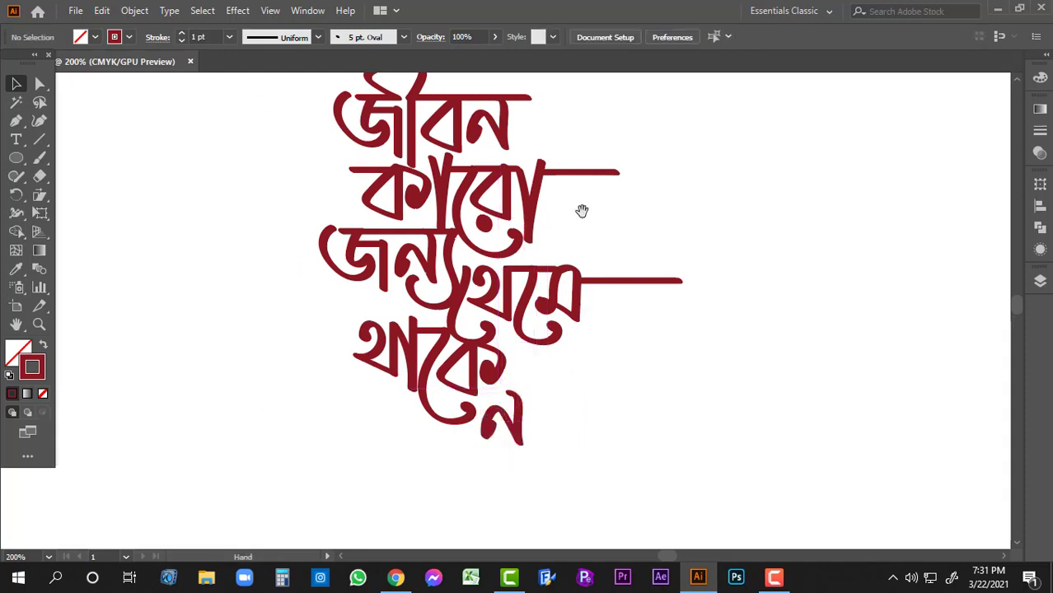
Duplicate the final া stroke and its long headline from কারো to the right of the new ন.
left_click_drag(558, 240, 565, 224)
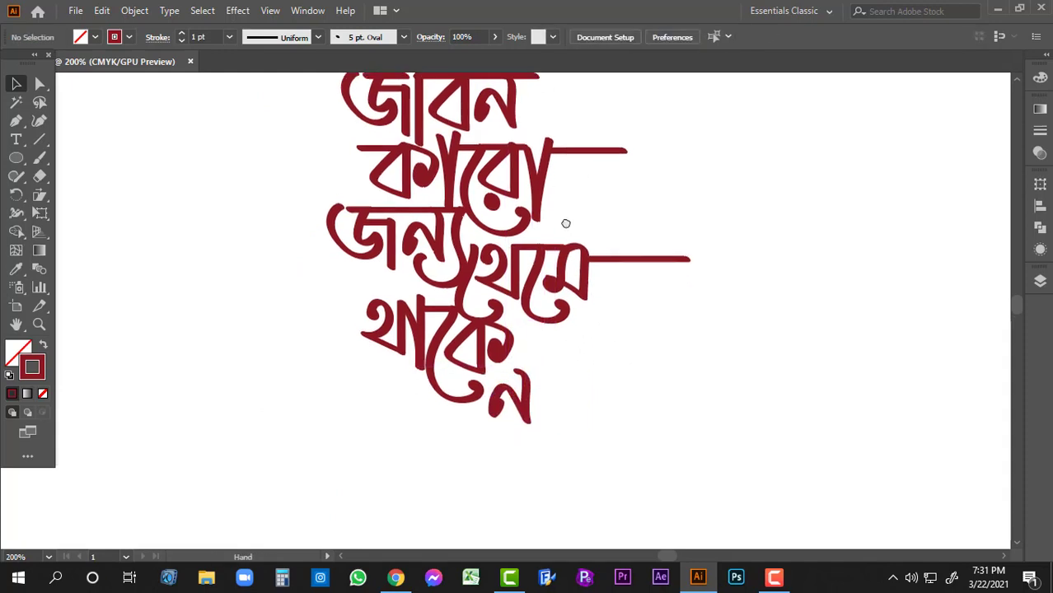
left_click(540, 166)
mouse_move(540, 189)
left_mouse_down()
mouse_move(540, 404)
mouse_move(552, 418)
mouse_move(566, 296)
left_mouse_up()
left_click(611, 357)
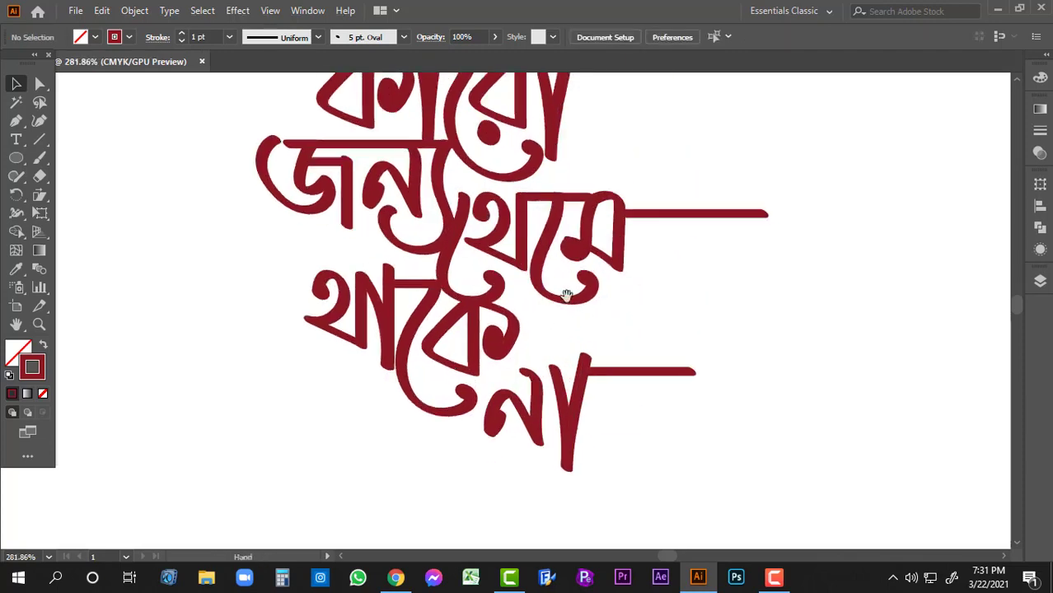
Paint a short headline across the top of ন to connect it with the া stroke of না.
mouse_move(526, 367)
left_mouse_down()
mouse_move(531, 320)
mouse_move(574, 313)
mouse_move(579, 263)
left_mouse_up()
key("b")
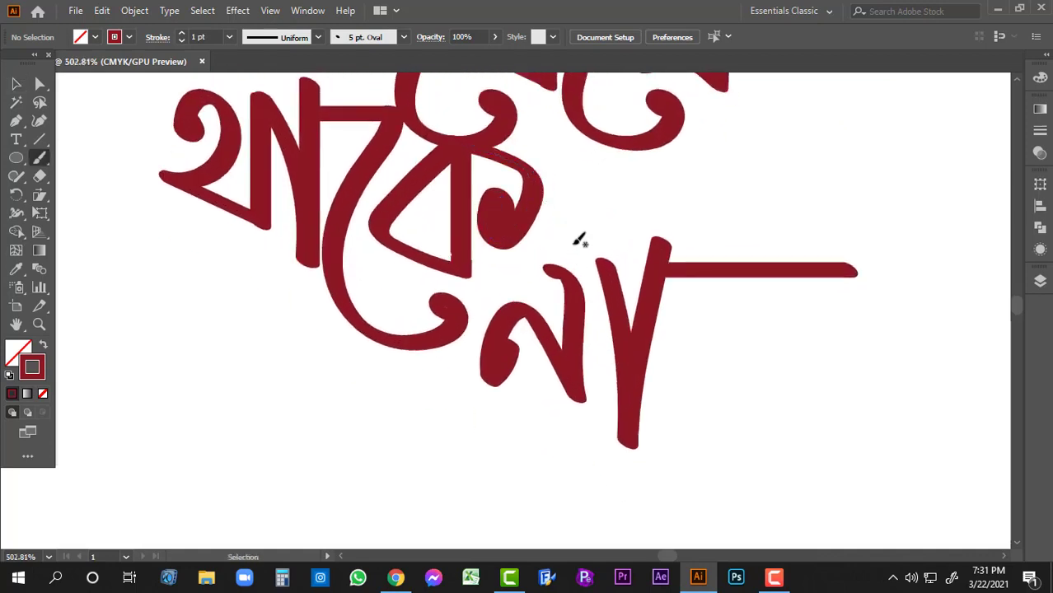
key("ctrl+z")
mouse_move(502, 266)
left_mouse_down()
mouse_move(610, 267)
mouse_move(551, 257)
left_mouse_up()
left_click(18, 88)
left_click_drag(552, 257, 532, 191)
left_click_drag(532, 191, 566, 289)
left_click(573, 245)
left_click(592, 278, "ctrl+alt")
left_click(590, 278, "ctrl+alt")
left_click(582, 280, "ctrl+alt")
left_click(512, 287, "ctrl+alt")
left_click(526, 287, "ctrl+alt")
left_click_drag(535, 254, 566, 279)
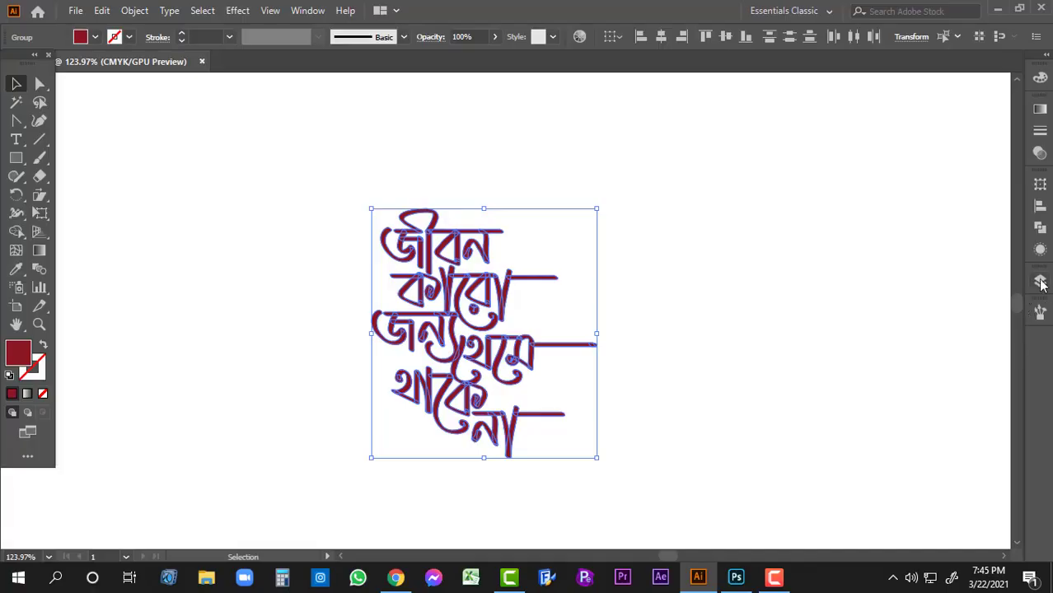
Unite all the expanded lettering shapes with the Pathfinder and deselect the artwork.
left_click(1041, 283)
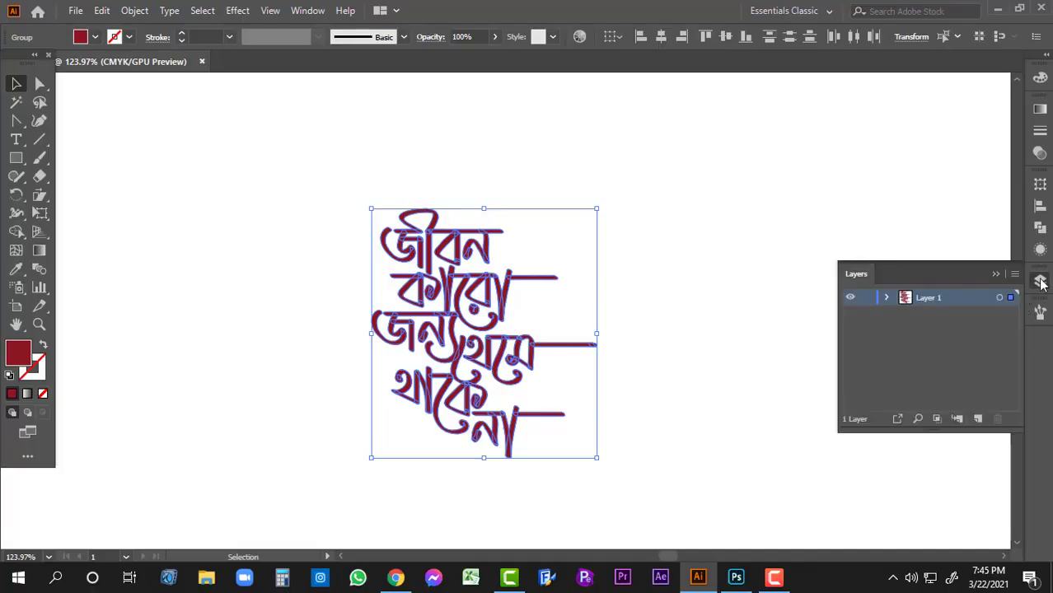
left_click(1041, 283)
left_click(1041, 227)
left_click(861, 221)
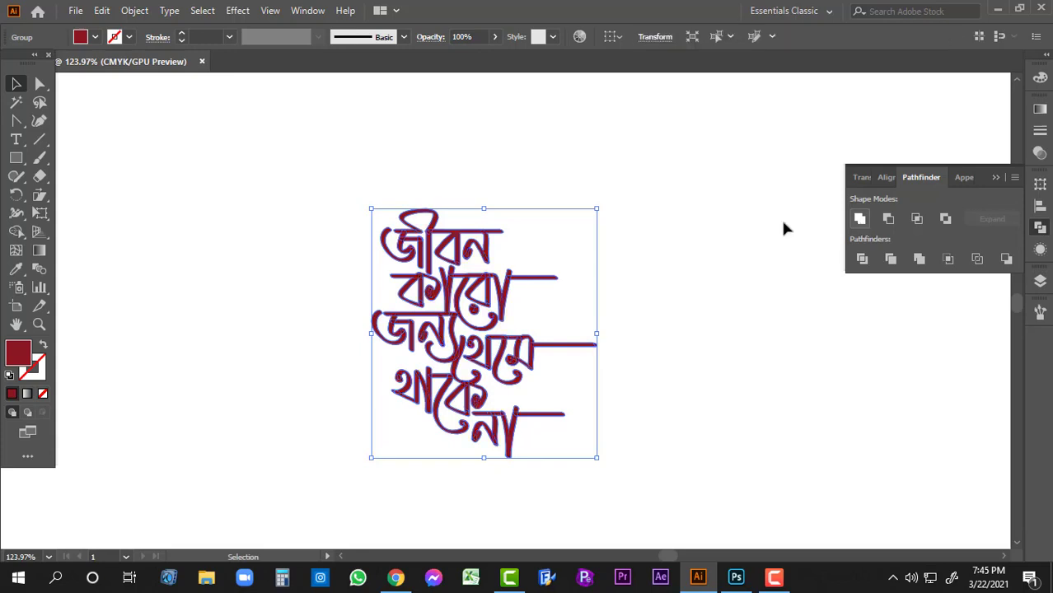
key("a")
left_click(682, 379)
key("v")
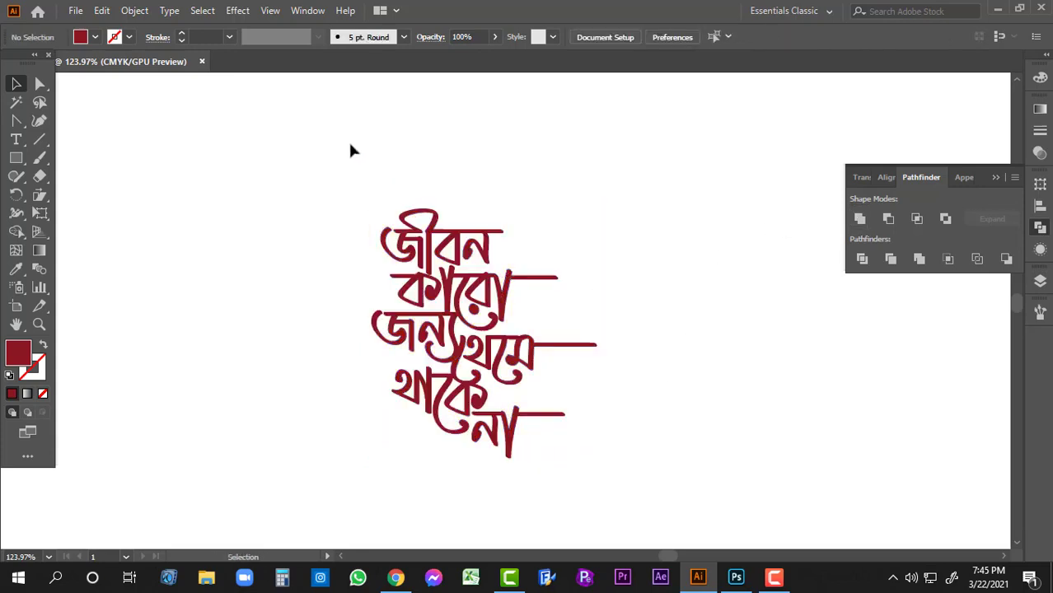
Copy the finished lettering, switch to Photoshop, and paste it above Layer 2 as a shape layer.
left_click(495, 337)
key("a")
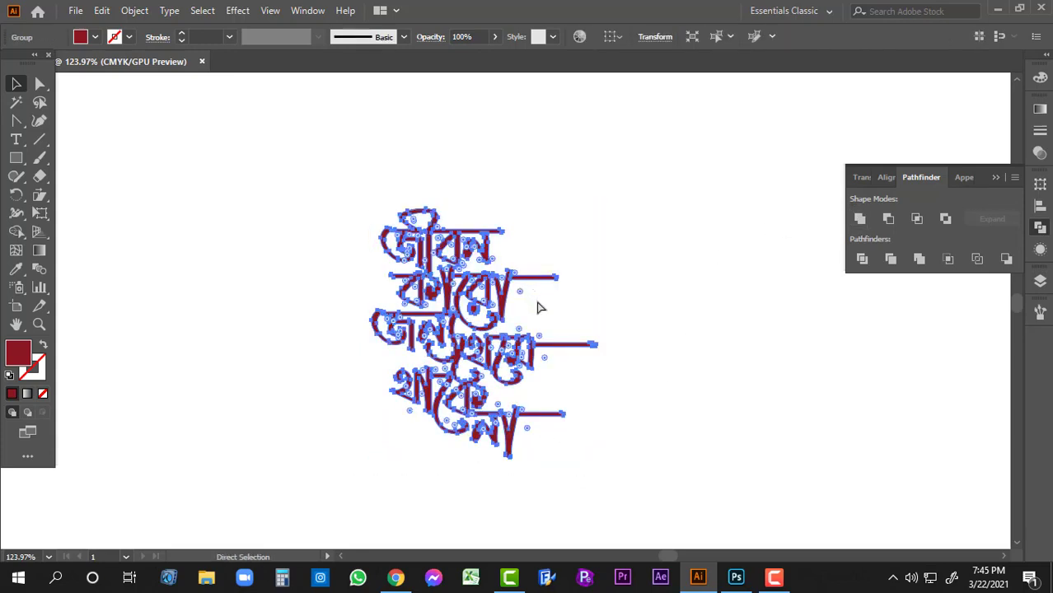
left_click(736, 576)
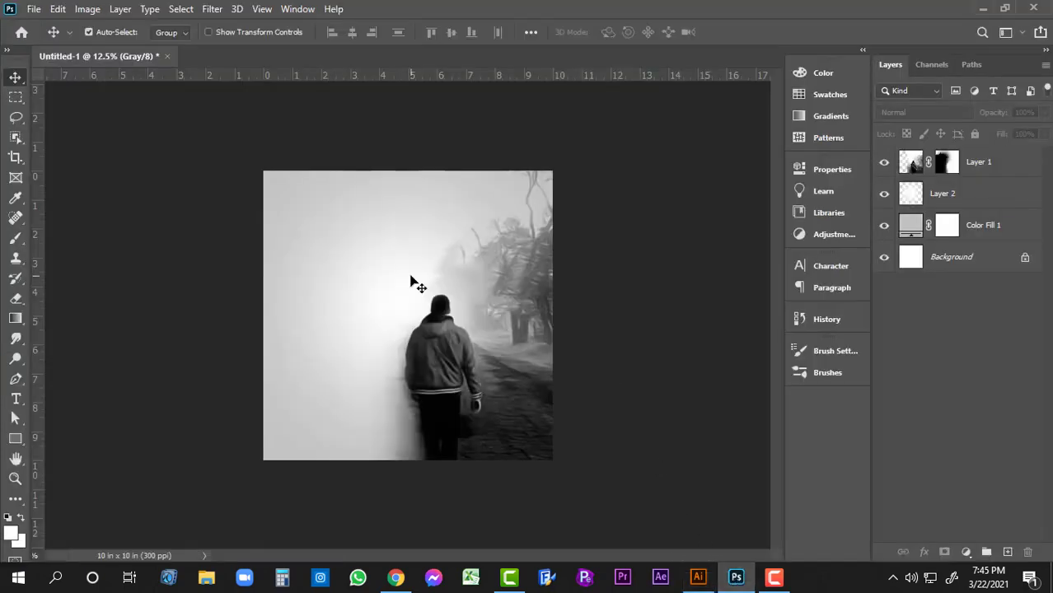
left_click(375, 264)
left_click_drag(364, 263, 392, 260)
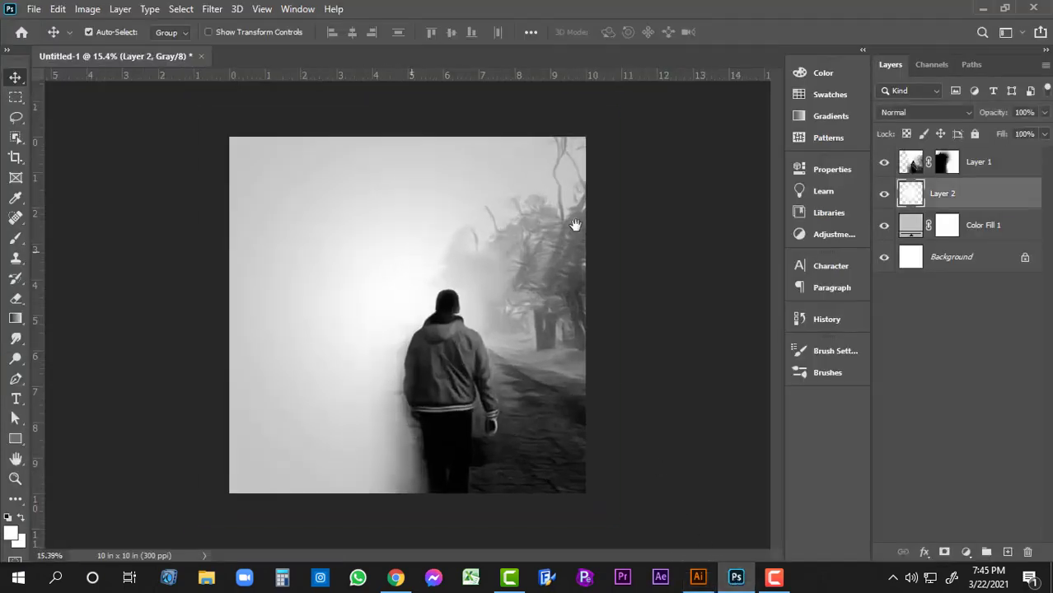
key("ctrl+v")
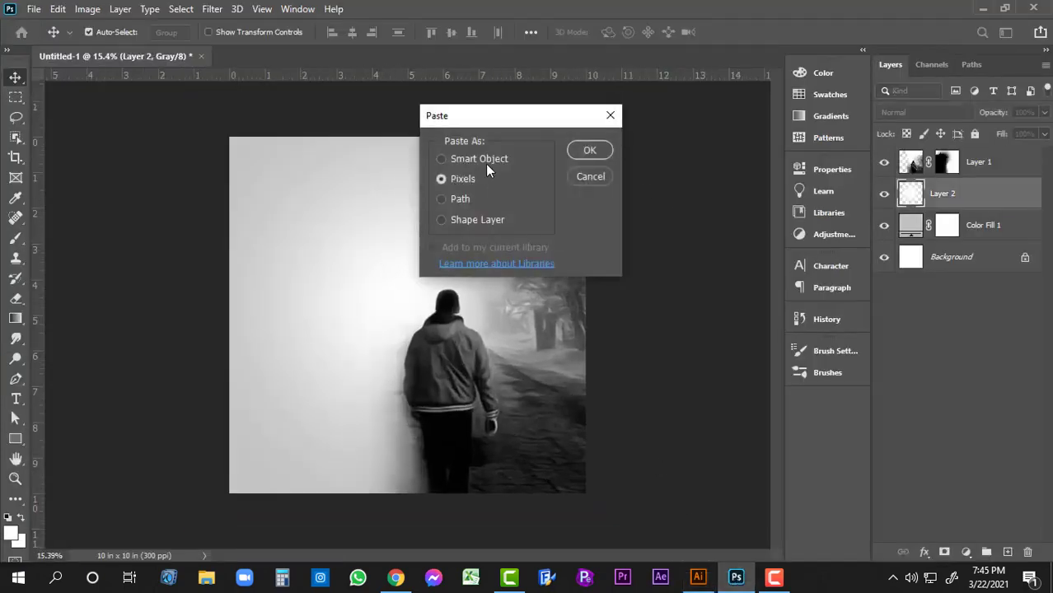
left_click(588, 152)
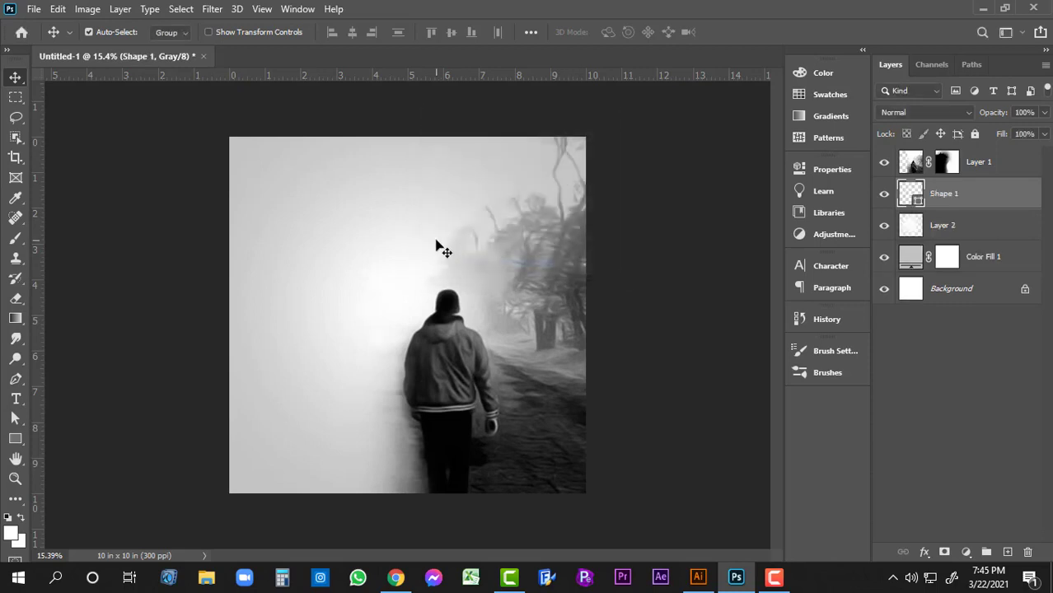
Set the pasted lettering's fill colour to near-black #131313.
double_click(917, 203)
left_click_drag(658, 383, 618, 402)
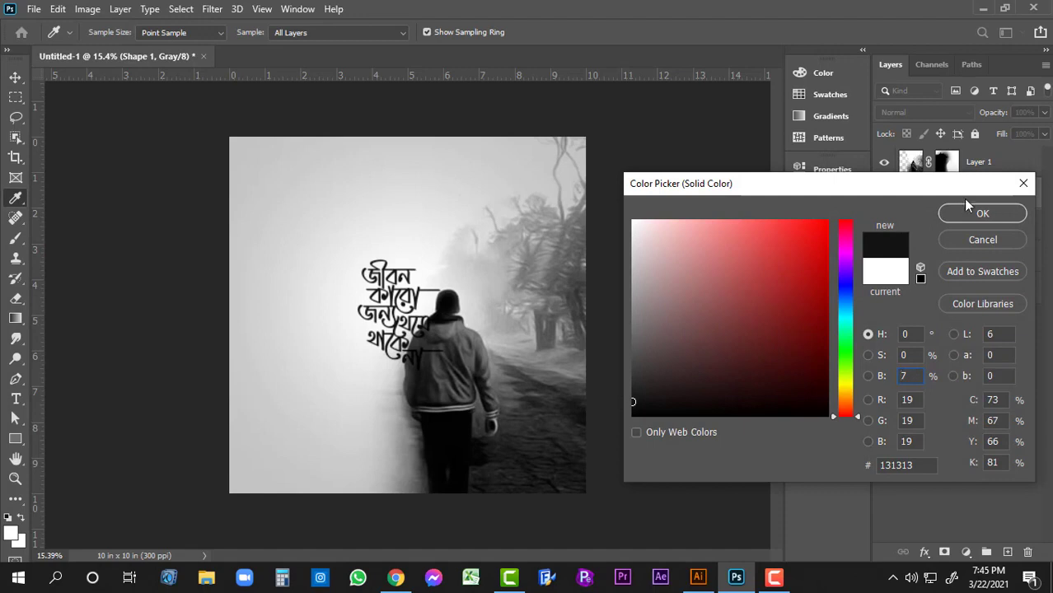
left_click(982, 213)
Enlarge the lettering with Free Transform and place it in the bright empty area beside the man.
key("v")
key("ctrl+t")
left_click_drag(388, 290, 325, 257)
left_click_drag(399, 229, 415, 198)
left_click_drag(357, 273, 363, 280)
key("Return")
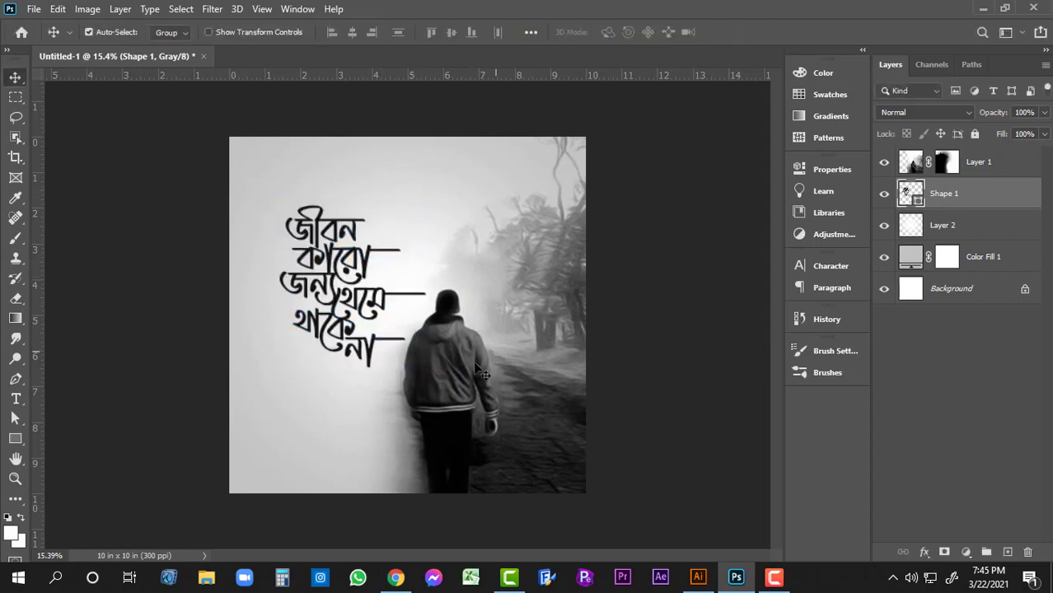
Shift the photo of the man slightly right and scale it to 99.48%.
left_click_drag(473, 367, 491, 366)
key("ctrl+t")
mouse_move(717, 145)
left_mouse_down()
mouse_move(700, 150)
mouse_move(717, 137)
left_mouse_up()
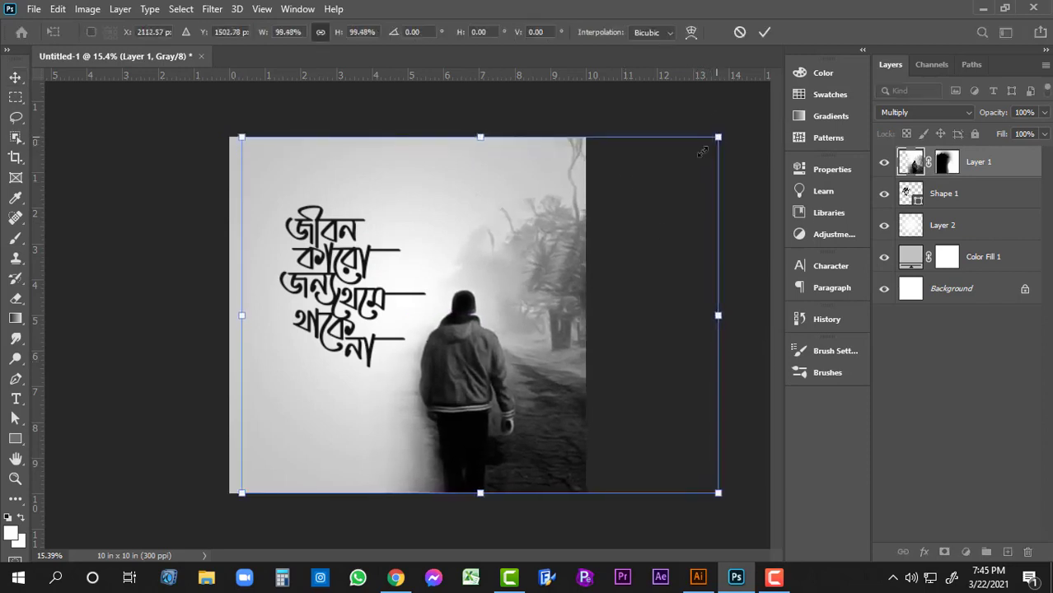
left_click_drag(558, 315, 564, 315)
key("Return")
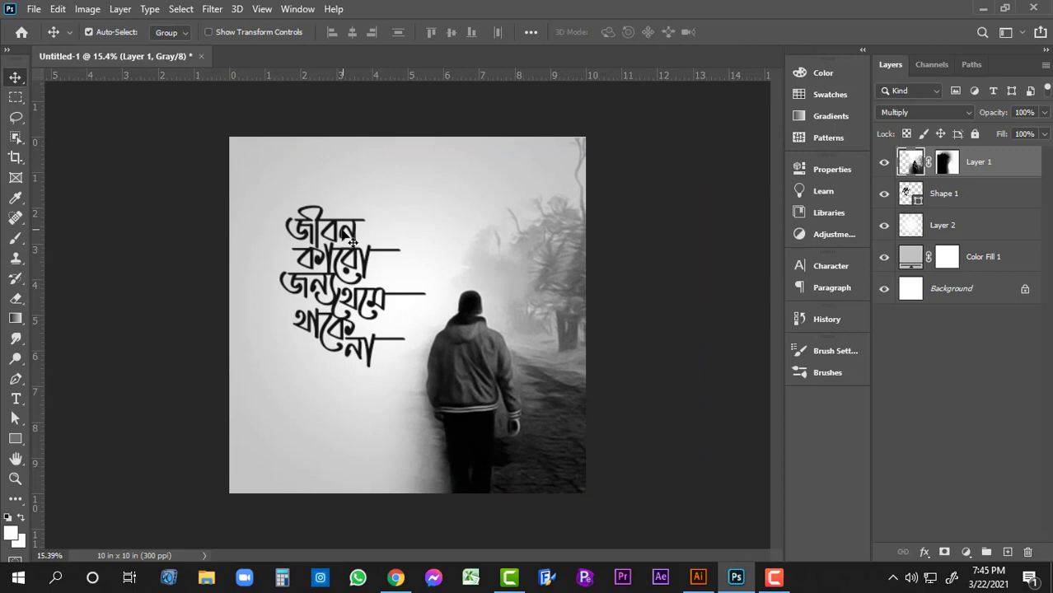
Move the lettering a little closer to the man and slightly enlarge it with Free Transform.
left_click_drag(359, 235, 370, 237)
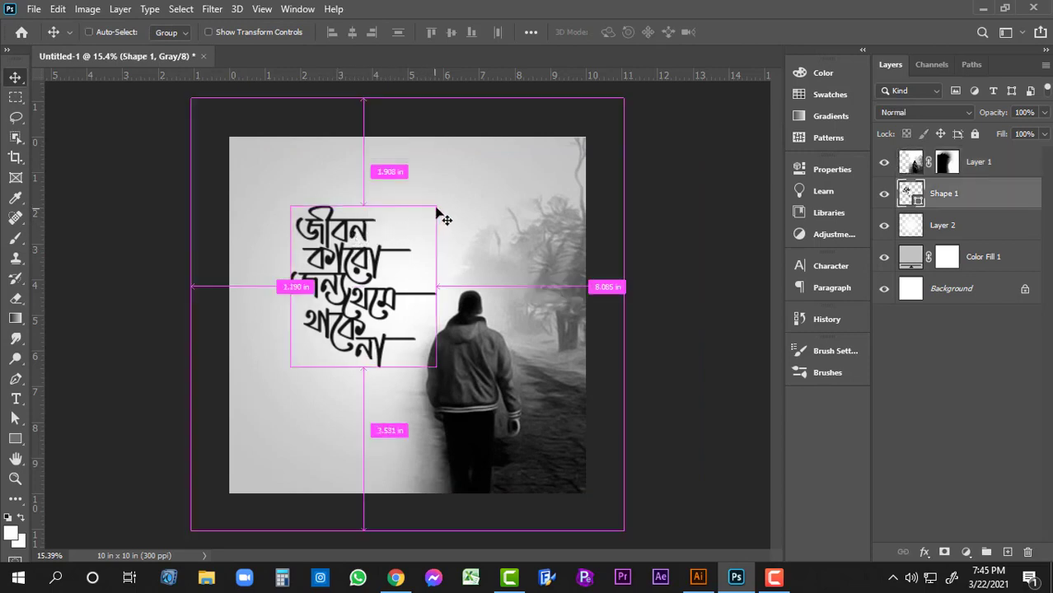
key("ctrl+t")
left_click_drag(437, 206, 442, 197)
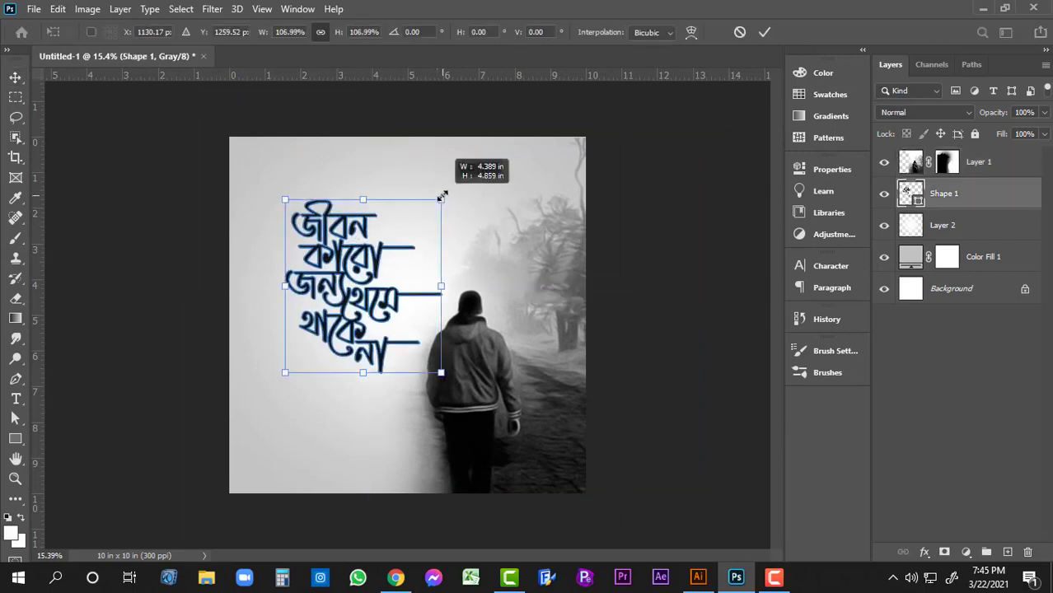
left_click_drag(372, 256, 376, 260)
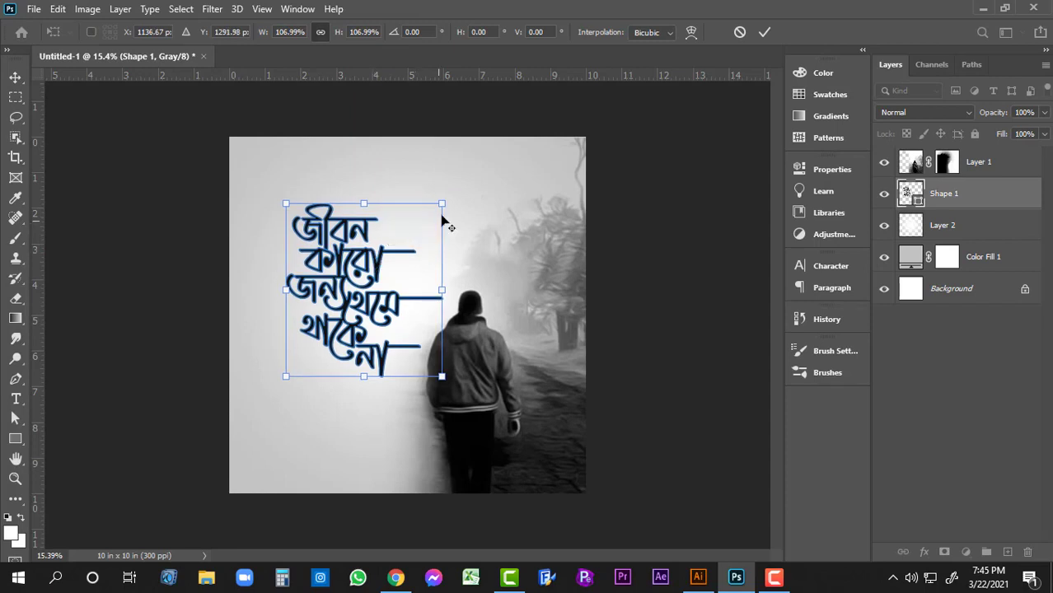
left_click_drag(439, 204, 435, 207)
key("Return")
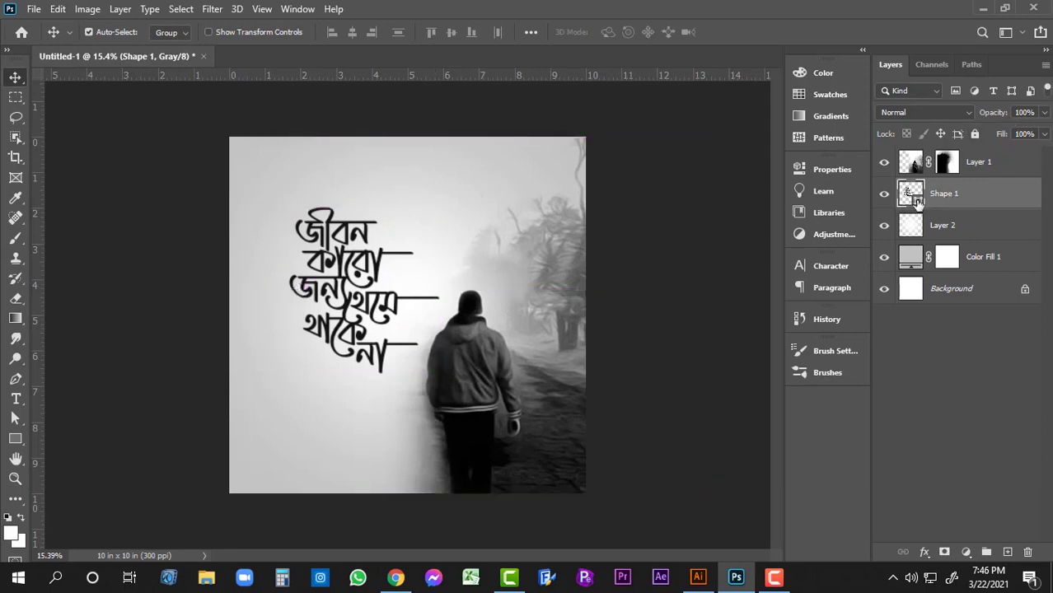
Change the lettering's fill colour to #100d0d.
double_click(911, 195)
type("14")
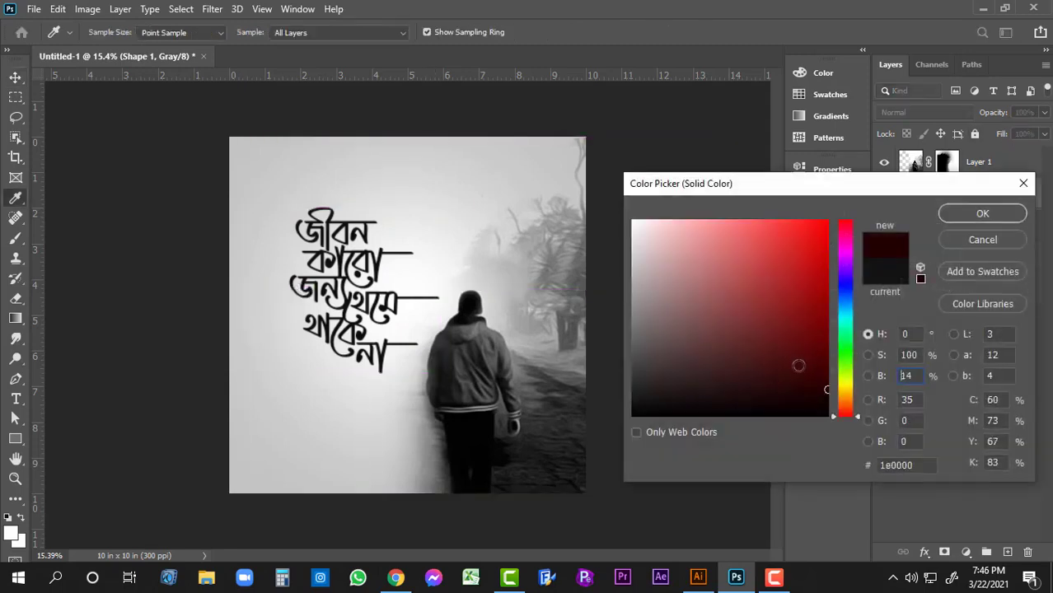
left_click_drag(798, 365, 851, 394)
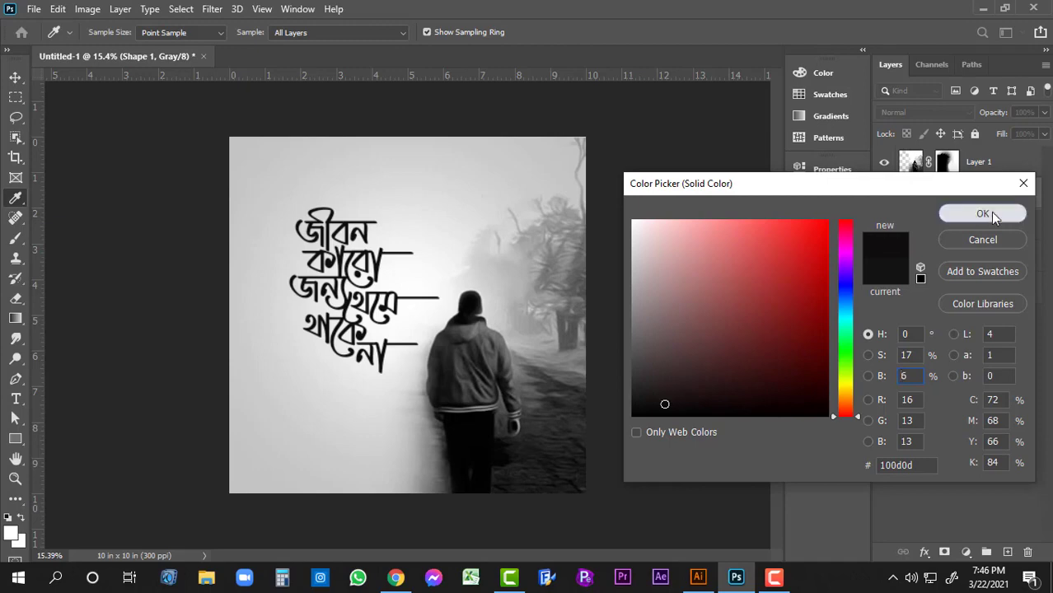
left_click(984, 213)
Set the lettering's fill colour to #260000 and stack the Shape 1 layer above Layer 1.
double_click(917, 200)
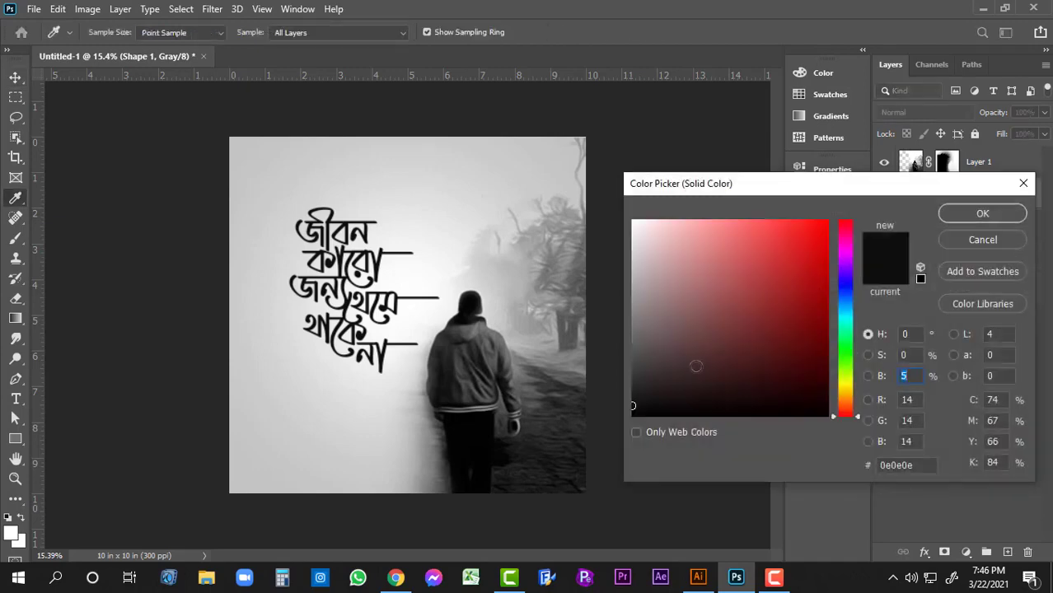
mouse_move(683, 379)
left_mouse_down()
mouse_move(676, 401)
mouse_move(799, 395)
mouse_move(832, 314)
mouse_move(852, 387)
left_mouse_up()
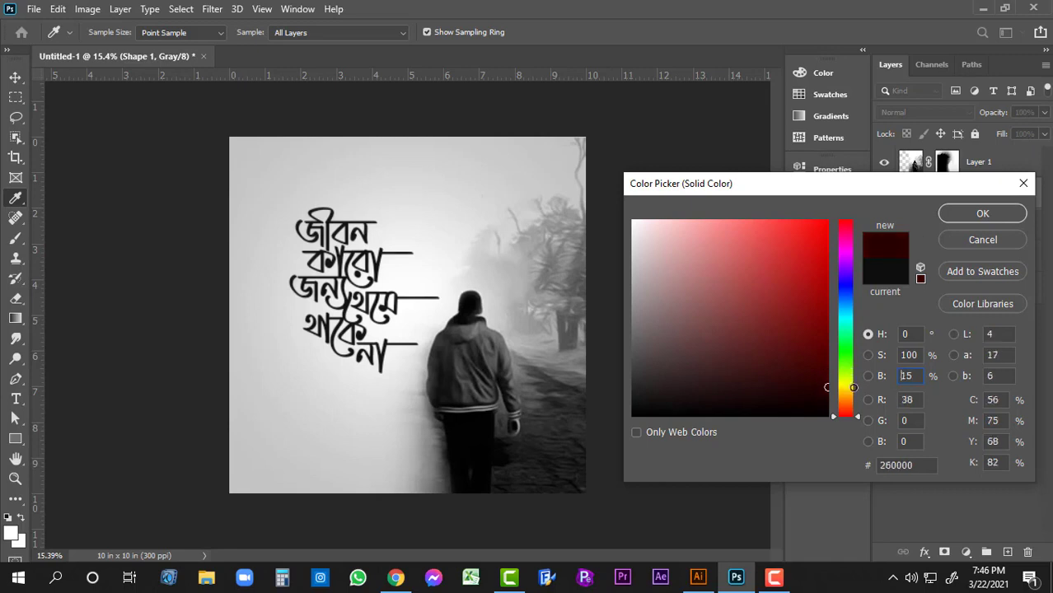
left_click(947, 219)
left_click_drag(947, 202, 947, 158)
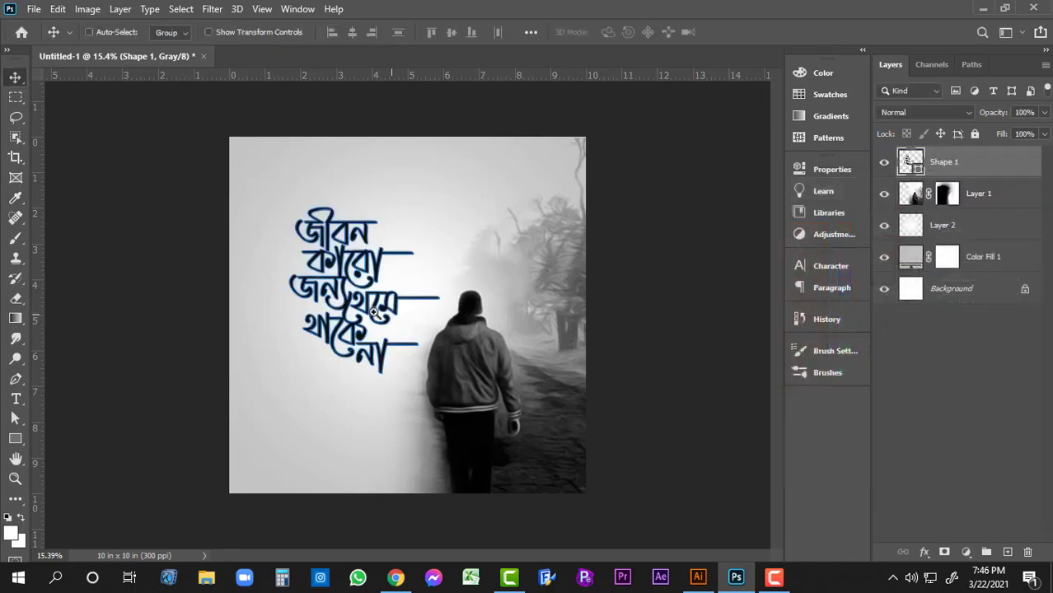
Reduce the opacity of Layer 1, the photo of the man, to 50%.
left_click_drag(418, 305, 441, 308)
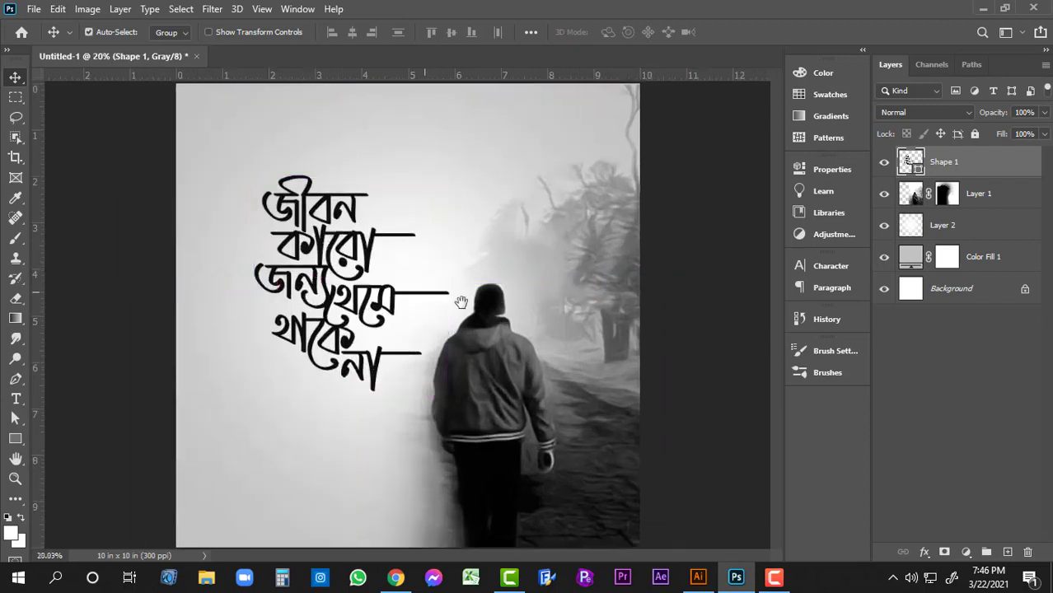
left_click(489, 361)
right_click(495, 355)
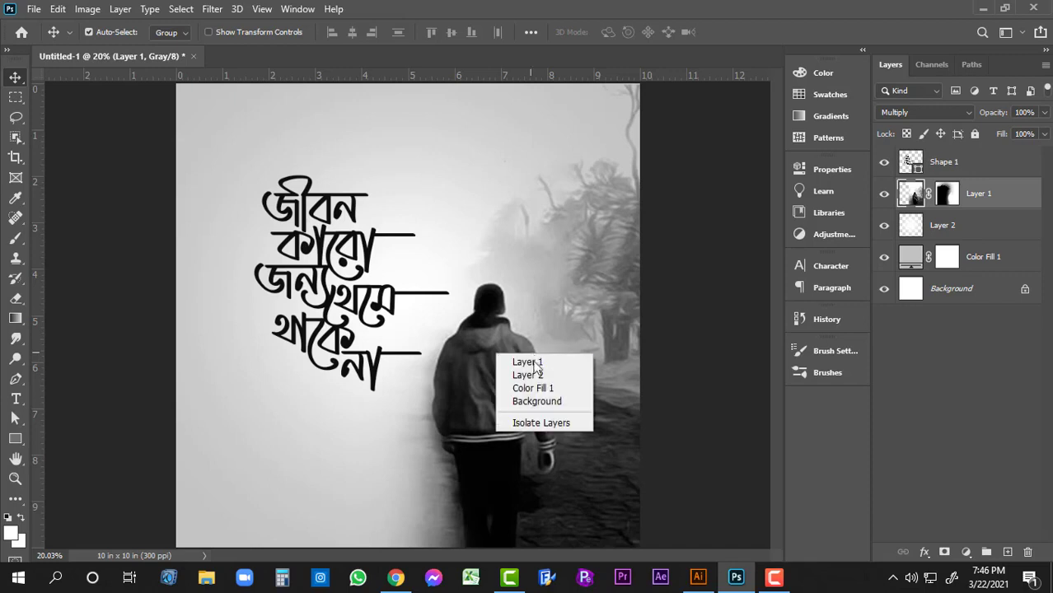
left_click(532, 362)
left_click(1044, 112)
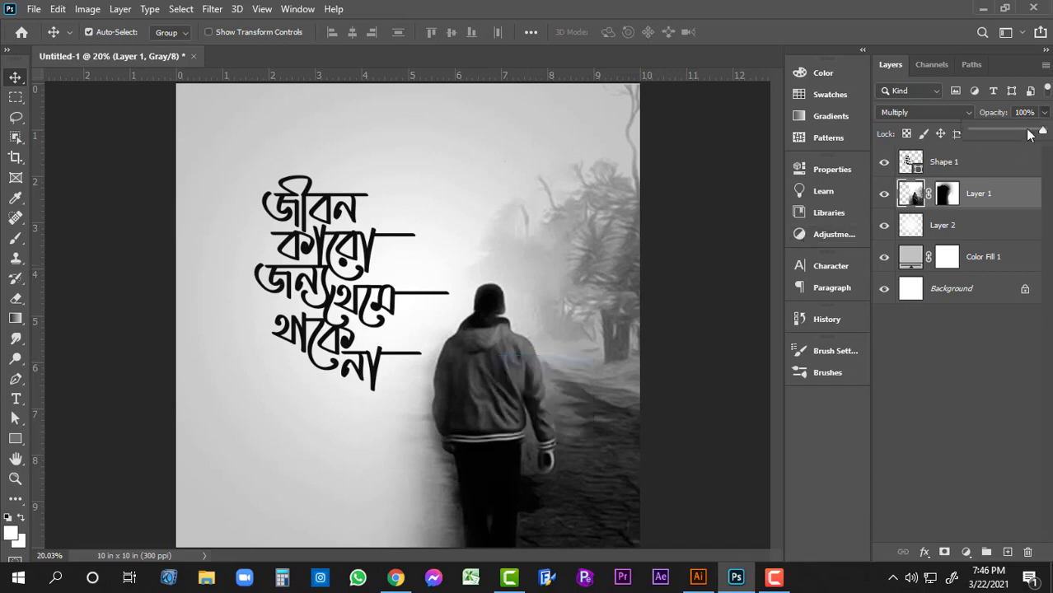
left_click_drag(1040, 130, 1003, 129)
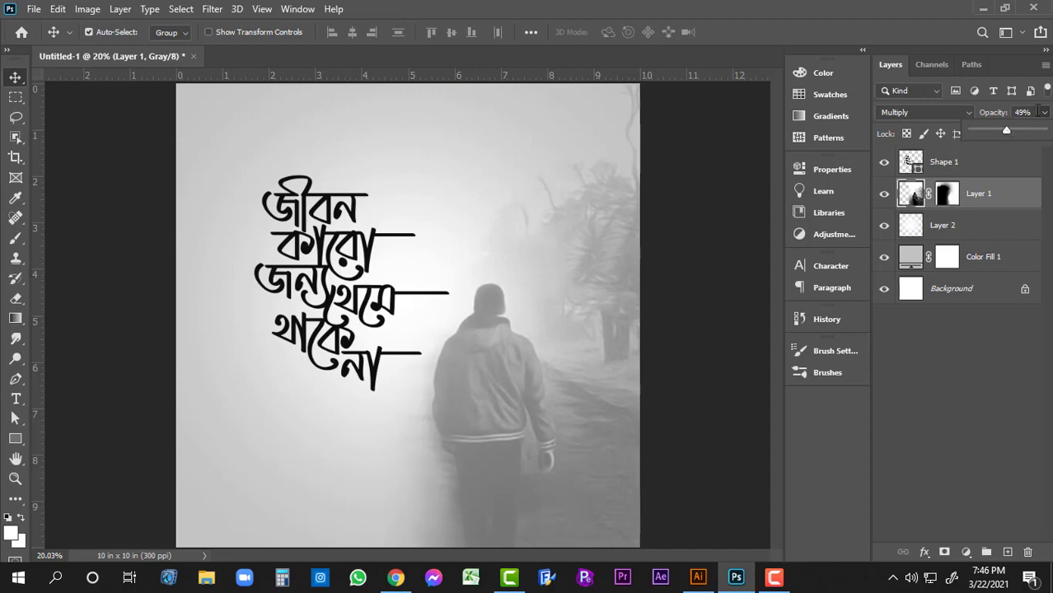
key("Return")
type("50")
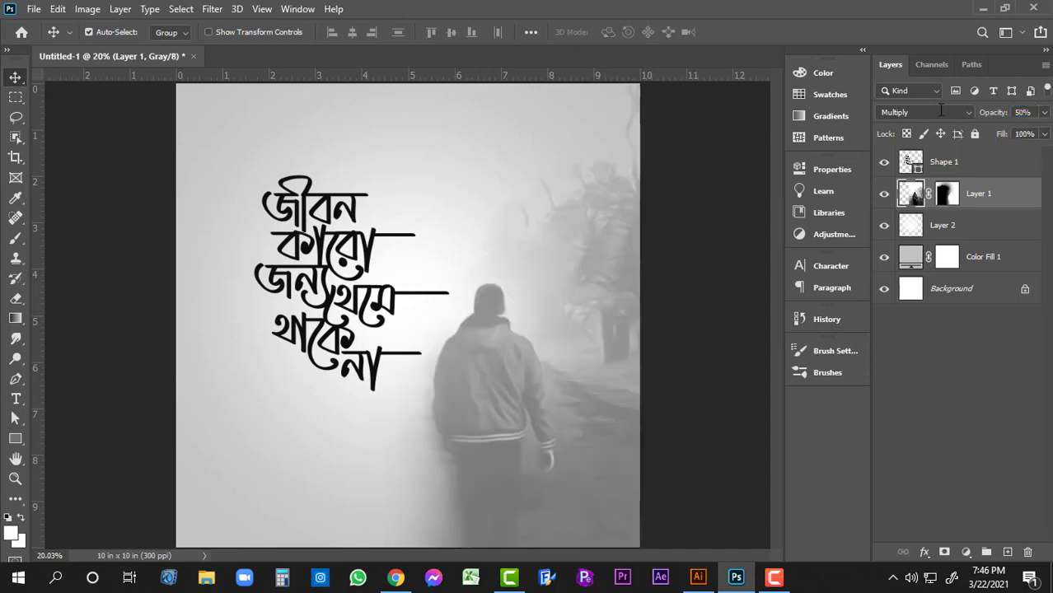
Duplicate the white glow on Layer 2, then scale the copy down and reposition it behind the lettering.
right_click(416, 275)
left_click(434, 276)
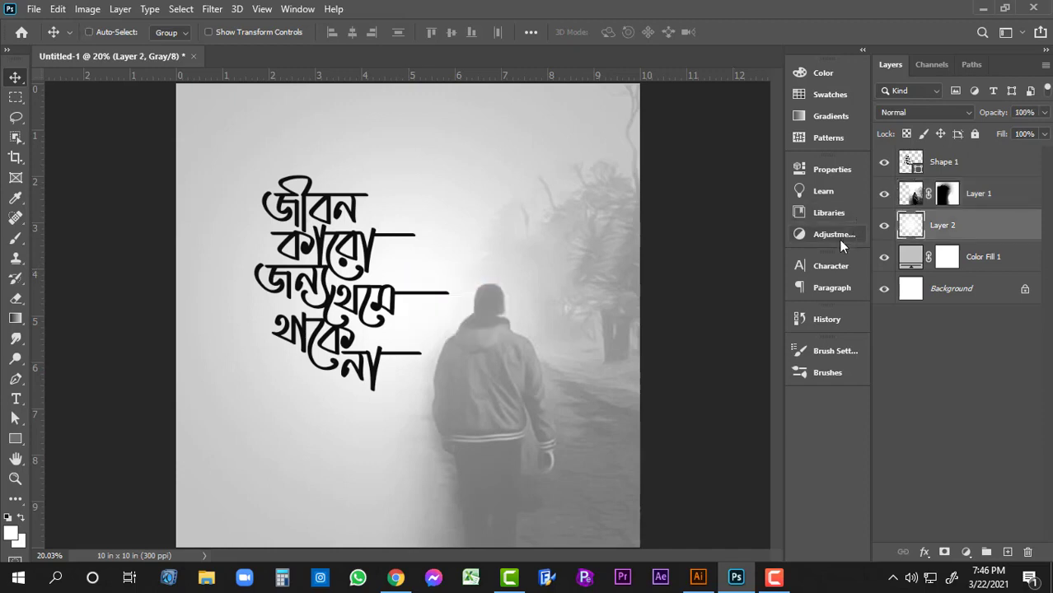
key("ctrl+j")
key("ctrl+t")
key("ctrl+0")
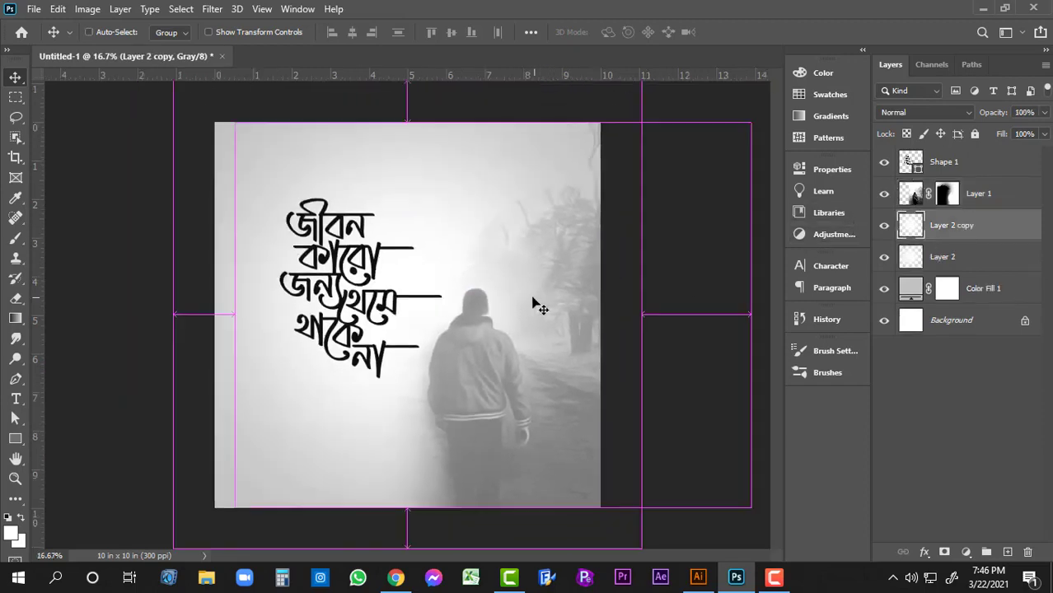
key("ctrl+t")
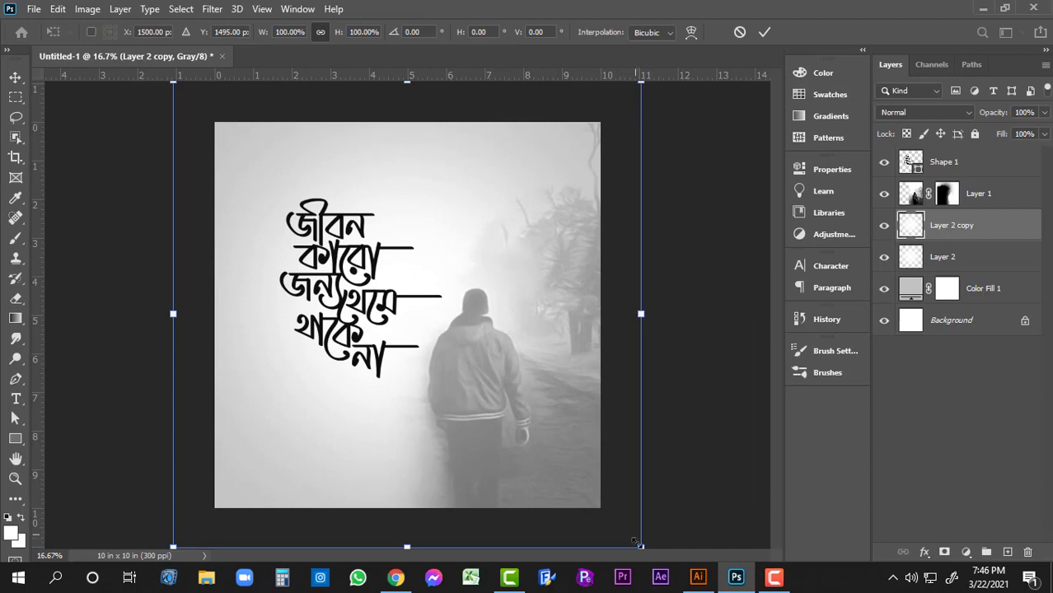
left_click_drag(641, 546, 563, 470)
left_click_drag(439, 369, 395, 337)
left_click_drag(521, 133, 566, 94)
left_click_drag(489, 190, 491, 190)
key("Return")
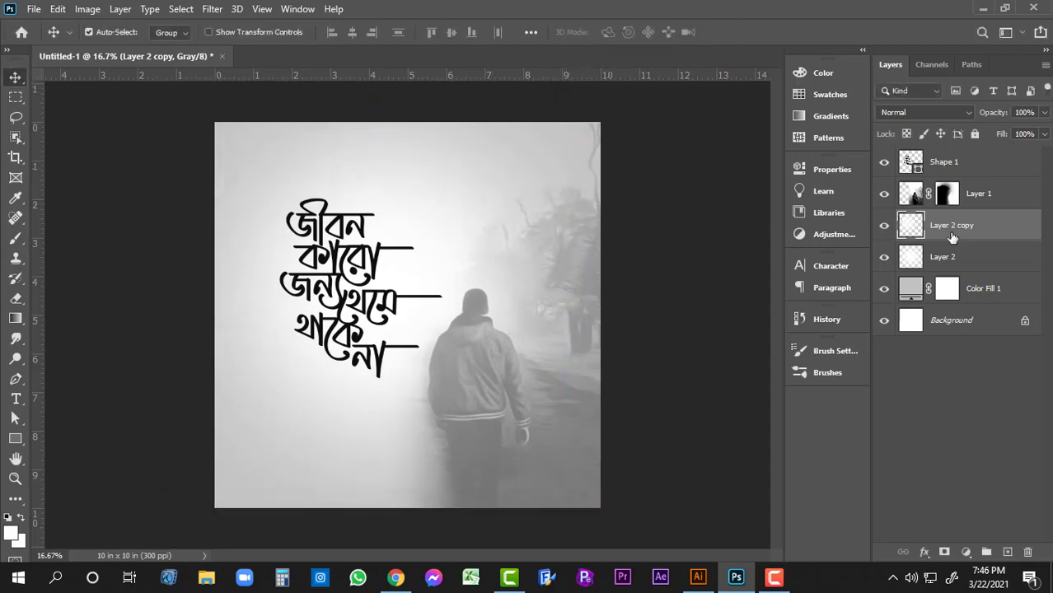
Lower the opacity of the Layer 2 copy glow and deselect it.
left_click(1044, 114)
left_click_drag(1014, 129, 1017, 129)
left_click(663, 216)
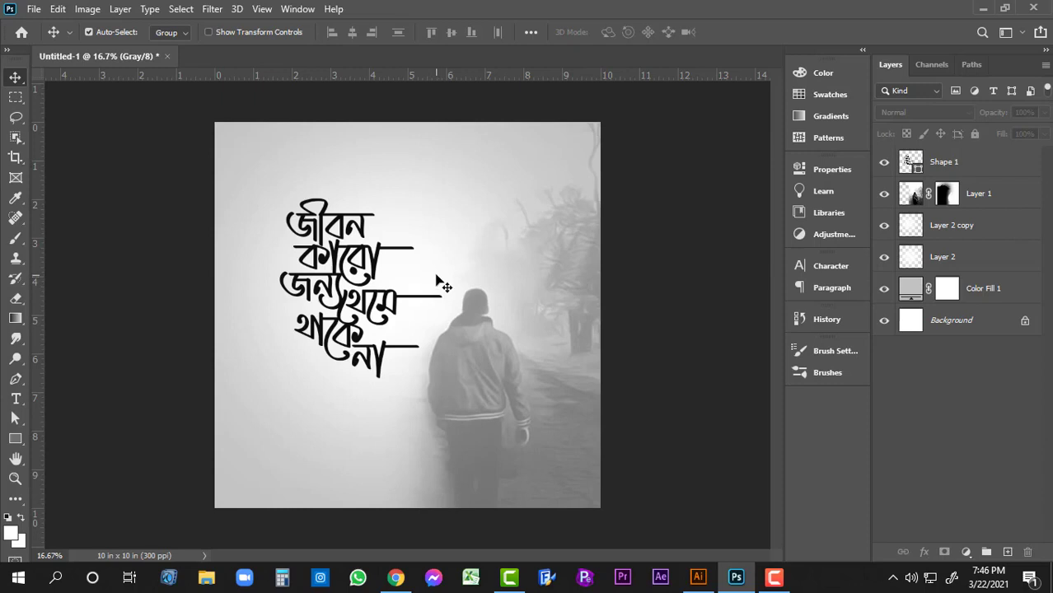
Add an Inner Bevel with Chisel Hard technique and a Multiply drop shadow to the lettering layer, reducing the shadow distance.
key("ctrl+space")
left_click_drag(316, 232, 342, 222)
left_click_drag(371, 285, 397, 260)
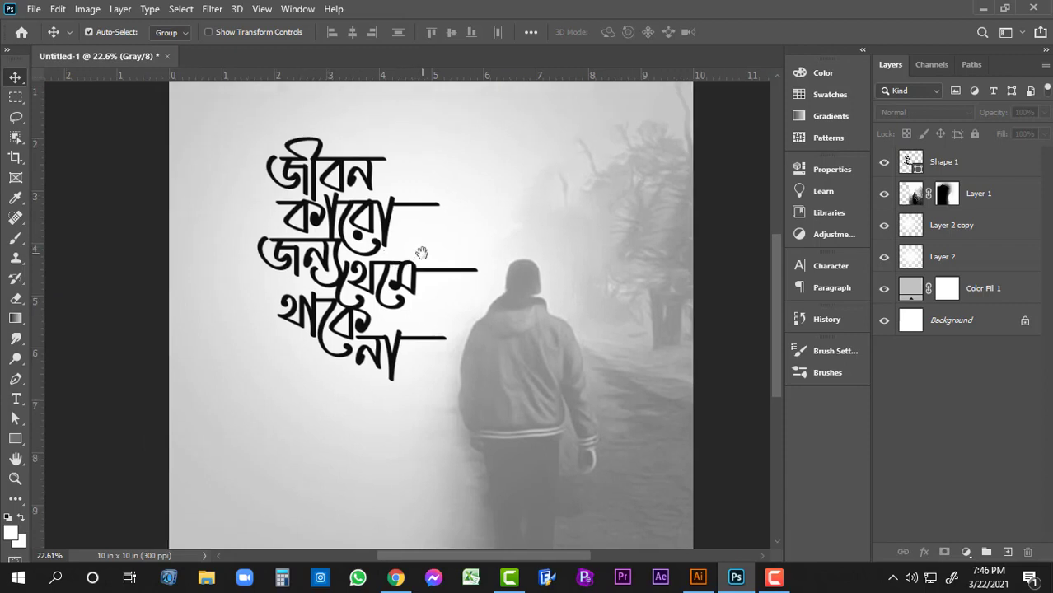
scroll(439, 253, "down", 1)
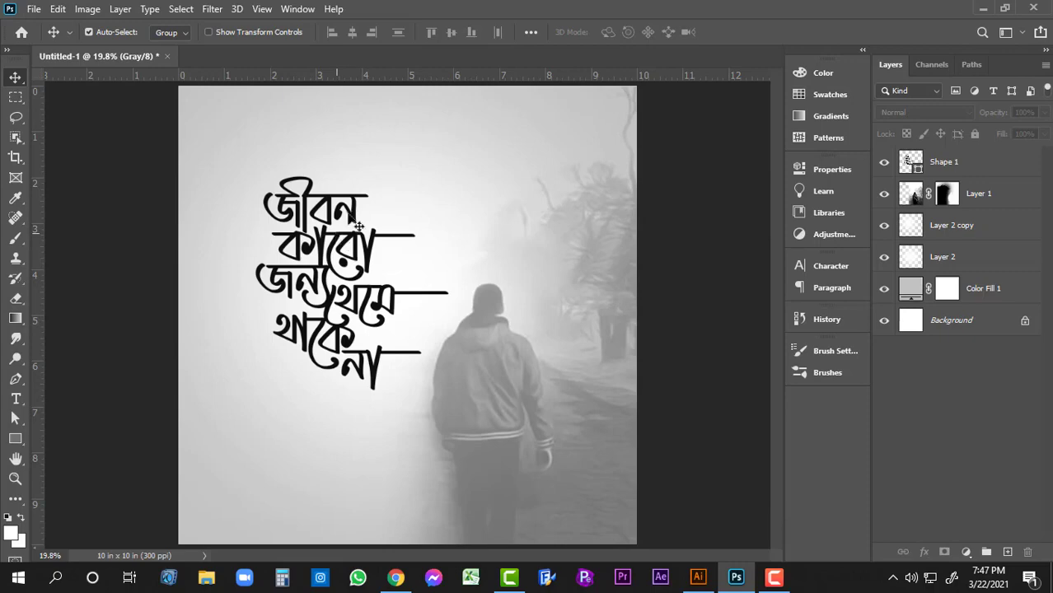
left_click(330, 205)
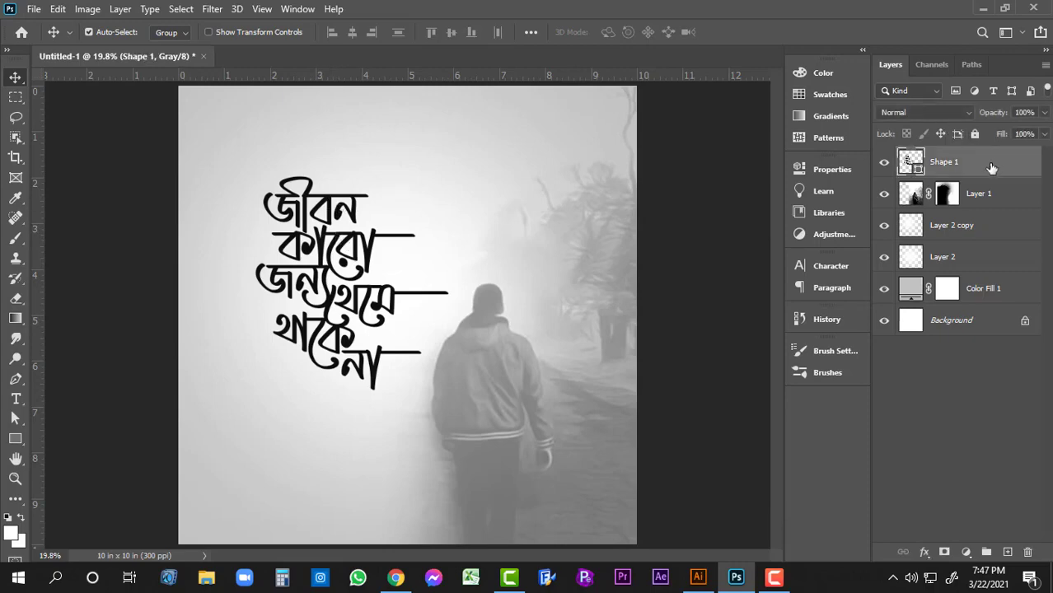
double_click(907, 160)
left_click(522, 132)
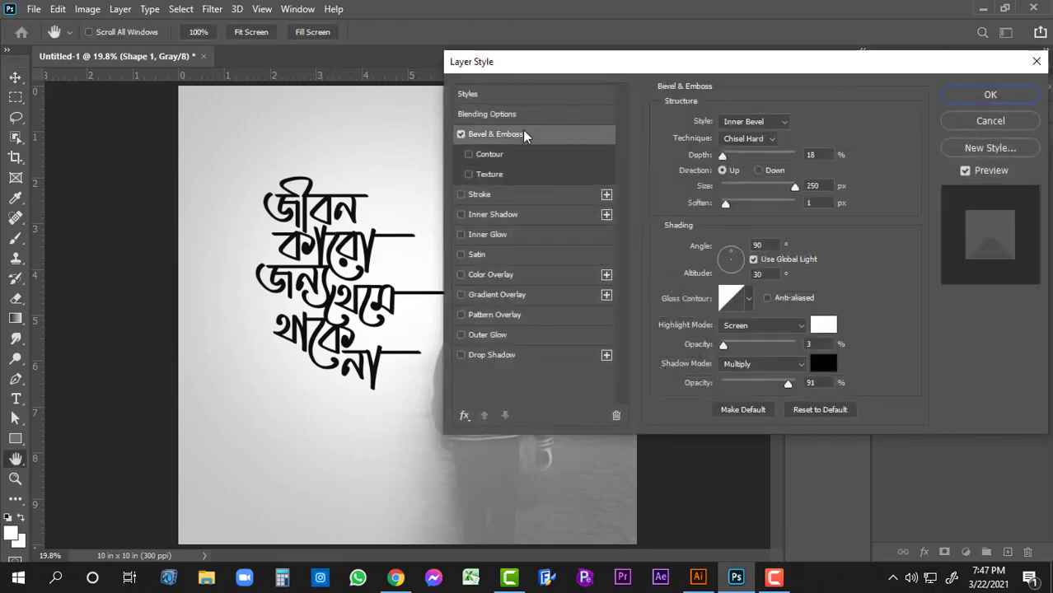
left_click(516, 354)
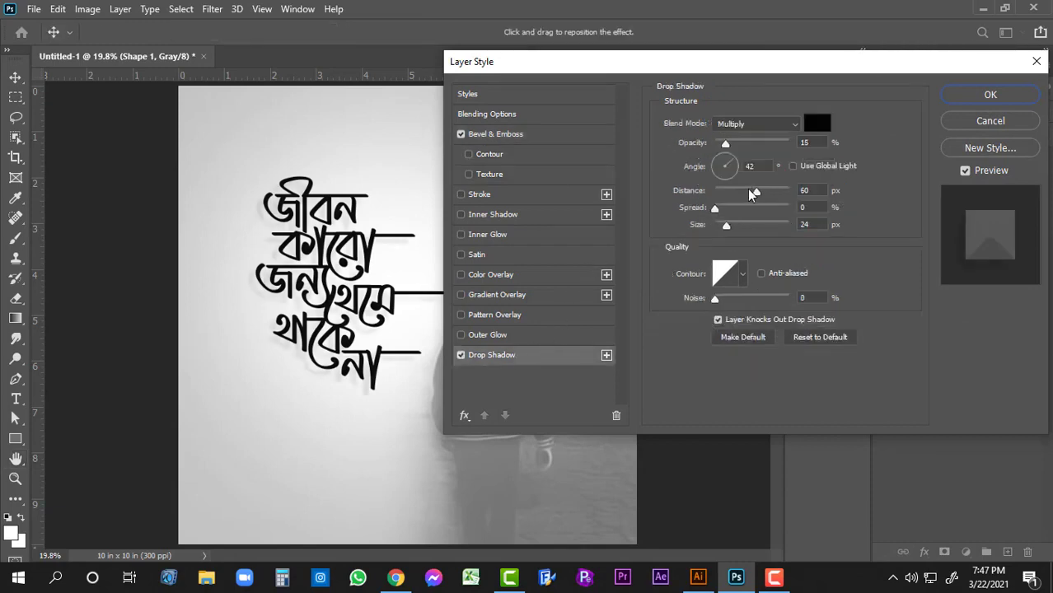
left_click_drag(749, 191, 741, 192)
Add a white outside stroke of 8 px at 21% opacity to the lettering and apply the layer style.
left_click(489, 193)
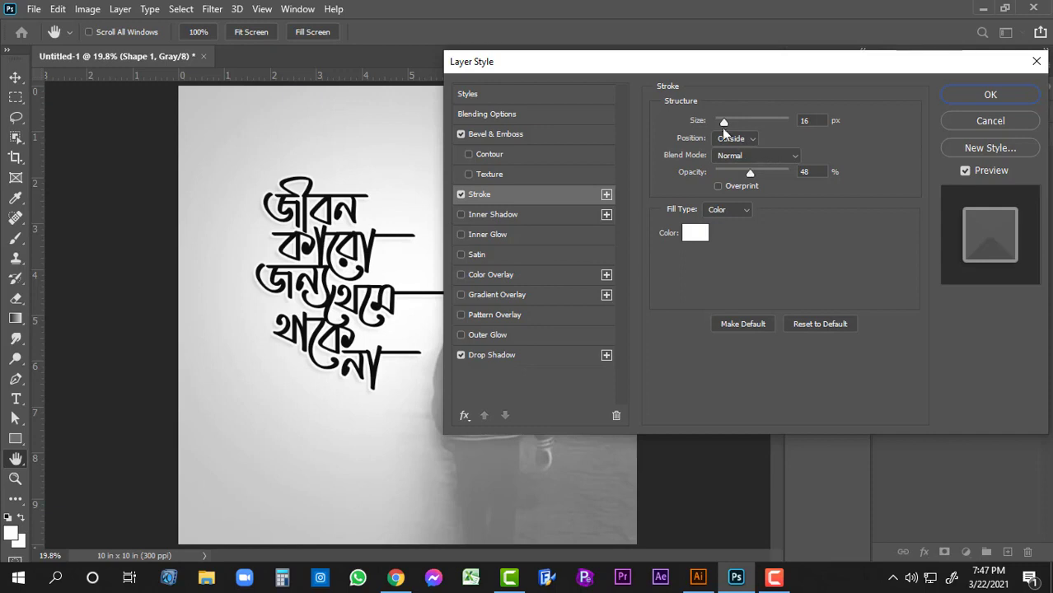
left_click_drag(749, 175, 739, 175)
left_click_drag(723, 121, 721, 121)
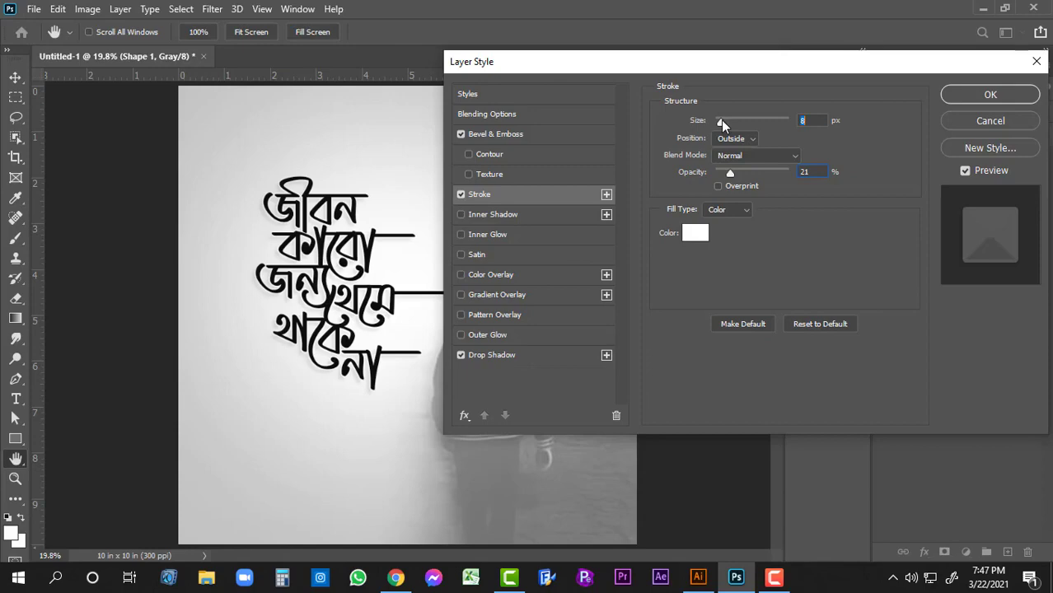
left_click(990, 95)
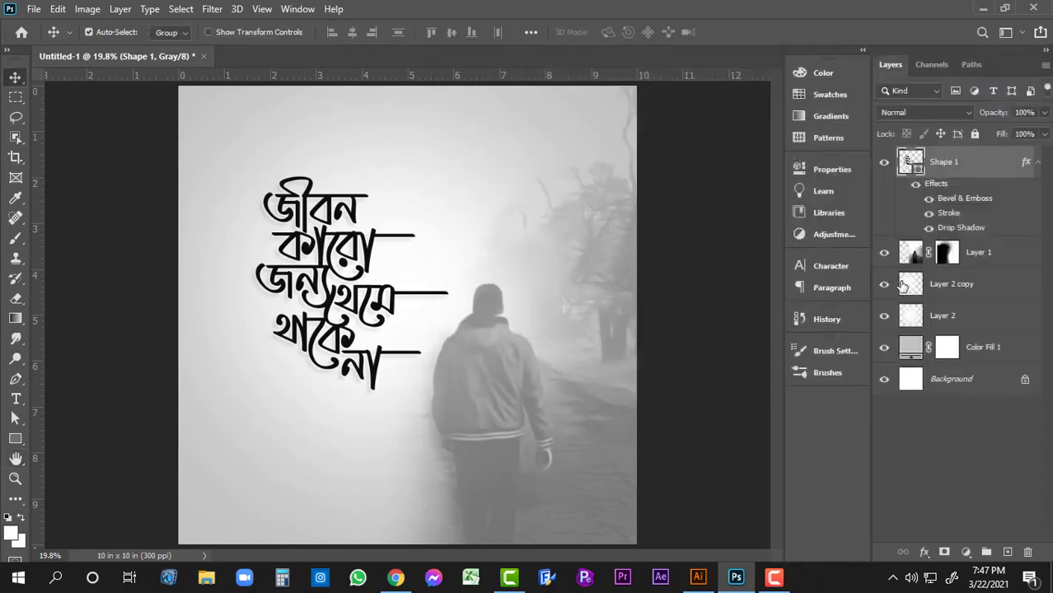